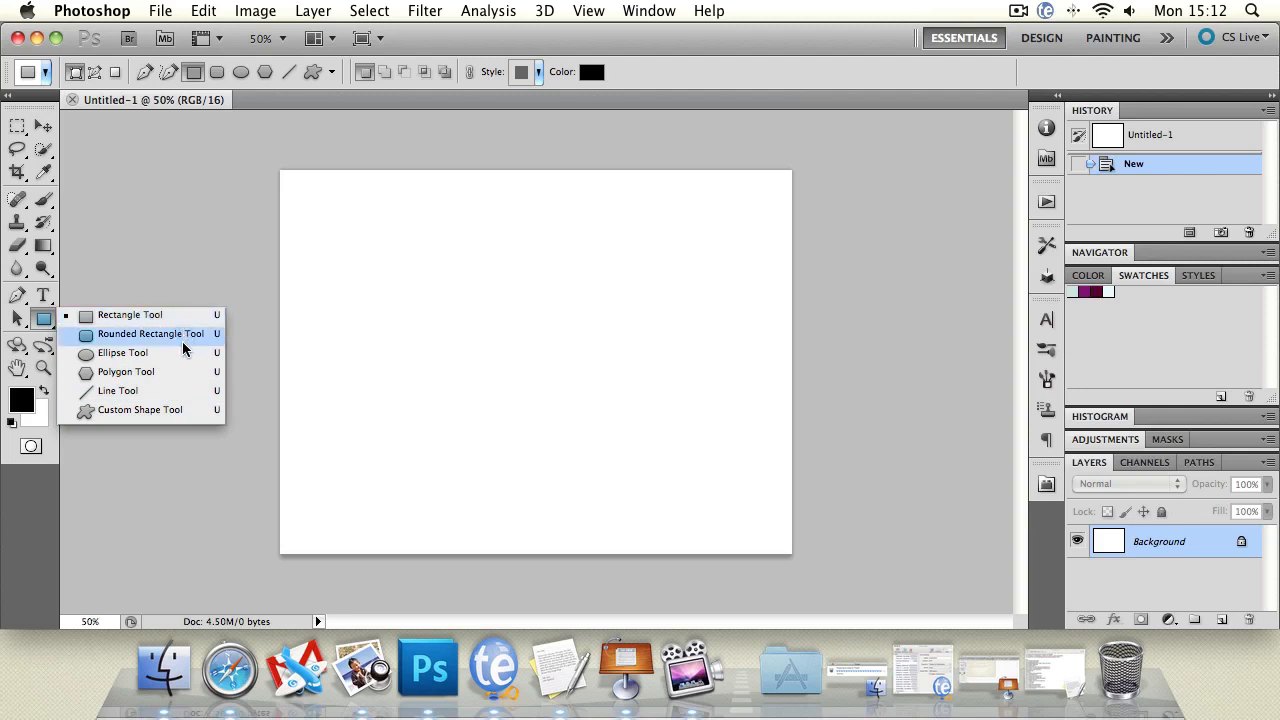
Step: Draw a large unconstrained black rectangle in the upper-left part of the canvas with the Rectangle tool
left_click(169, 406)
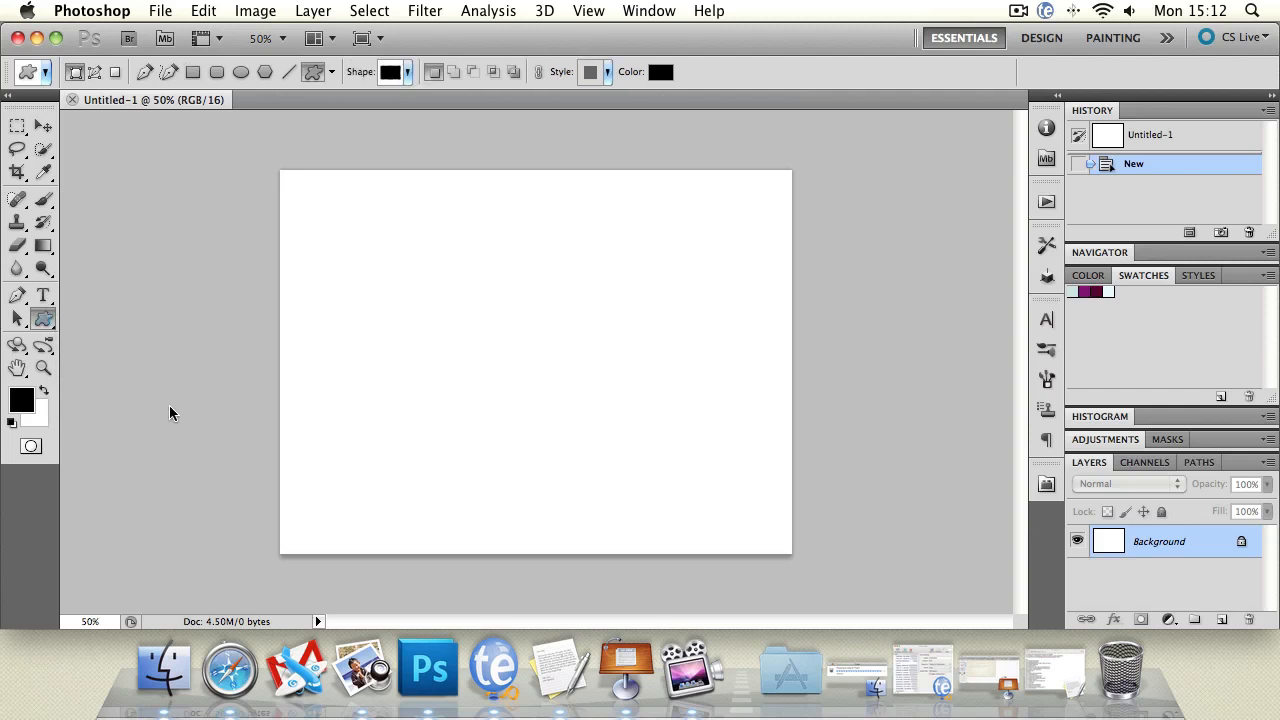
left_click(43, 318)
left_click(100, 316)
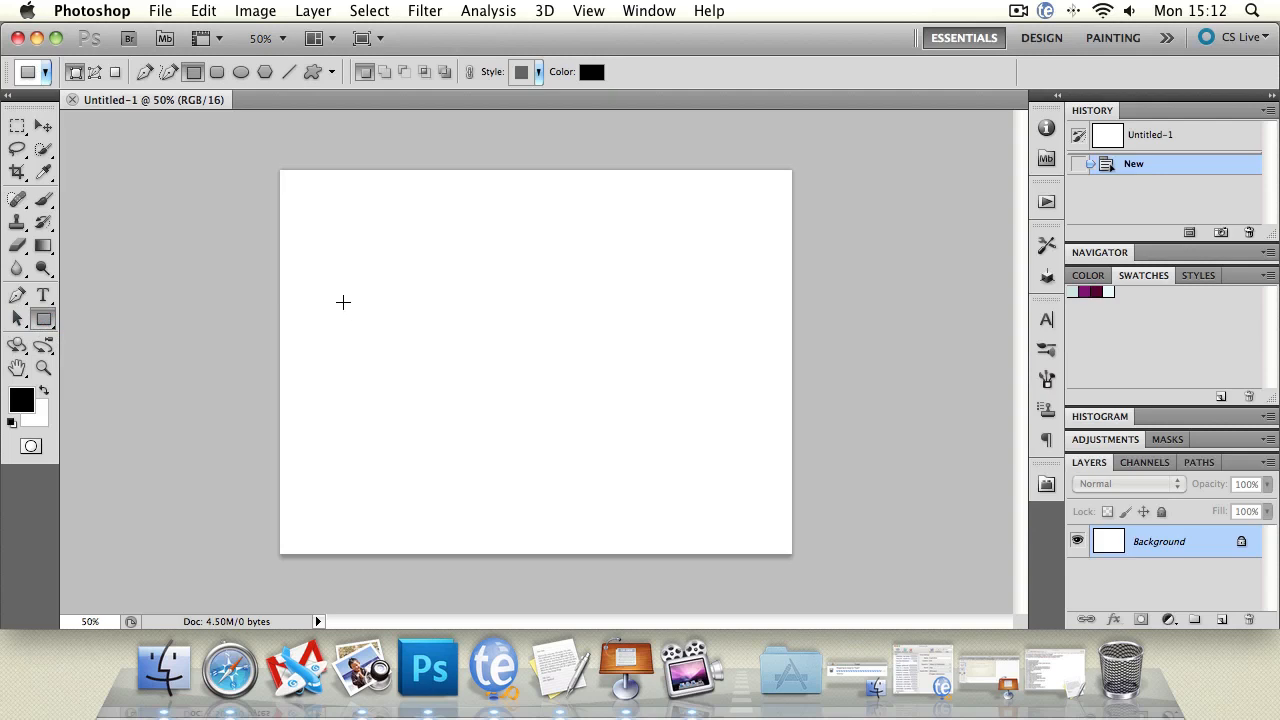
left_click_drag(316, 201, 625, 429)
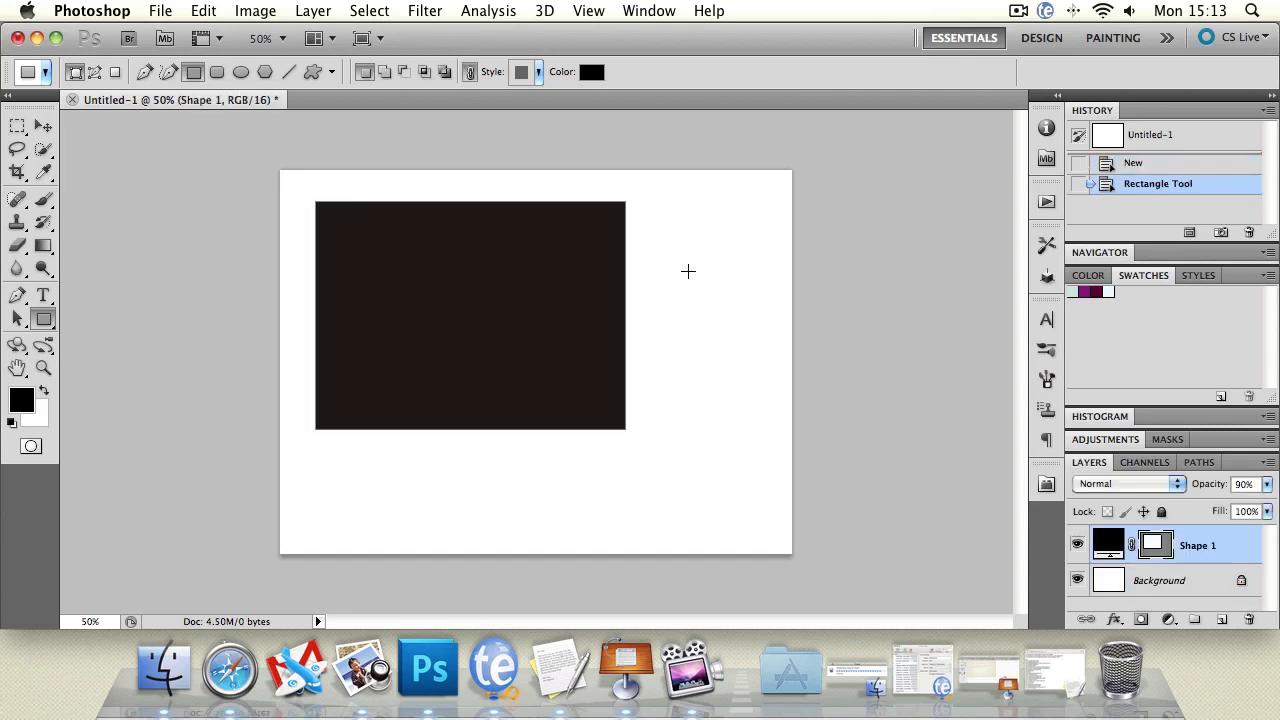
Step: Try additional rectangles beside and overlapping the first one, and undo all of them back to a blank canvas
left_click_drag(664, 252, 769, 303)
key("ctrl+z")
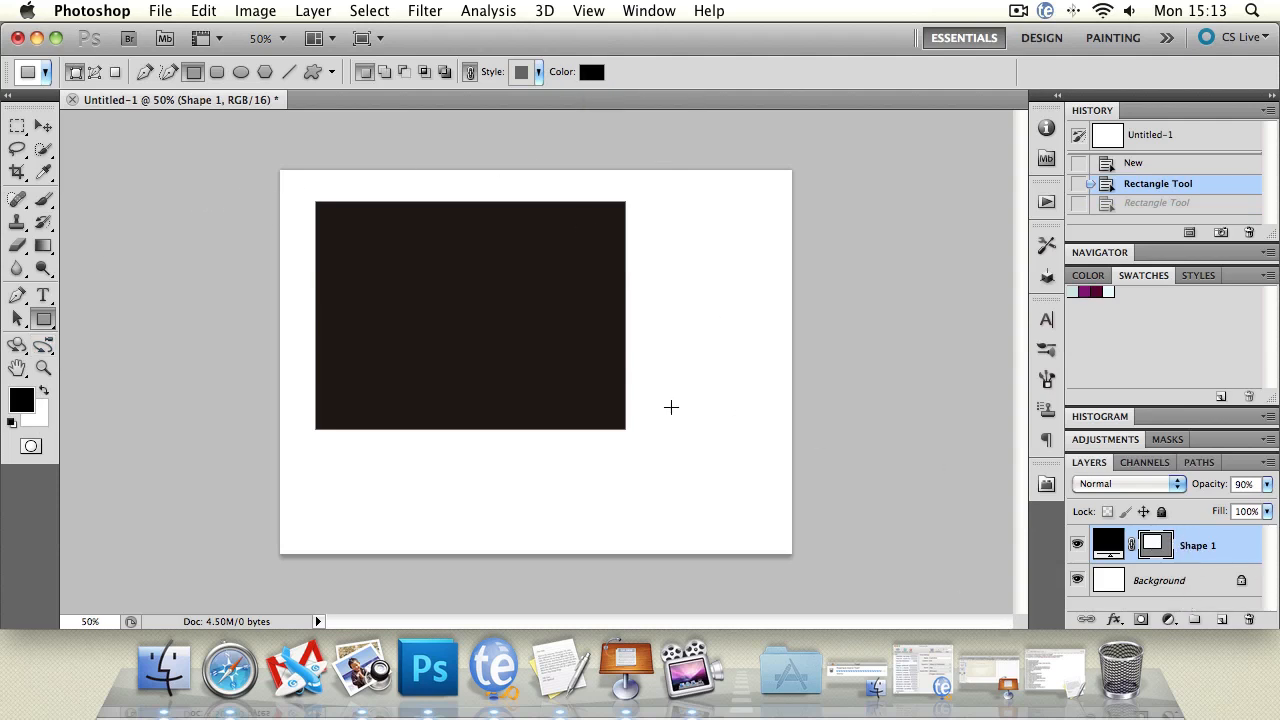
left_click_drag(671, 409, 721, 516)
key("super+alt+z")
left_click_drag(410, 312, 571, 506)
key("super+alt+z")
key("super+alt+z")
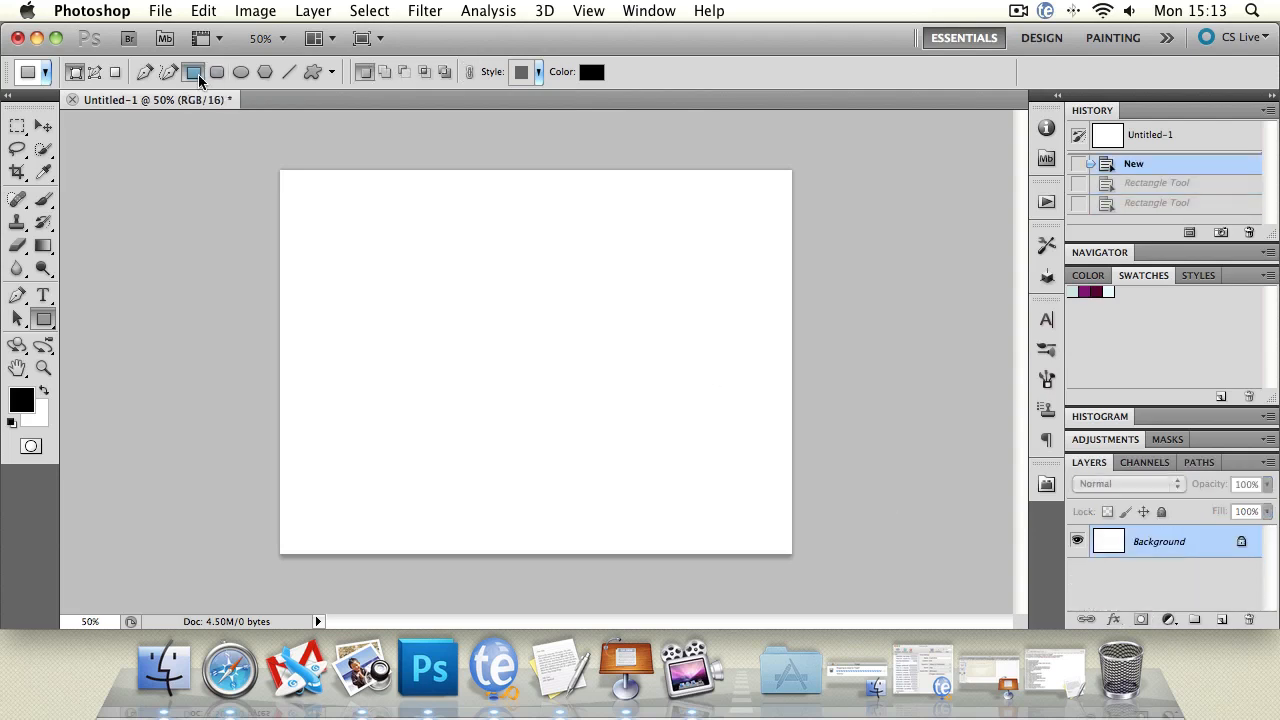
Step: Constrain the Rectangle tool to Square, draw a large square on the canvas, and undo it
left_click(332, 74)
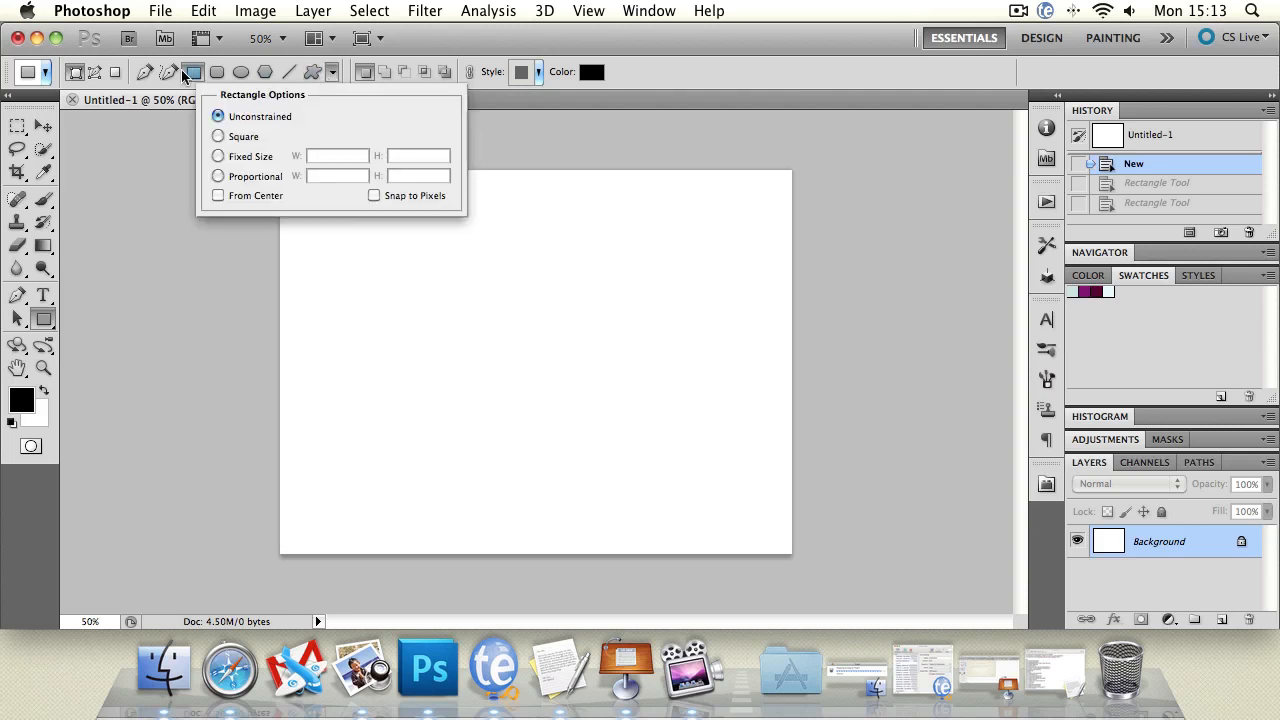
left_click(218, 136)
left_click_drag(321, 241, 546, 466)
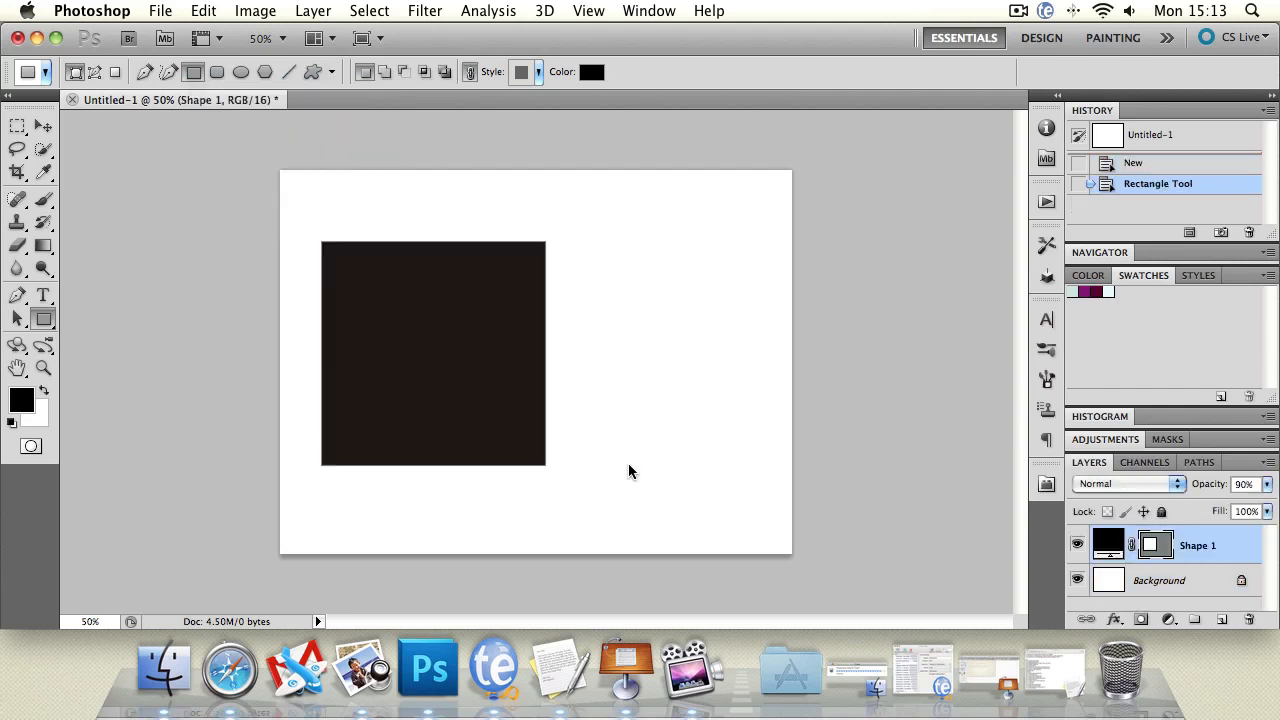
key("super+z")
Step: Set the Rectangle tool to Unconstrained, draw a free-proportioned rectangle, and undo it
left_click(332, 72)
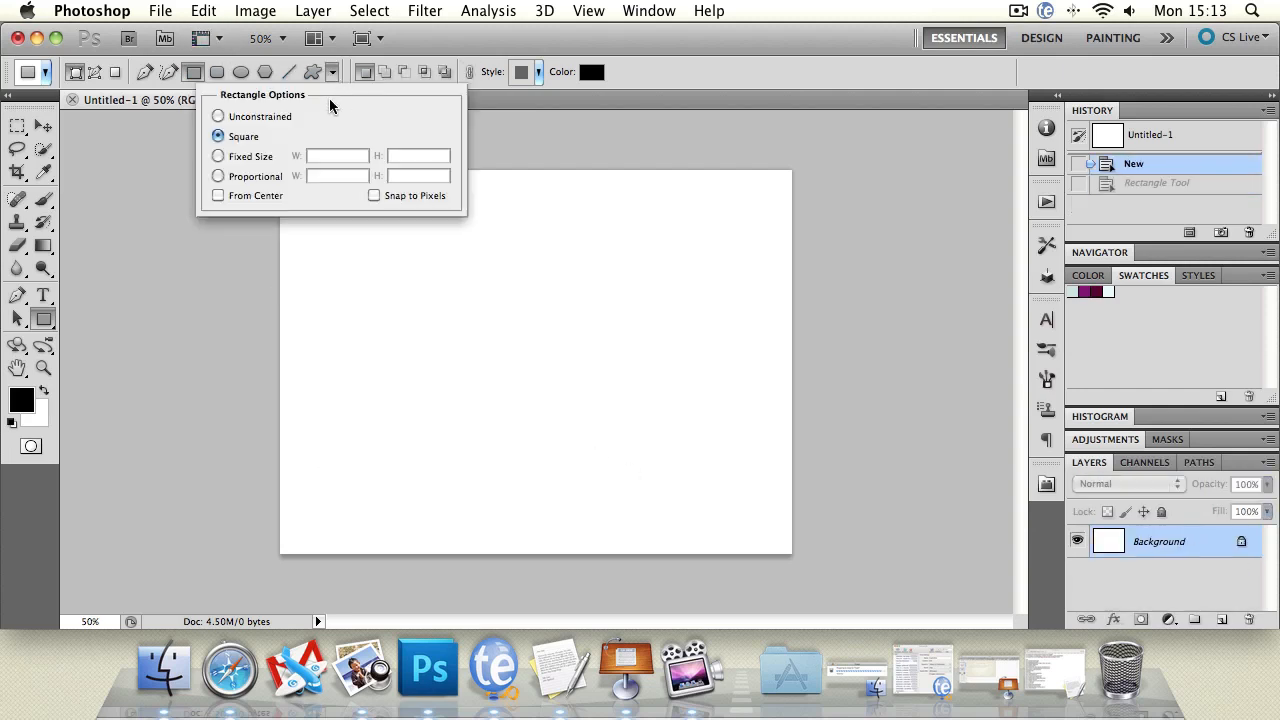
left_click(218, 116)
left_click_drag(316, 261, 603, 530)
key("super+z")
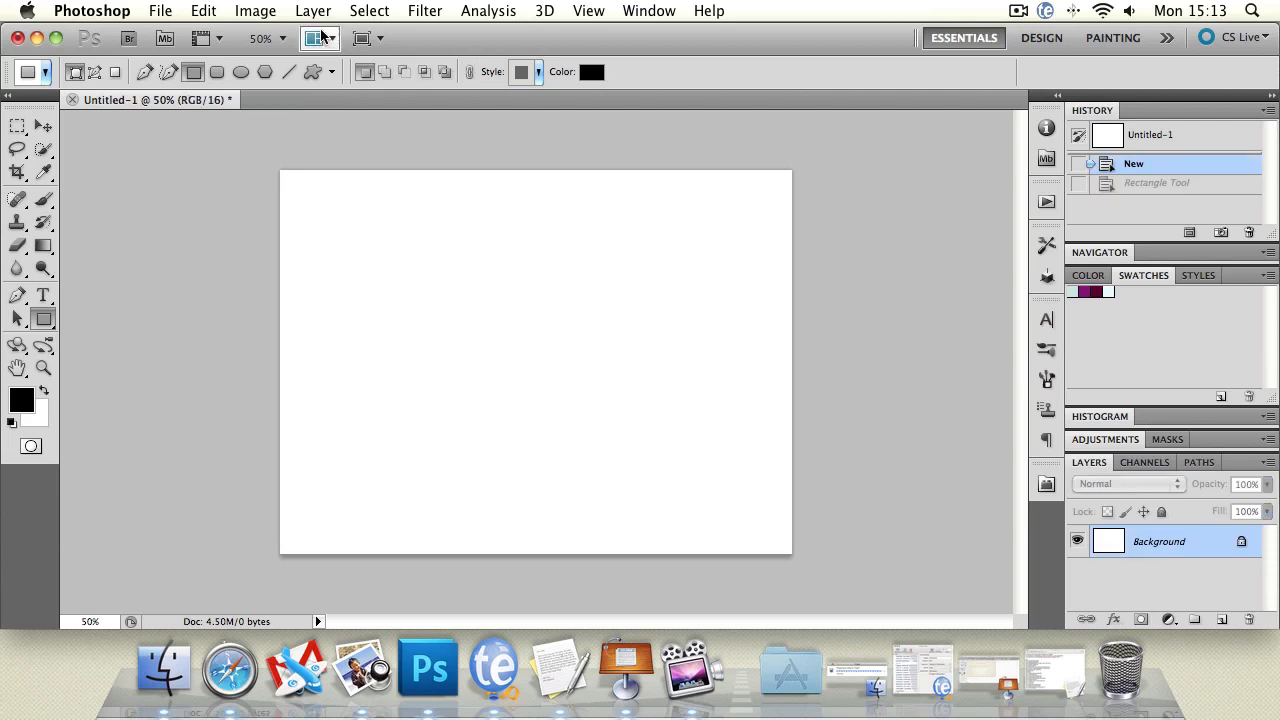
Step: Set the Rectangle tool to Square and draw a scatter of differently sized squares across the canvas
left_click(332, 72)
left_click(215, 136)
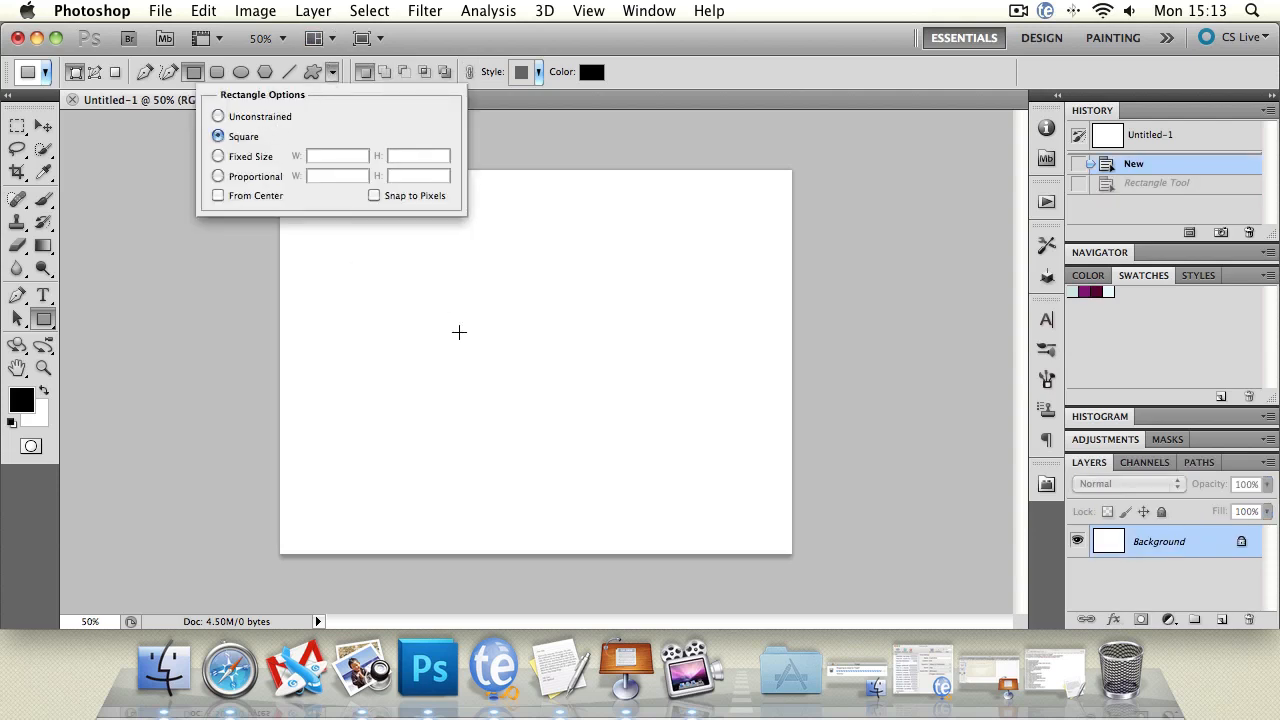
left_click_drag(326, 272, 423, 369)
left_click_drag(465, 281, 561, 377)
left_click_drag(567, 235, 740, 321)
left_click_drag(654, 223, 751, 320)
mouse_move(697, 344)
left_mouse_down()
mouse_move(743, 449)
mouse_move(741, 389)
left_mouse_up()
left_click_drag(631, 452, 723, 544)
left_click_drag(530, 466, 565, 500)
left_click_drag(508, 424, 568, 484)
left_click_drag(465, 422, 492, 449)
left_click_drag(437, 367, 451, 381)
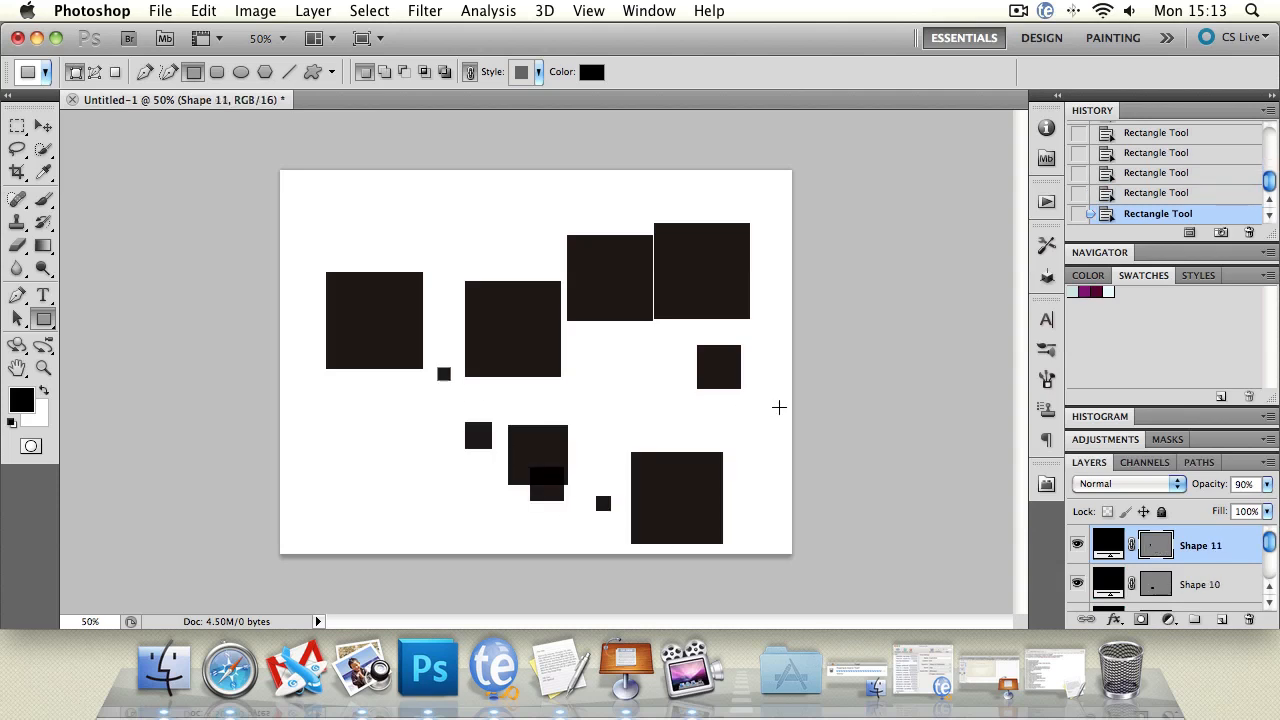
Step: Undo all the scattered squares back to a blank canvas
key("super+alt+z")
key("super+alt+z")
key("super+alt+z")
key("super+alt+z")
key("super+alt+z")
key("super+alt+z")
key("super+alt+z")
key("super+alt+z")
key("super+alt+z")
key("super+alt+z")
key("super+alt+z")
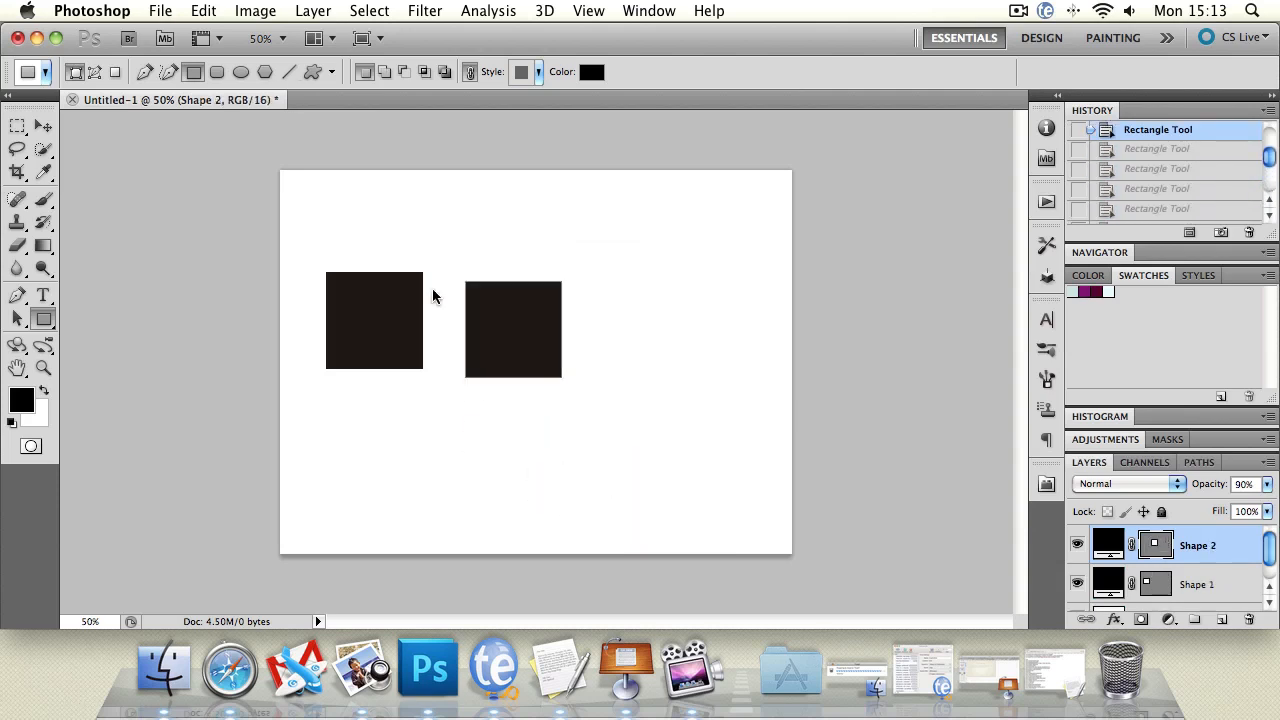
Step: Place a Fixed Size square of 500 x 500 px in the middle of the canvas and delete its layer
left_click(333, 72)
left_click(217, 157)
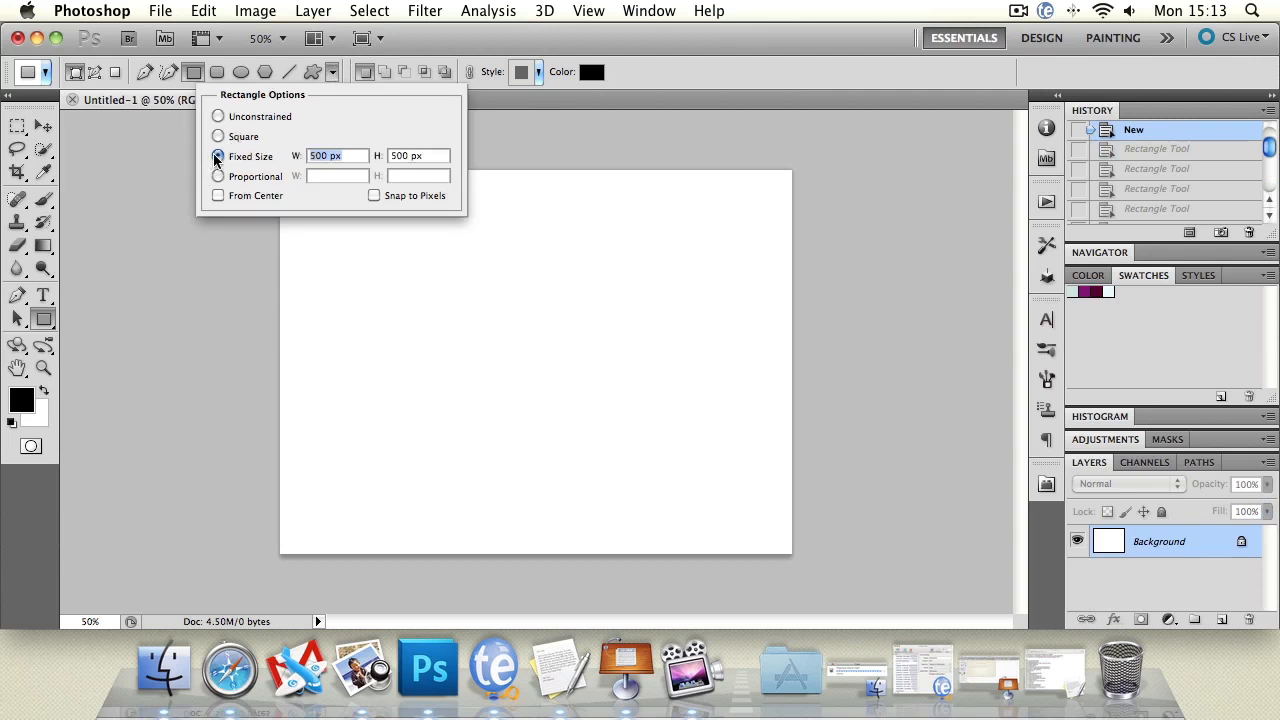
left_click_drag(463, 266, 397, 224)
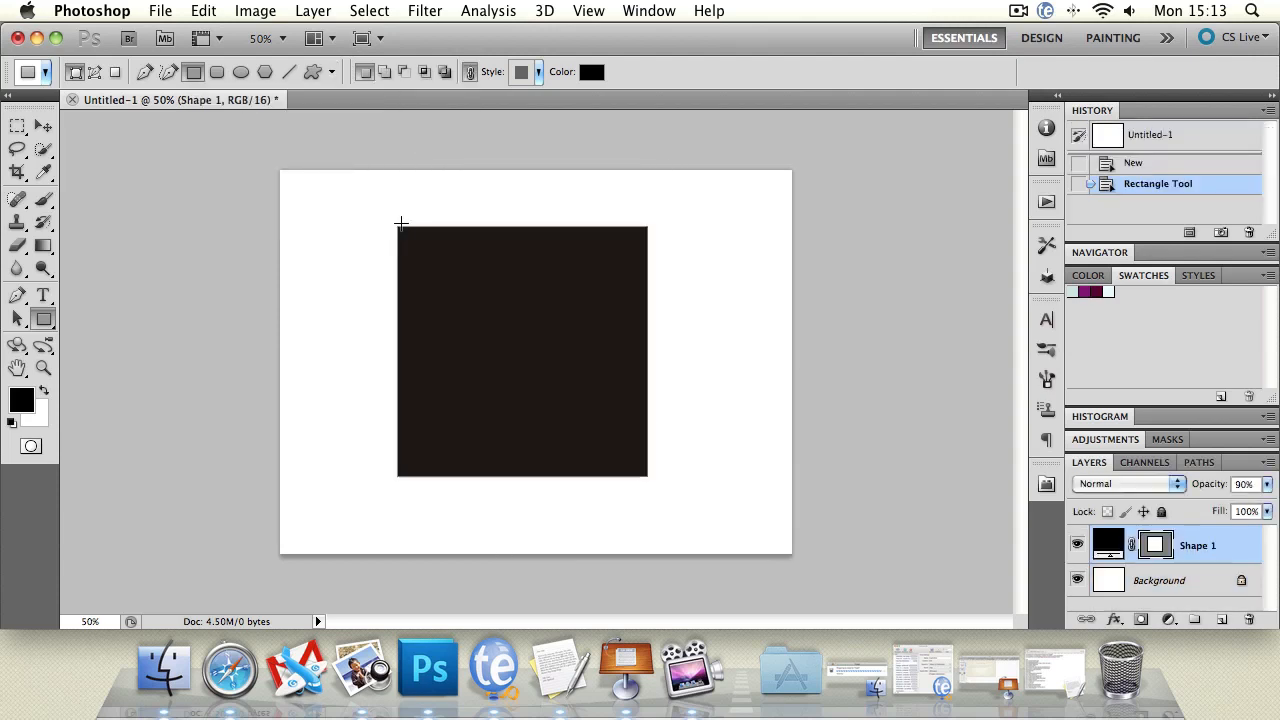
left_click(42, 127)
key("Delete")
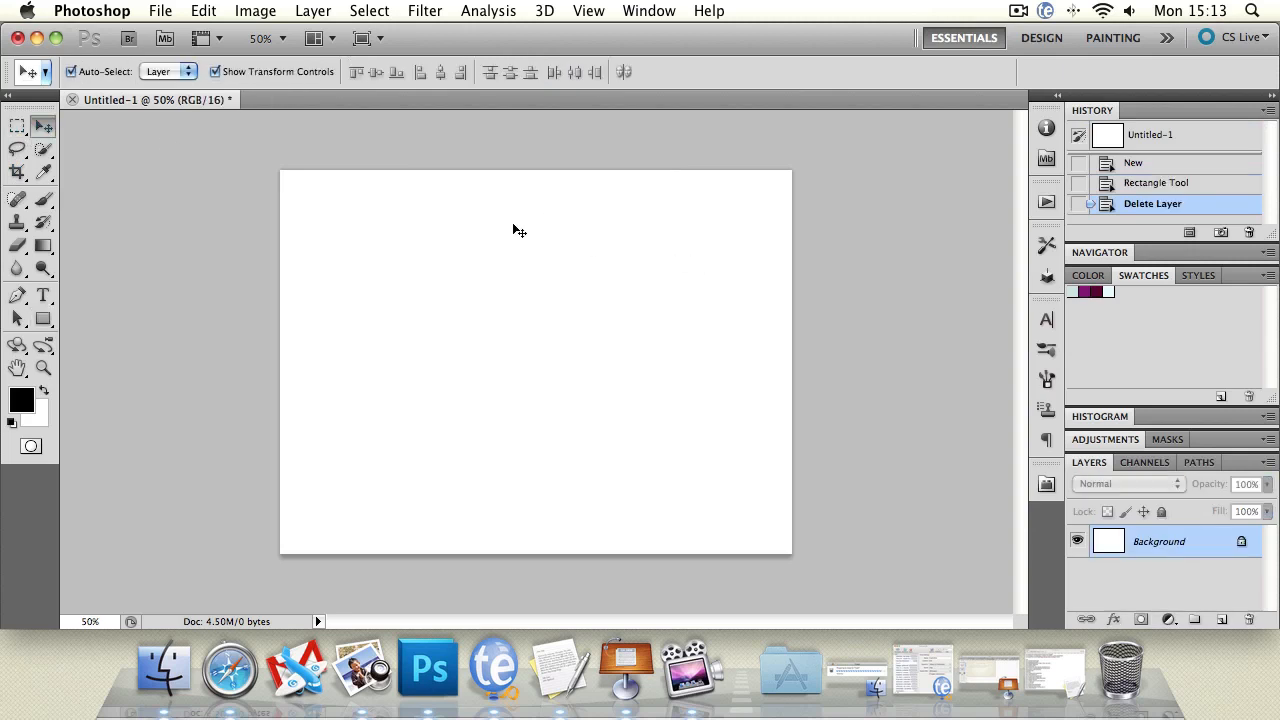
Step: Set the Rectangle tool's options from Fixed Size back to Unconstrained
left_click_drag(43, 319, 115, 318)
left_click(333, 72)
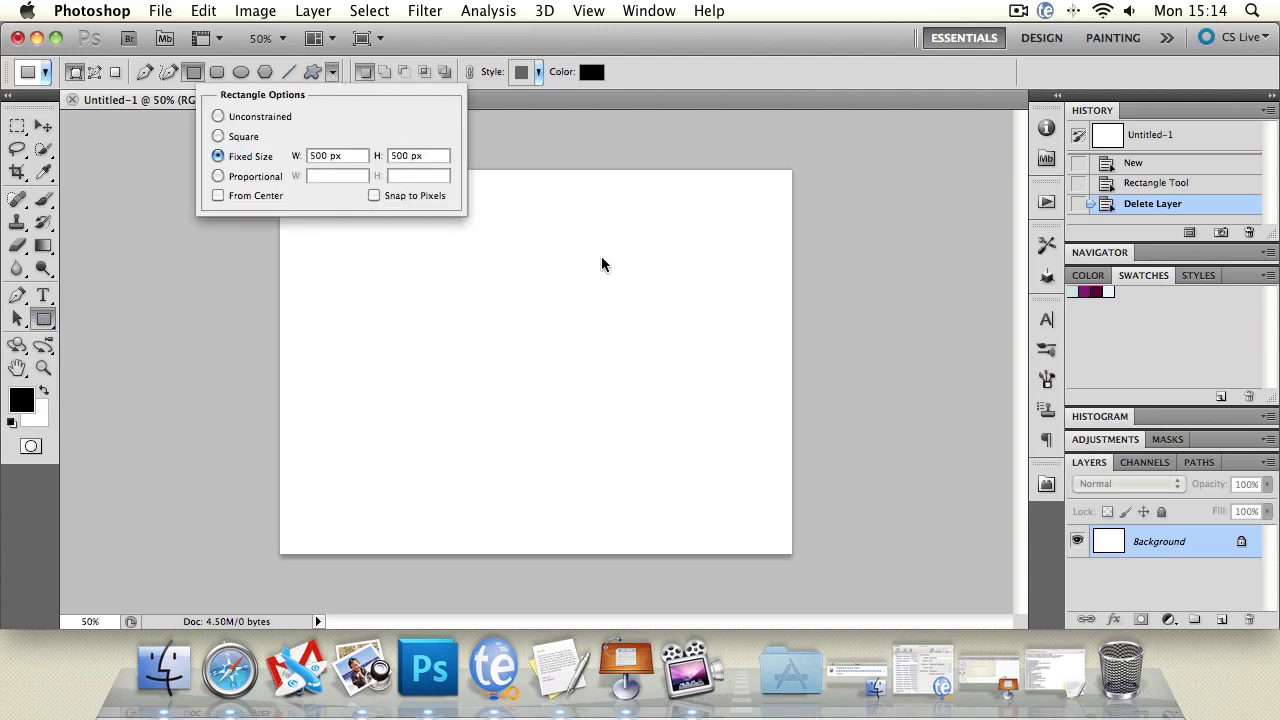
left_click(218, 136)
left_click(218, 116)
left_click(44, 128)
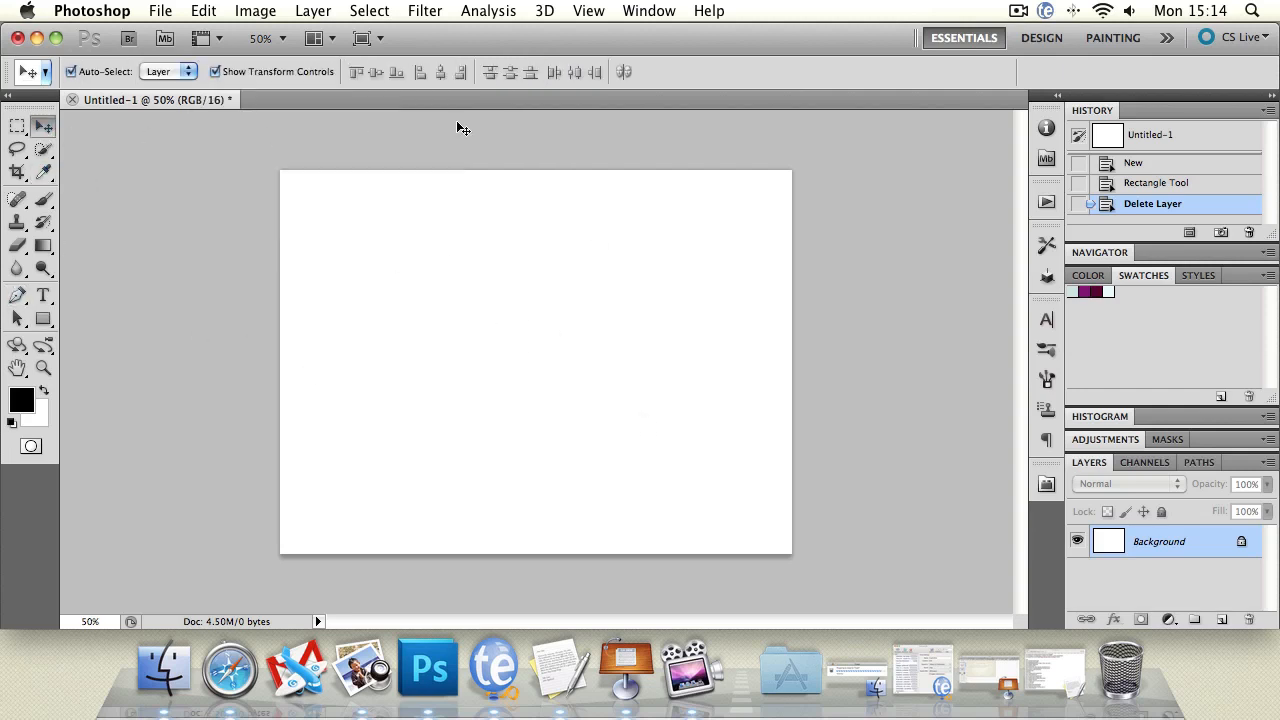
Step: Draw a black rectangle and subtract a second, overlapping rectangle from its lower-right corner
left_click(43, 318)
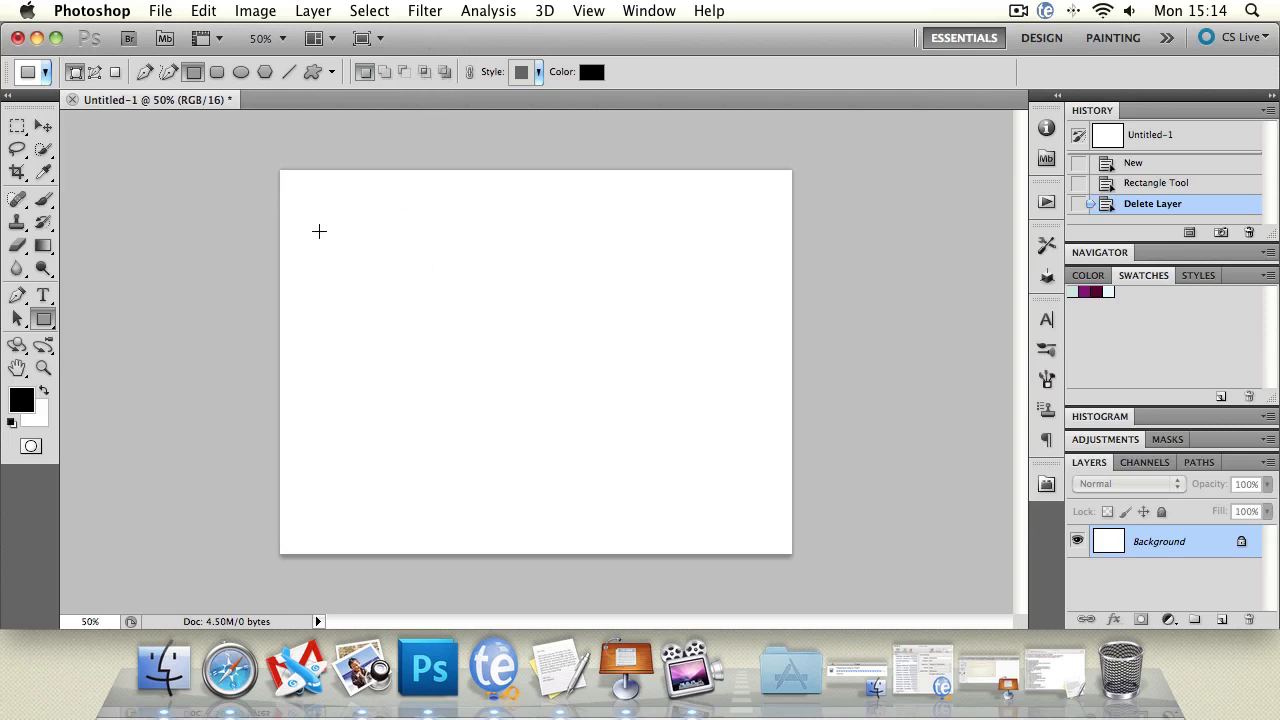
left_click_drag(319, 232, 550, 436)
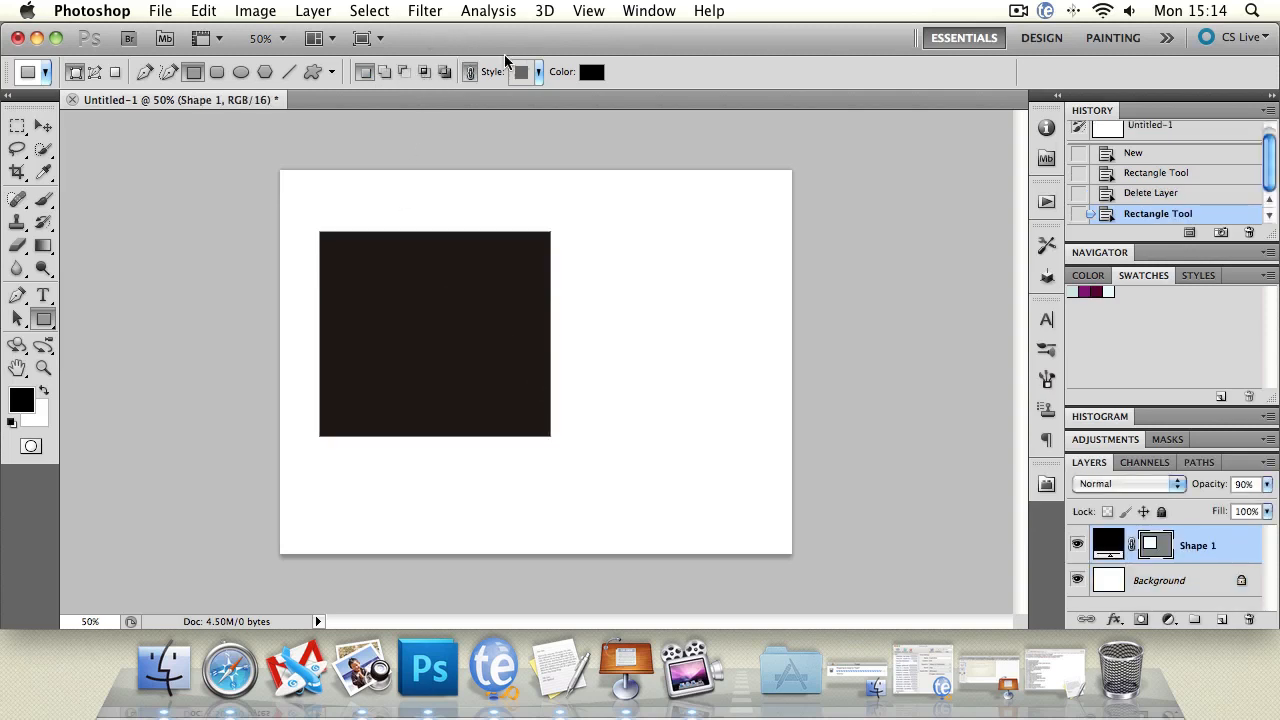
left_click_drag(379, 299, 573, 500)
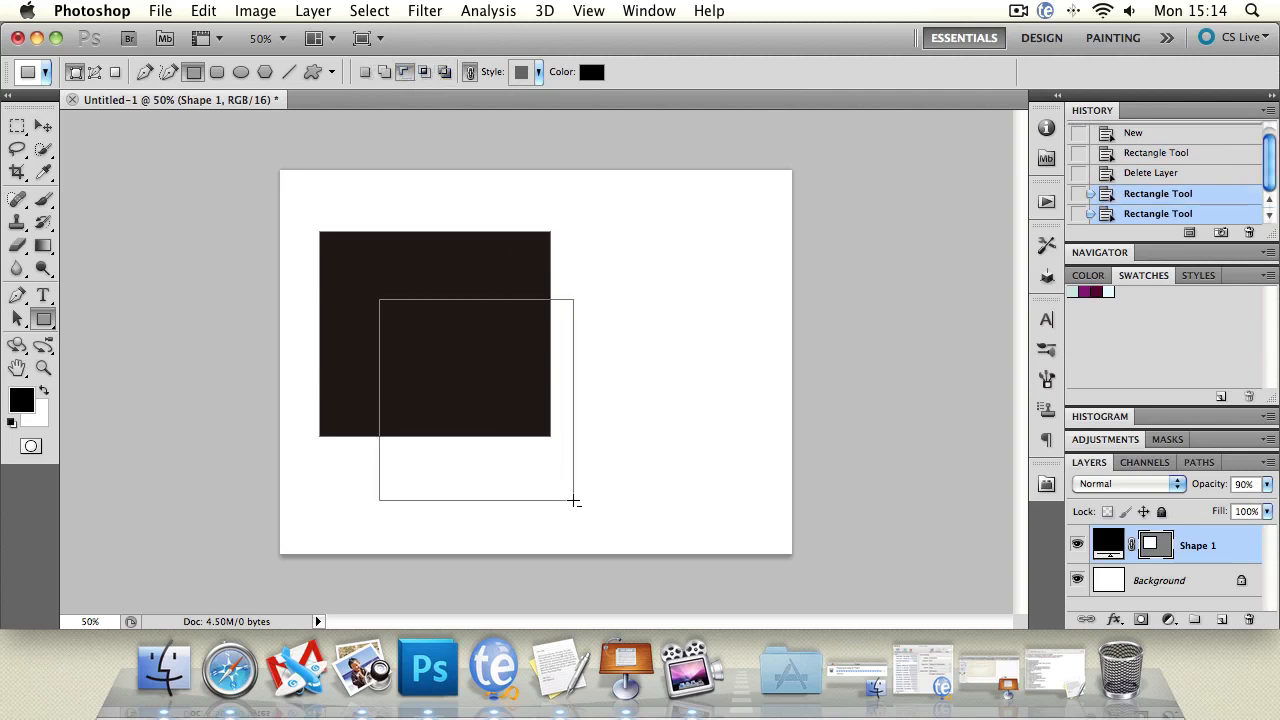
Step: Add an overlapping rectangle in Intersect mode and another tall one in Exclude mode to the same shape
left_click(425, 72)
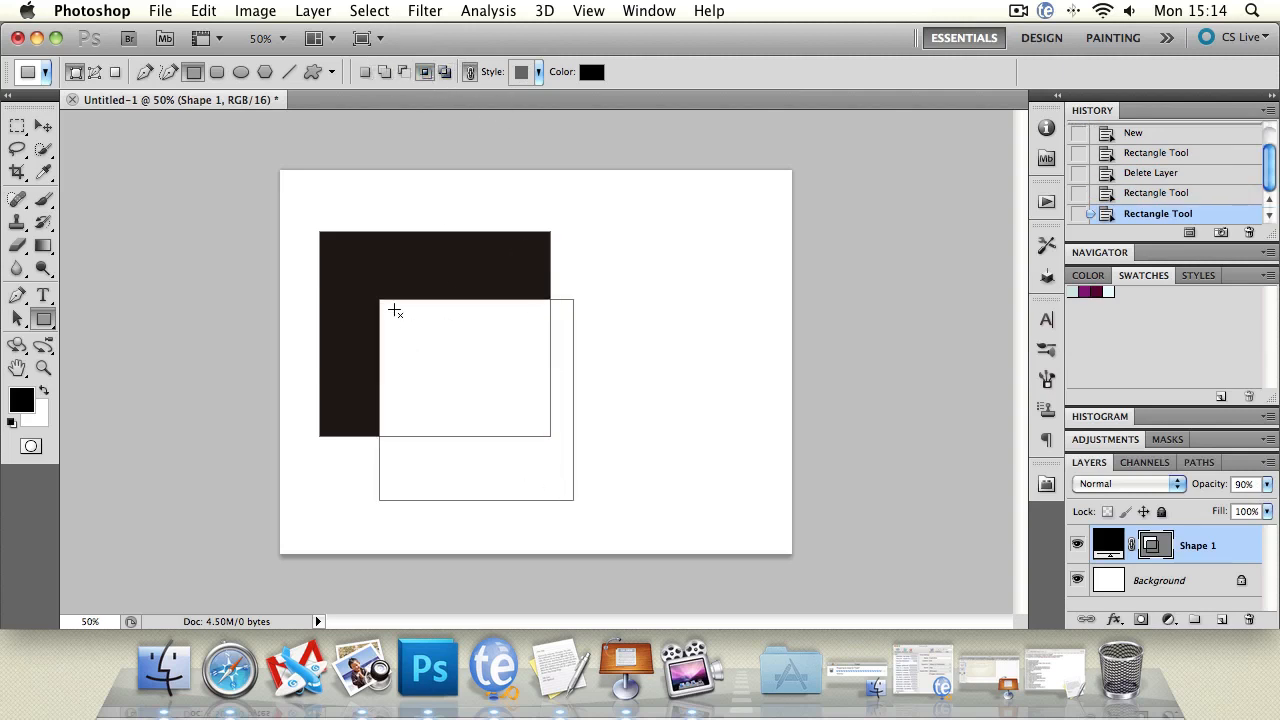
left_click_drag(356, 262, 497, 384)
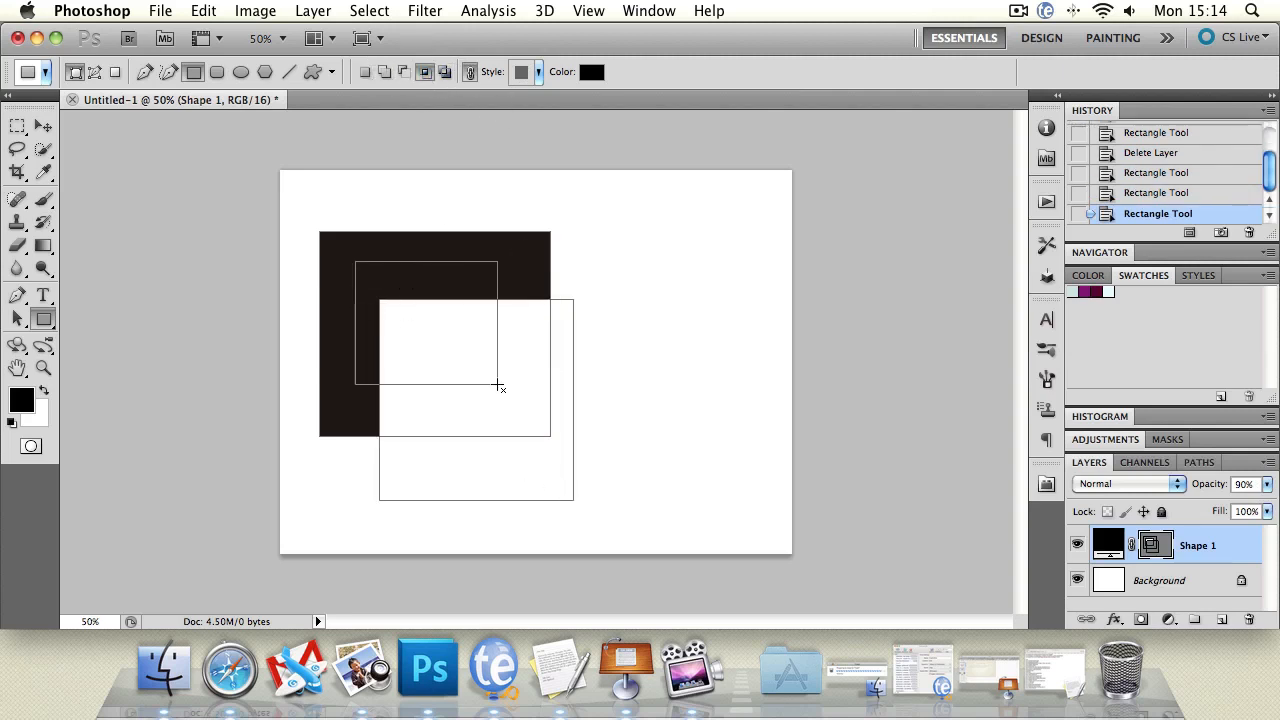
left_click(444, 72)
left_click_drag(325, 218, 517, 523)
Step: Undo all four rectangles of the combined shape
key("super+alt+z")
key("super+alt+z")
key("super+alt+z")
key("super+alt+z")
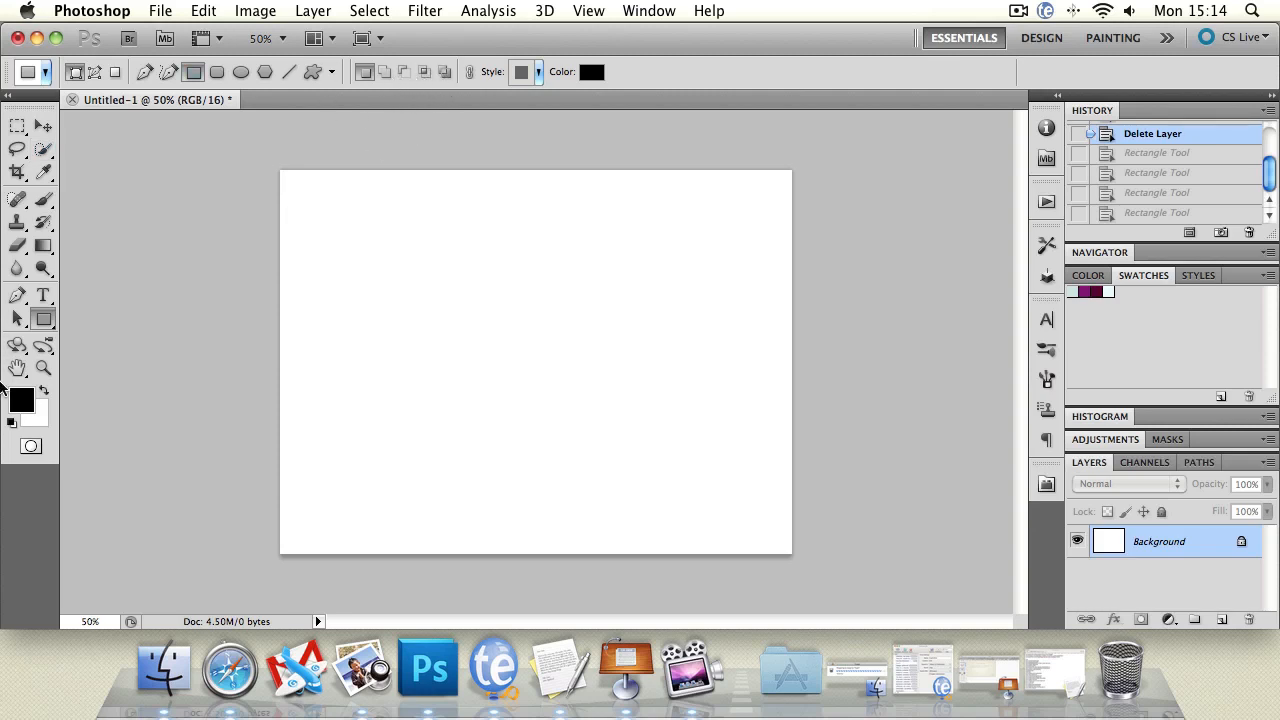
Step: Draw a single black rectangle in the upper-left part of the canvas with the Rectangle tool
left_click(46, 320)
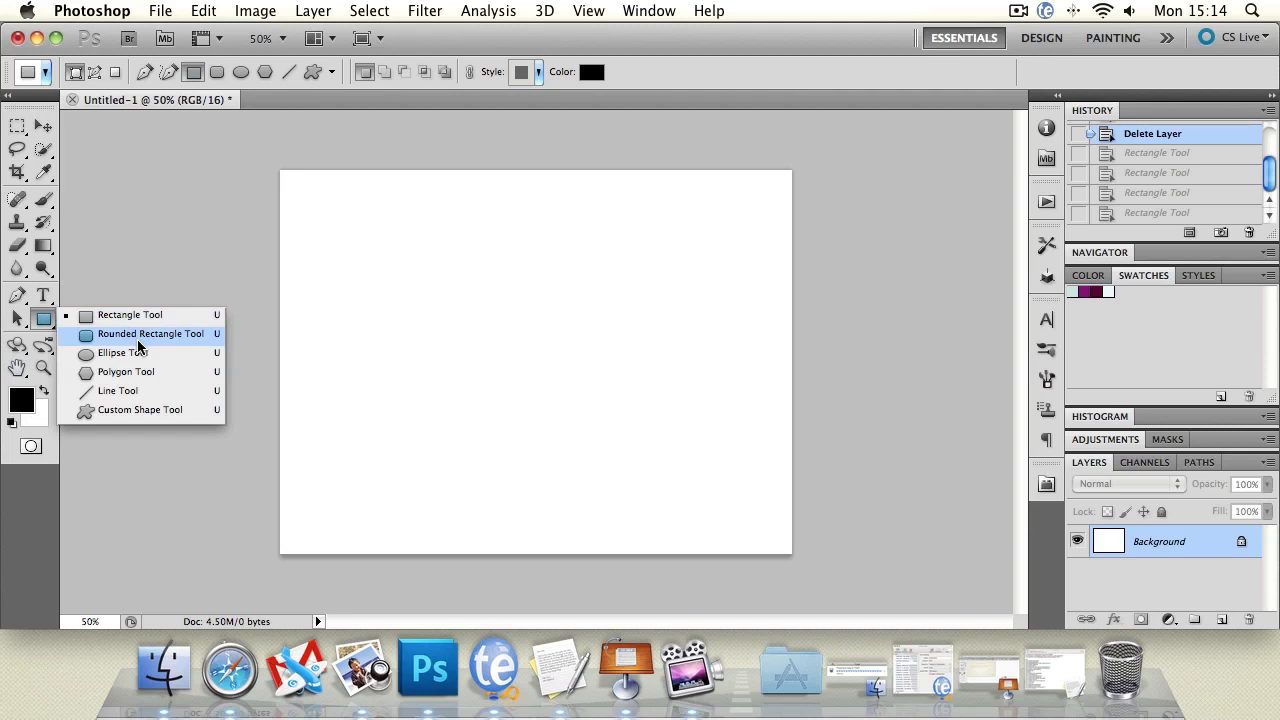
left_click(138, 334)
left_click(43, 318)
left_click(130, 315)
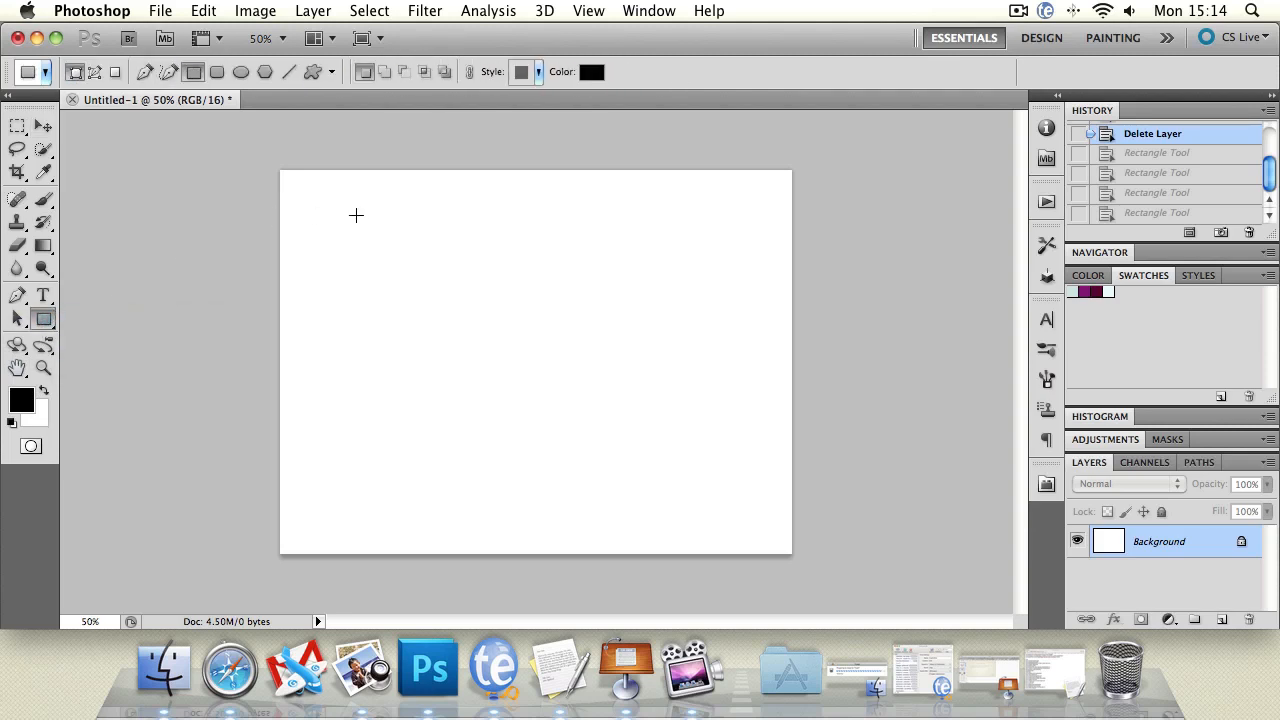
left_click_drag(312, 205, 588, 420)
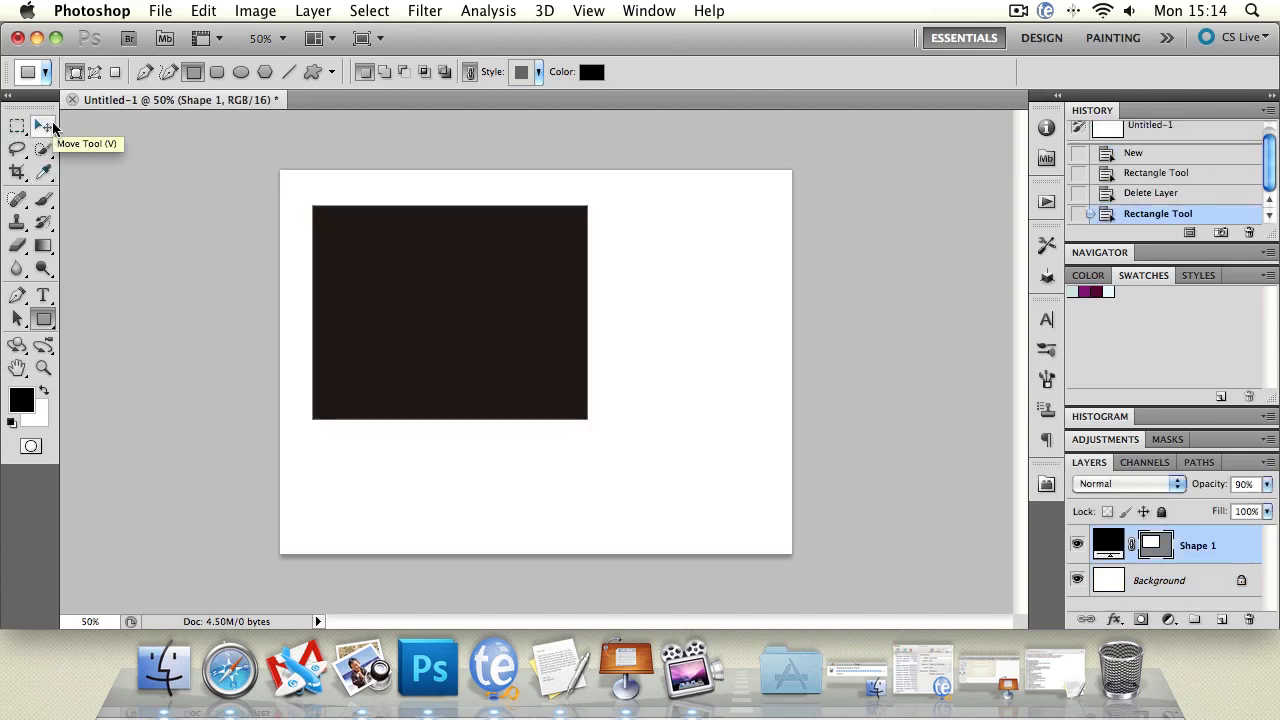
Step: Deselect the rectangle's layer and reselect it on the canvas with the Move tool
left_click(44, 126)
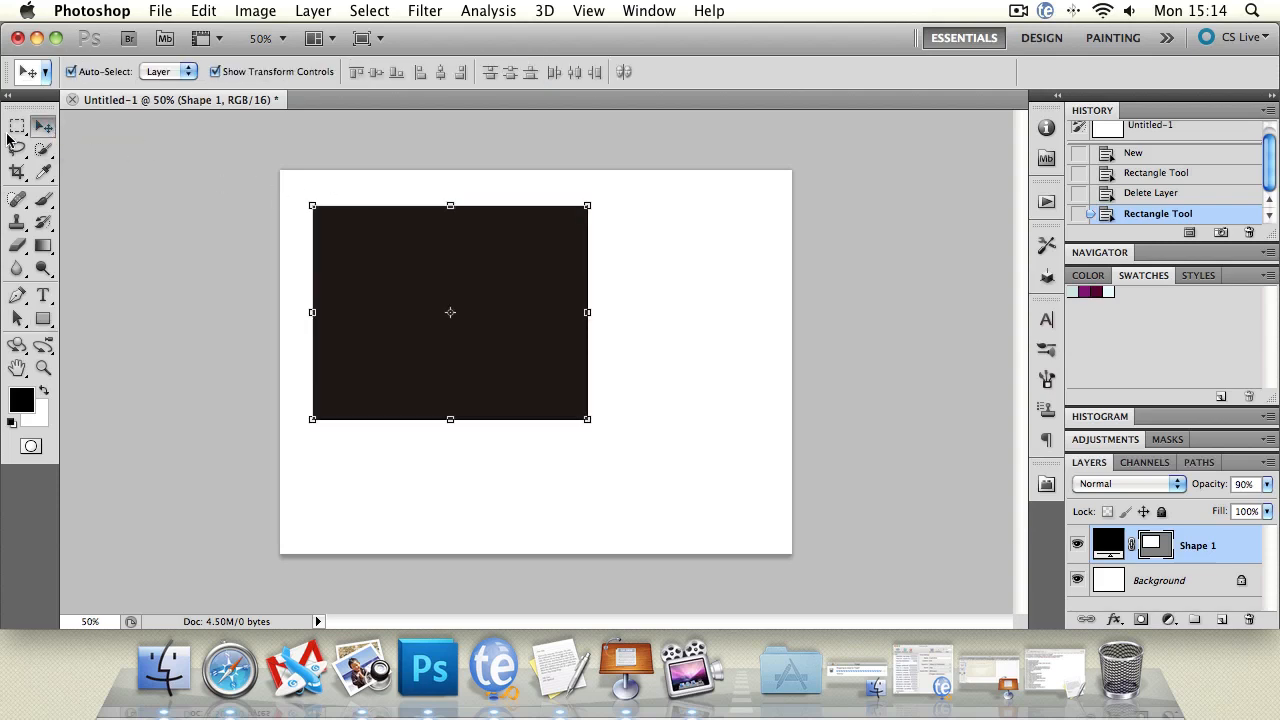
left_click(148, 192)
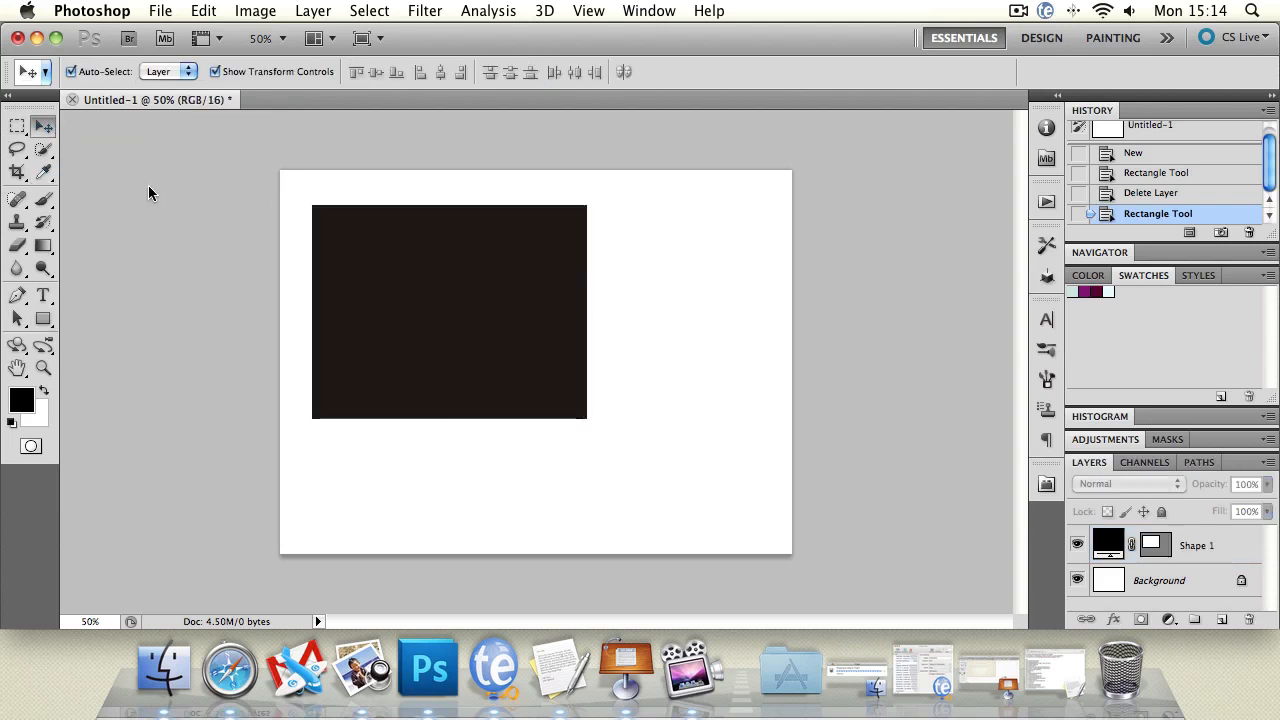
left_click(531, 255)
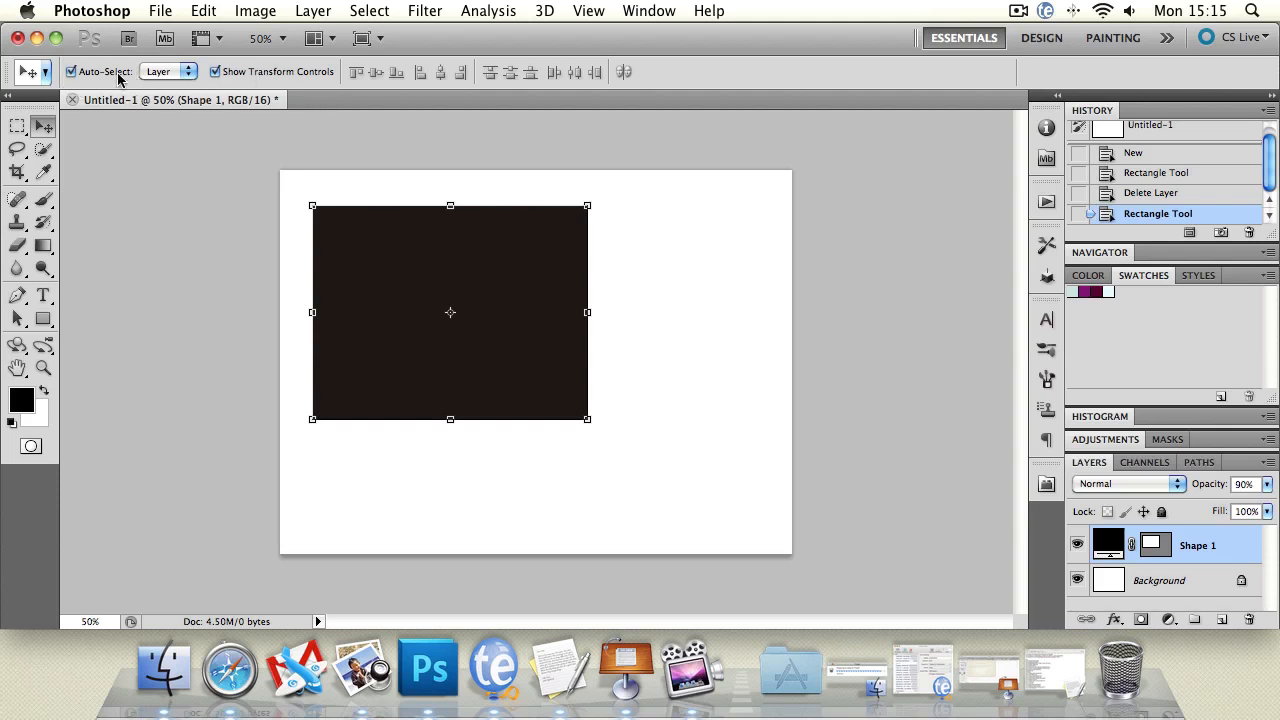
Step: Free-transform the rectangle, rotating it about -23.3° and scaling it to about 103% wide and 126% high, and undo the transform
key("super+t")
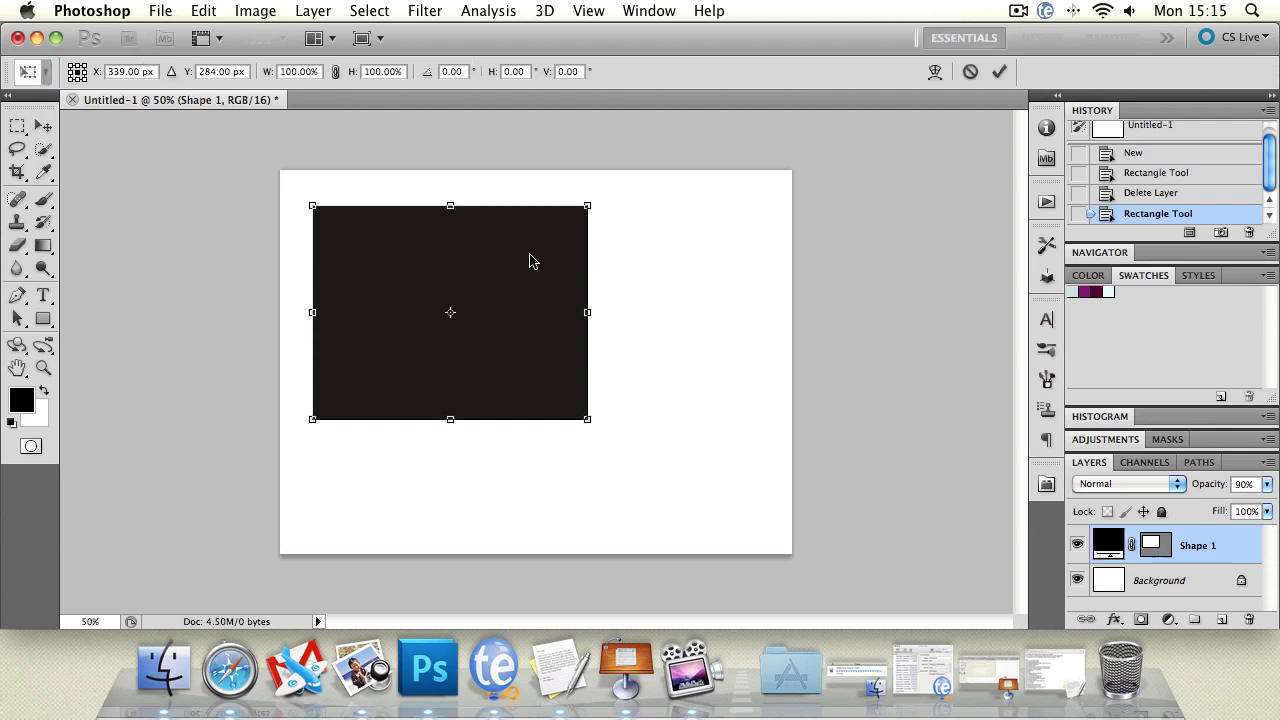
left_click_drag(615, 337, 615, 255)
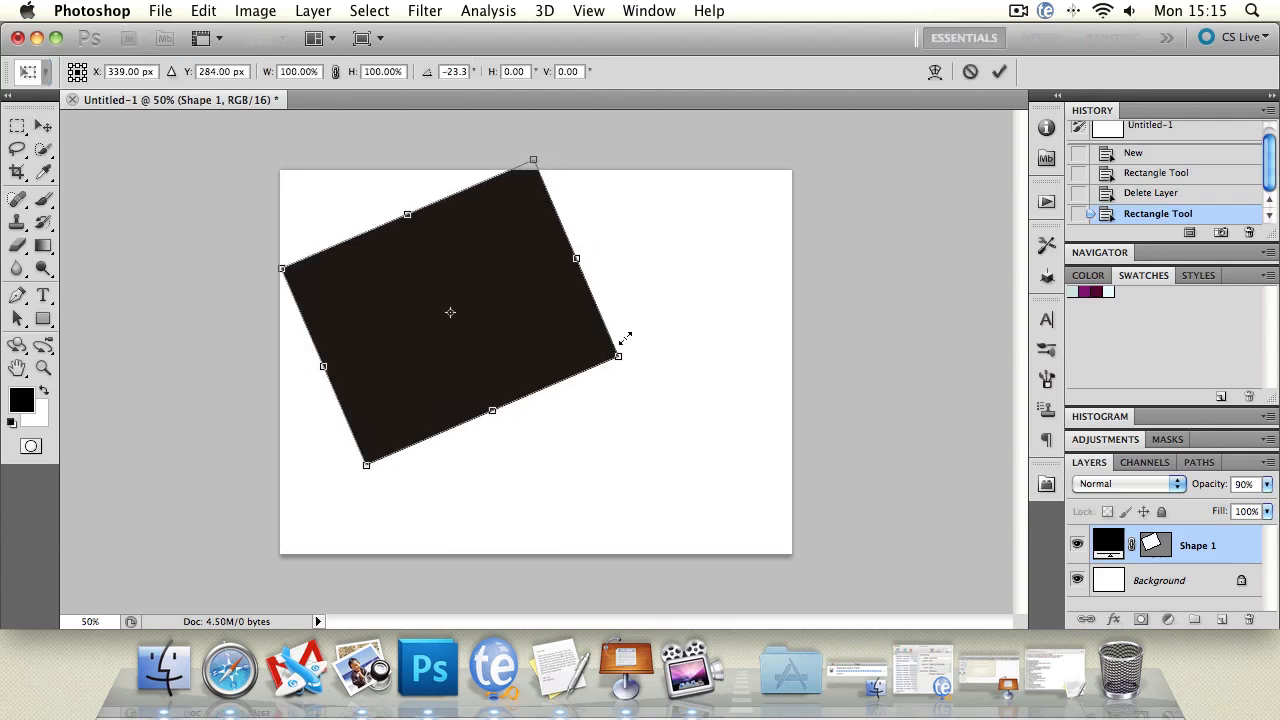
left_click_drag(622, 356, 648, 409)
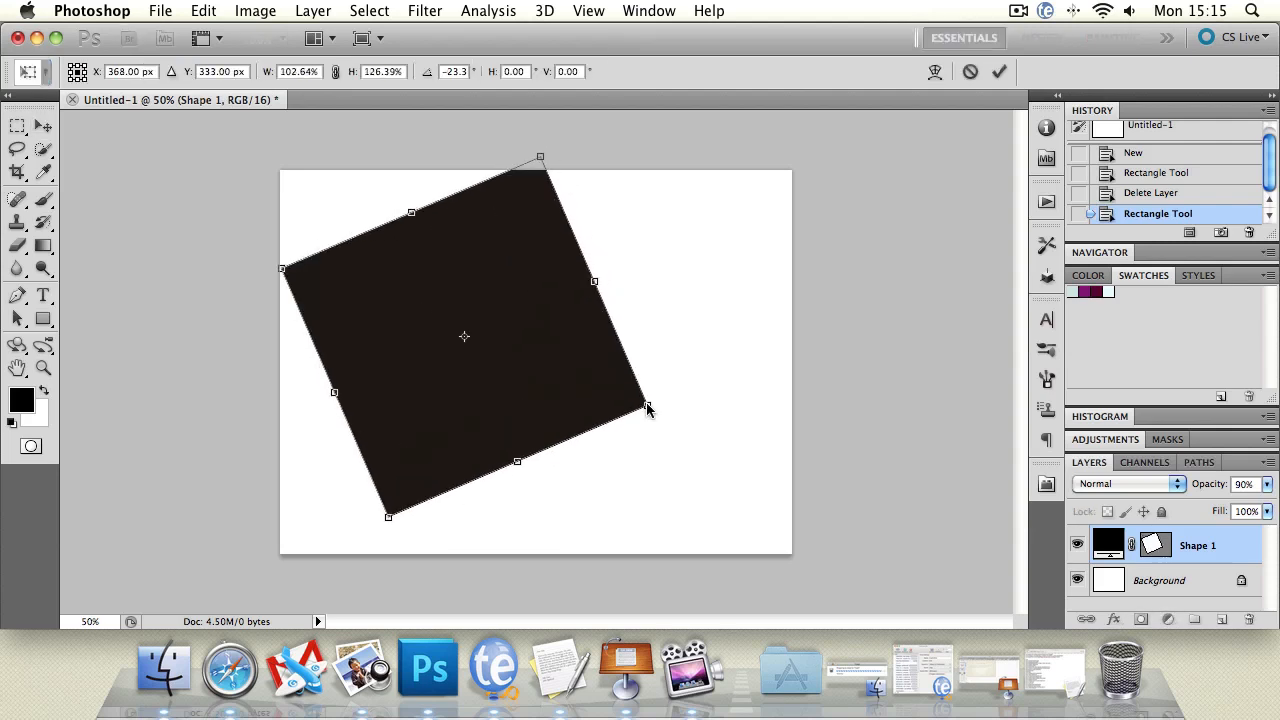
key("Return")
key("super+z")
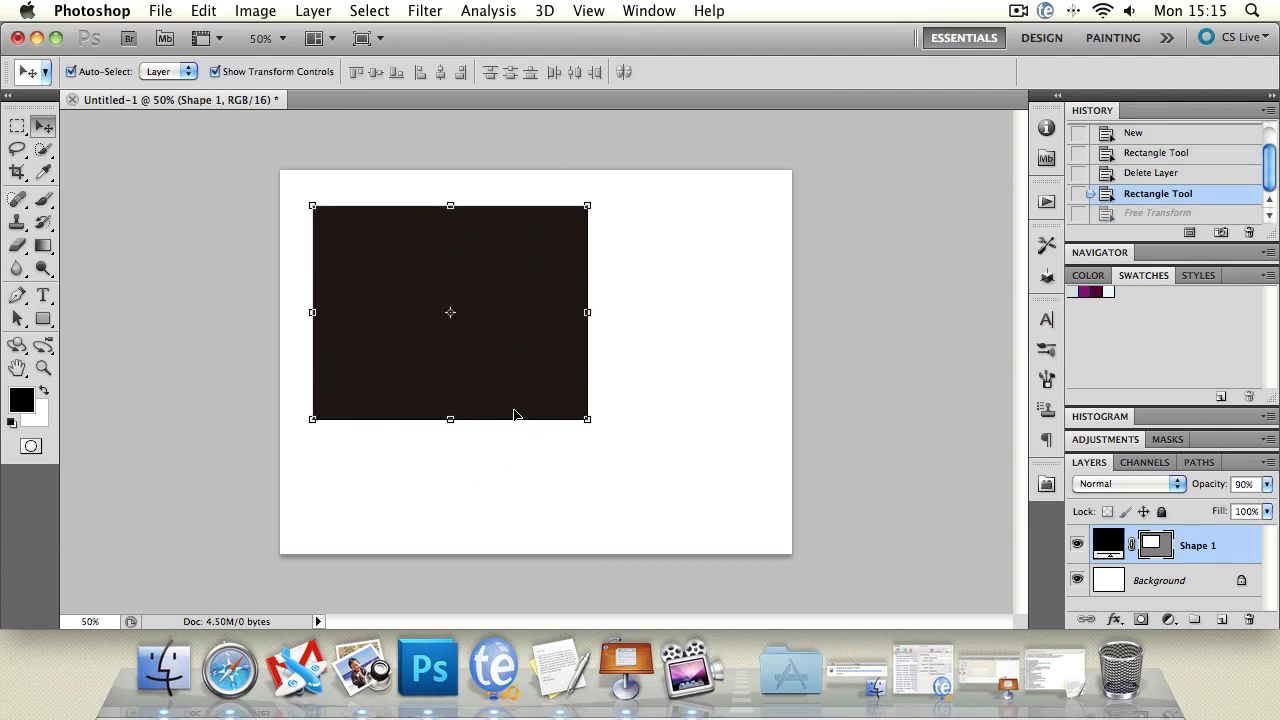
Step: Delete the black rectangle's layer and switch to the Rounded Rectangle tool
key("Delete")
left_click(43, 318)
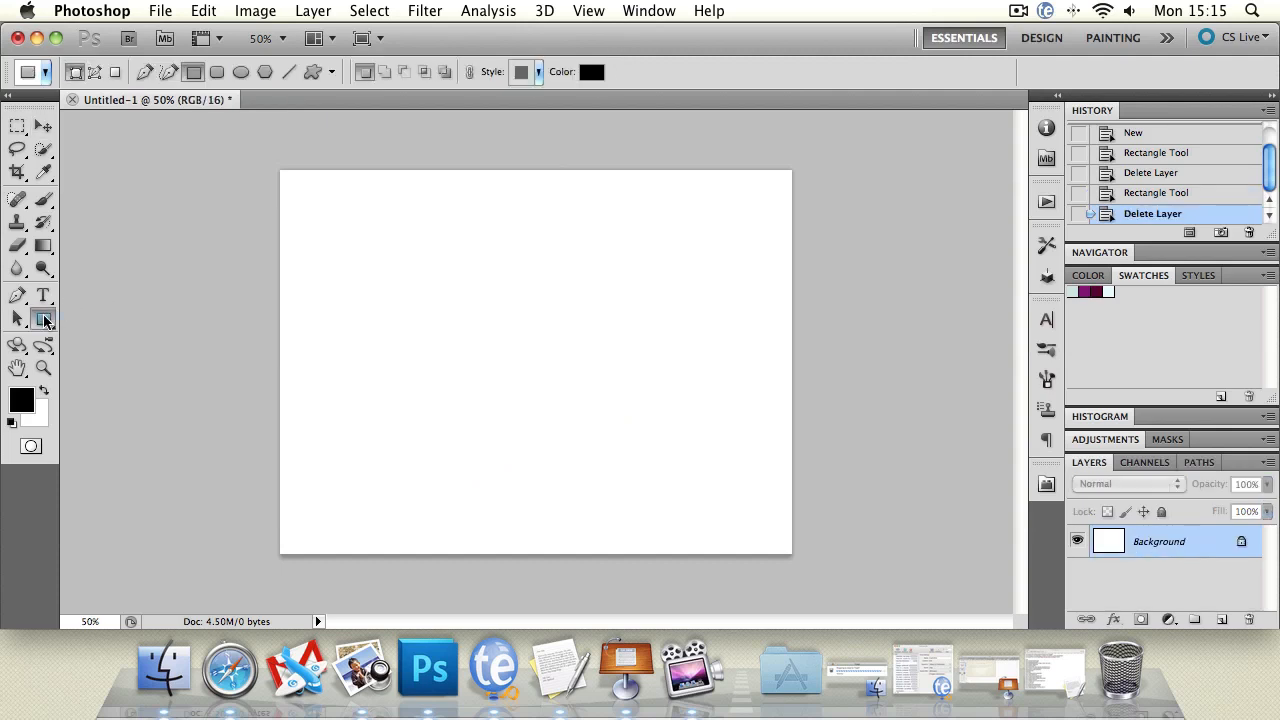
left_click(219, 74)
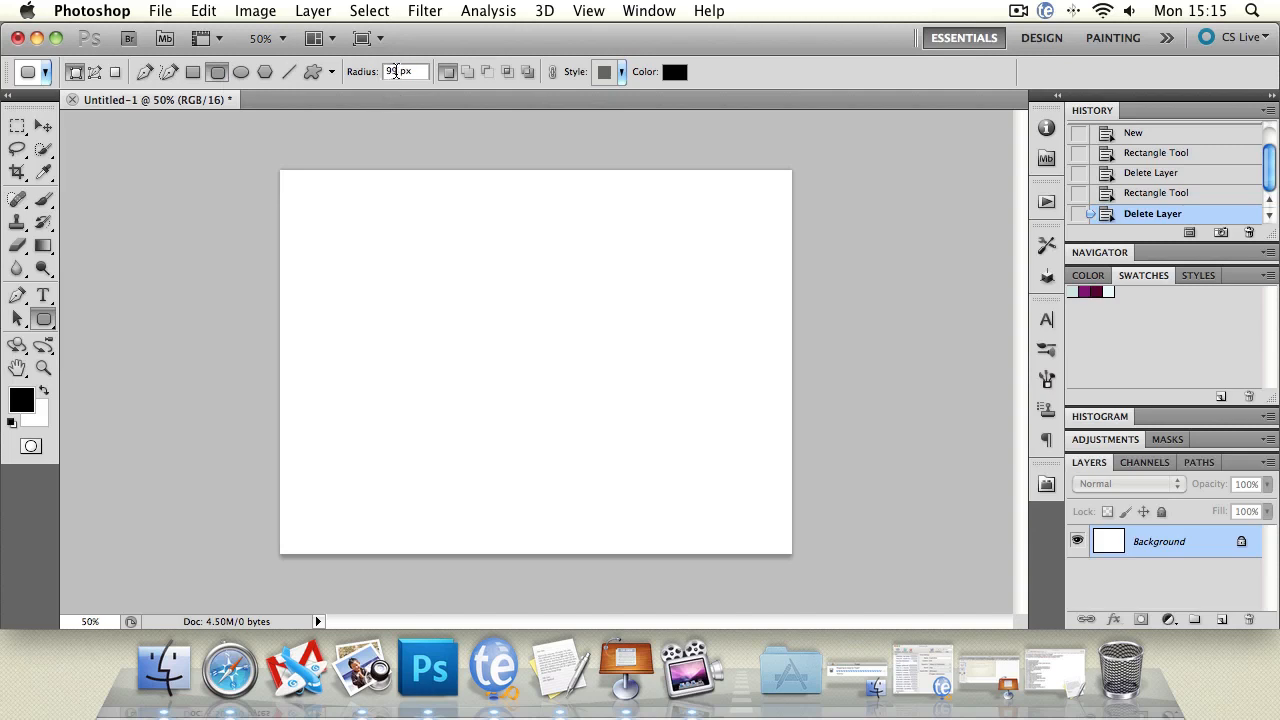
Step: Set the corner radius to 10 px and draw a rounded rectangle in the canvas's upper-left area, undoing and redrawing it smaller
type("10")
left_click_drag(311, 197, 783, 467)
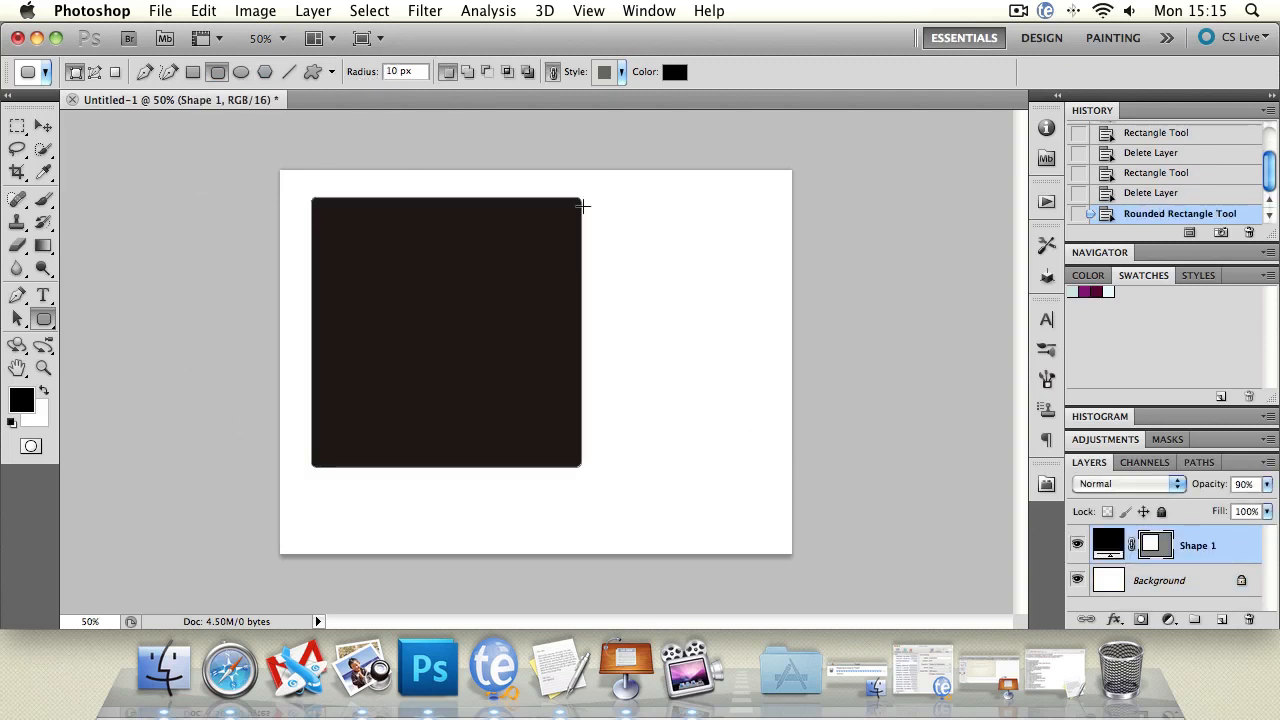
key("ctrl+z")
left_click_drag(312, 200, 528, 400)
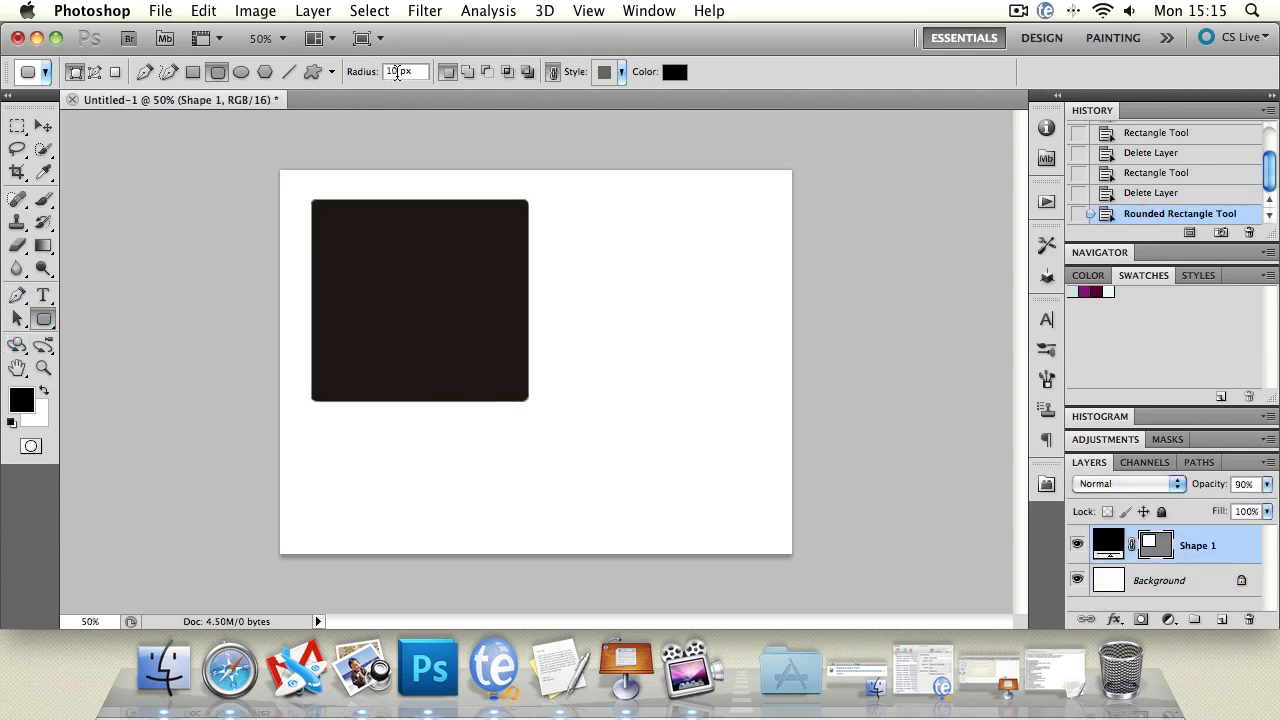
Step: Set the corner radius to 99 px, draw a second rounded rectangle running off the canvas's lower-right corner, and undo both shapes
left_click(392, 72)
left_click_drag(608, 280, 1010, 616)
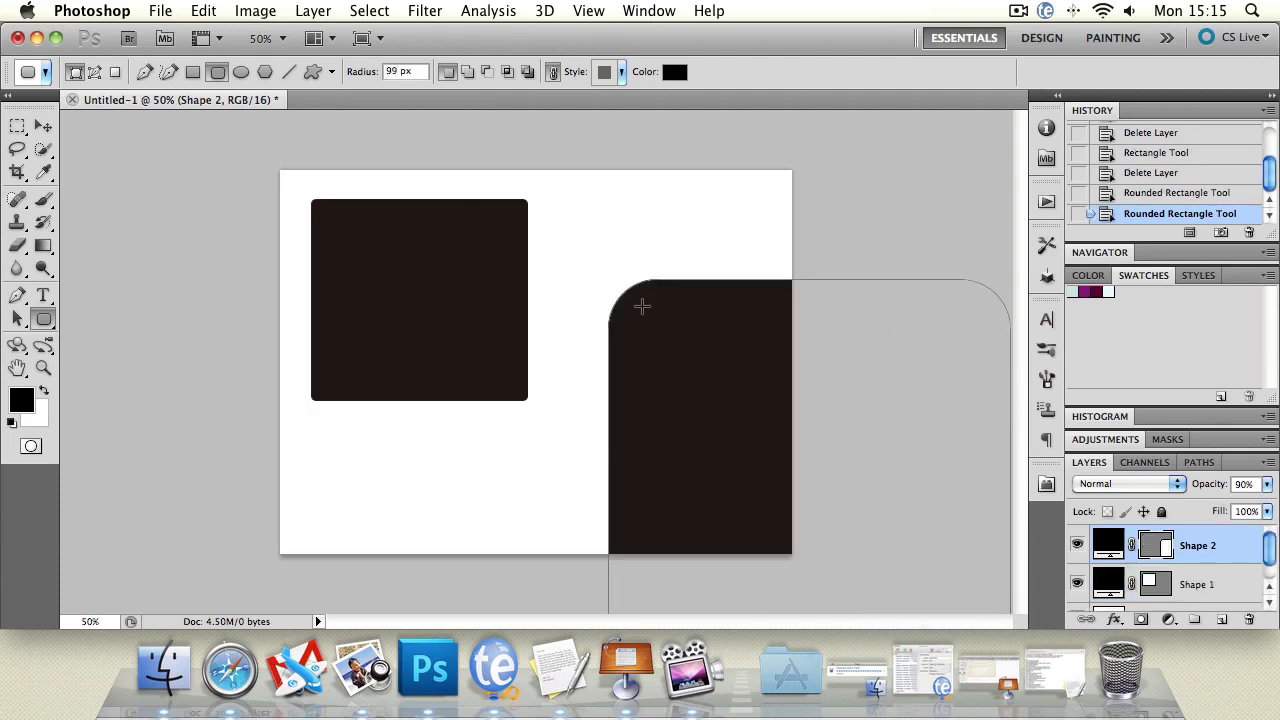
key("super+alt+z")
key("super+alt+z")
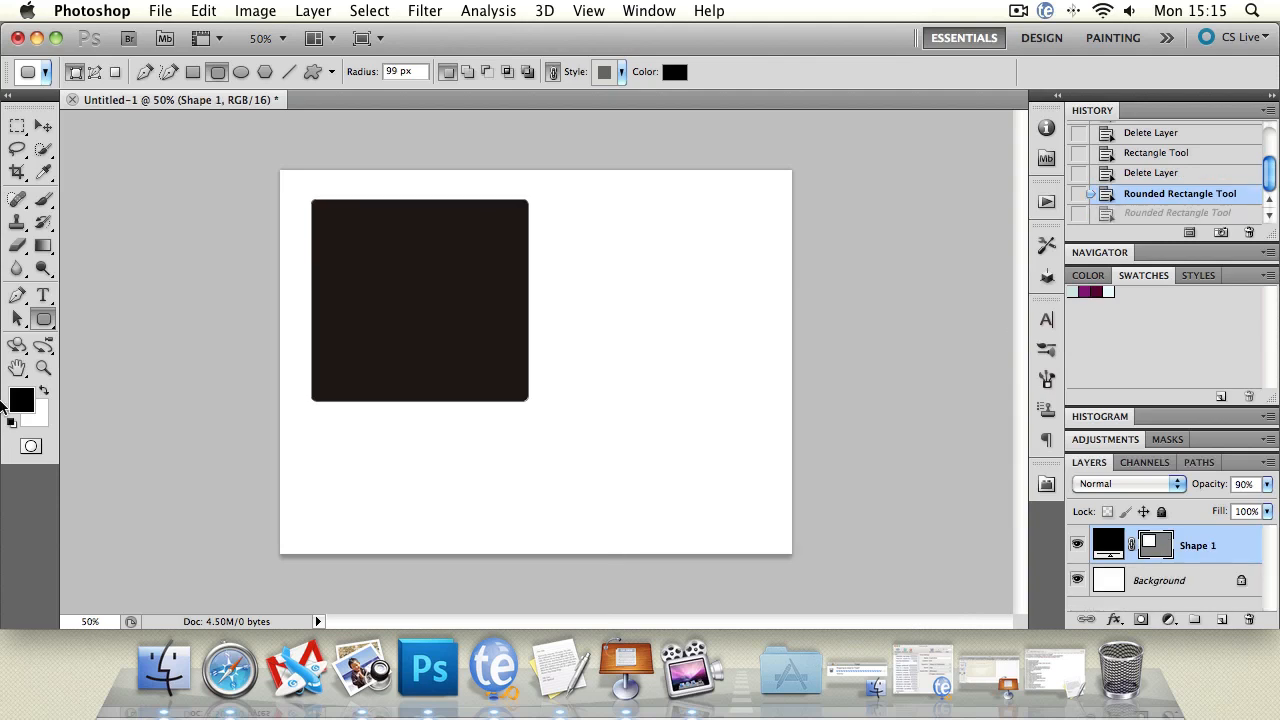
Step: View the Rounded Rectangle geometry options and switch to the Ellipse tool
left_click(44, 319)
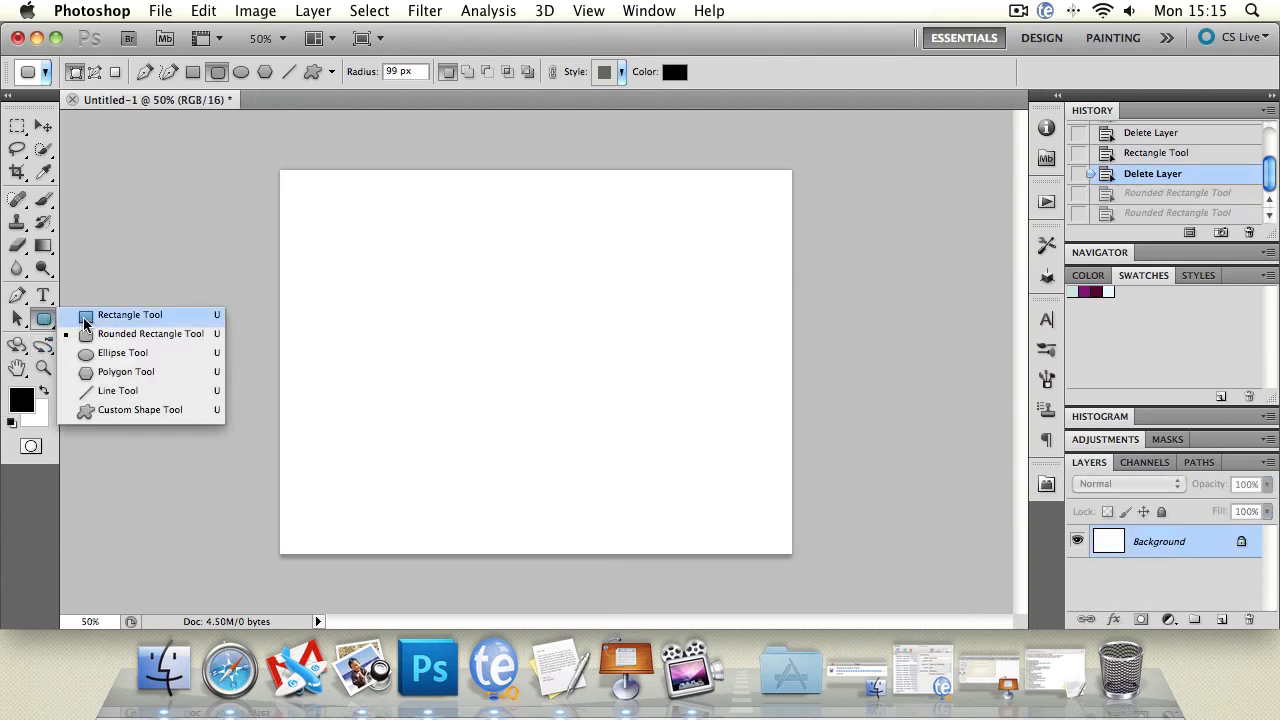
left_click(333, 72)
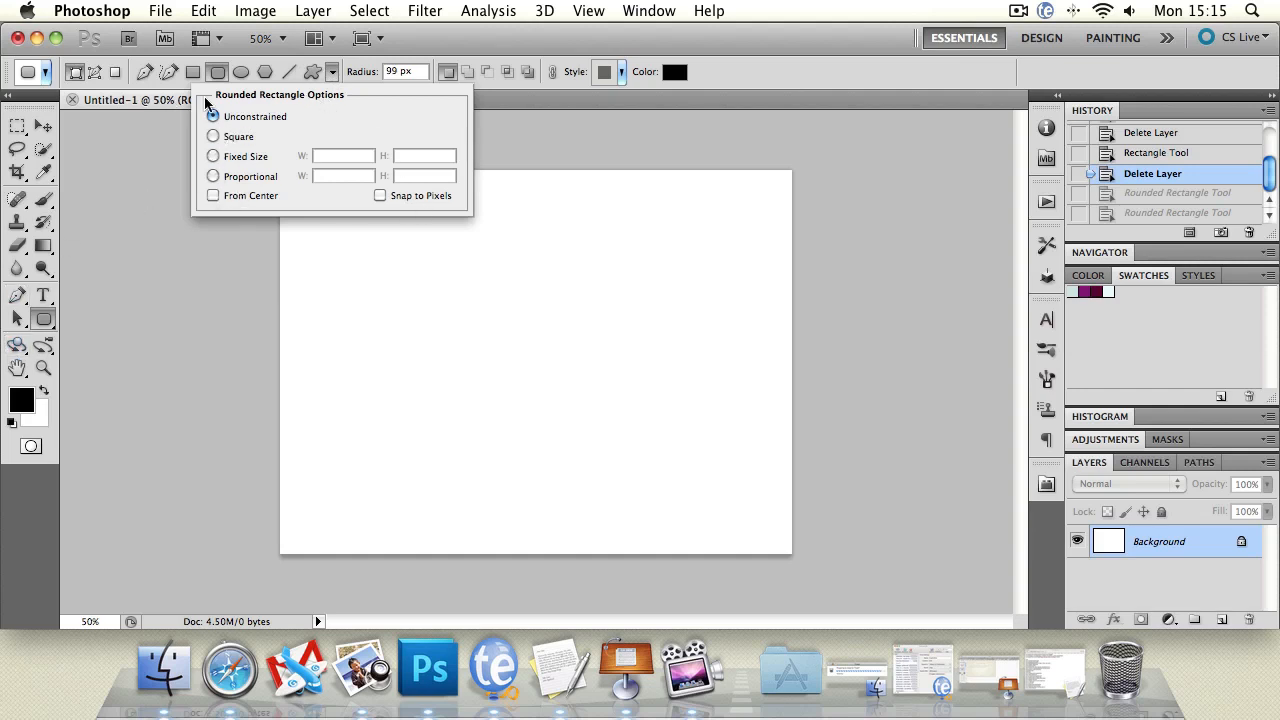
left_click(237, 74)
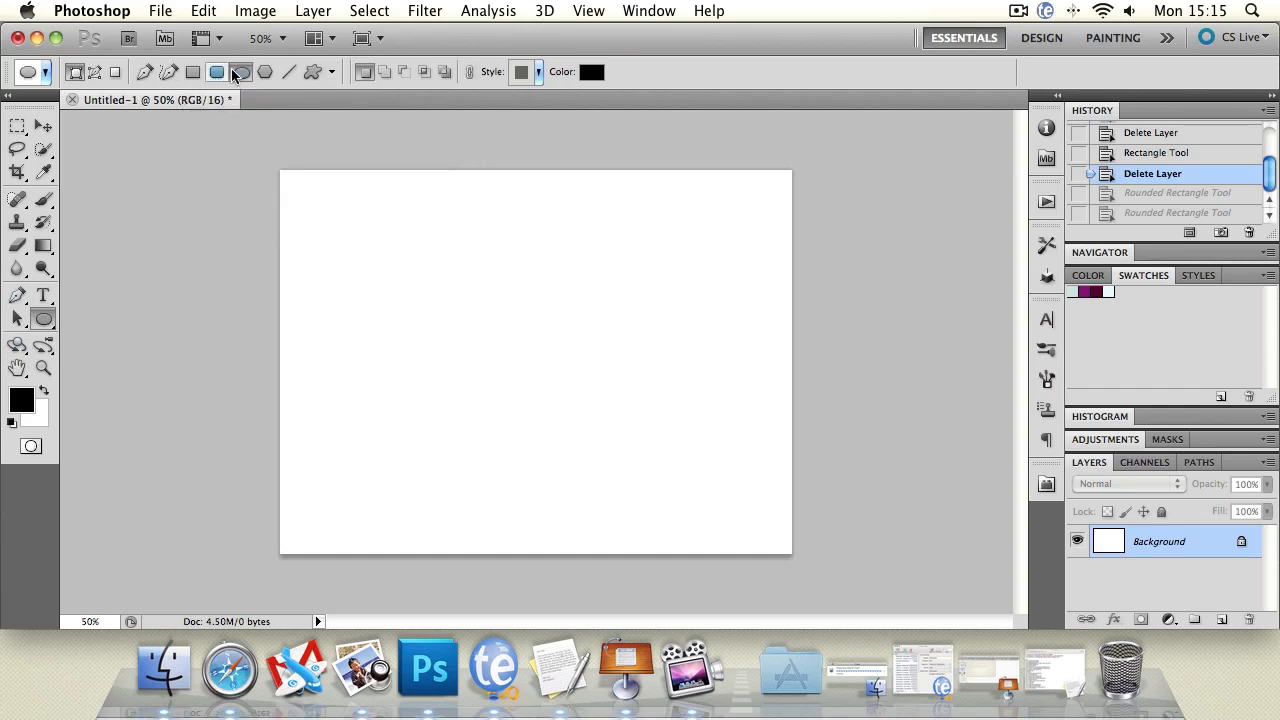
Step: Draw a wide ellipse, a tall narrow one and a third in the canvas centre, undoing each, and view the Ellipse options
left_click_drag(312, 213, 692, 301)
key("super+z")
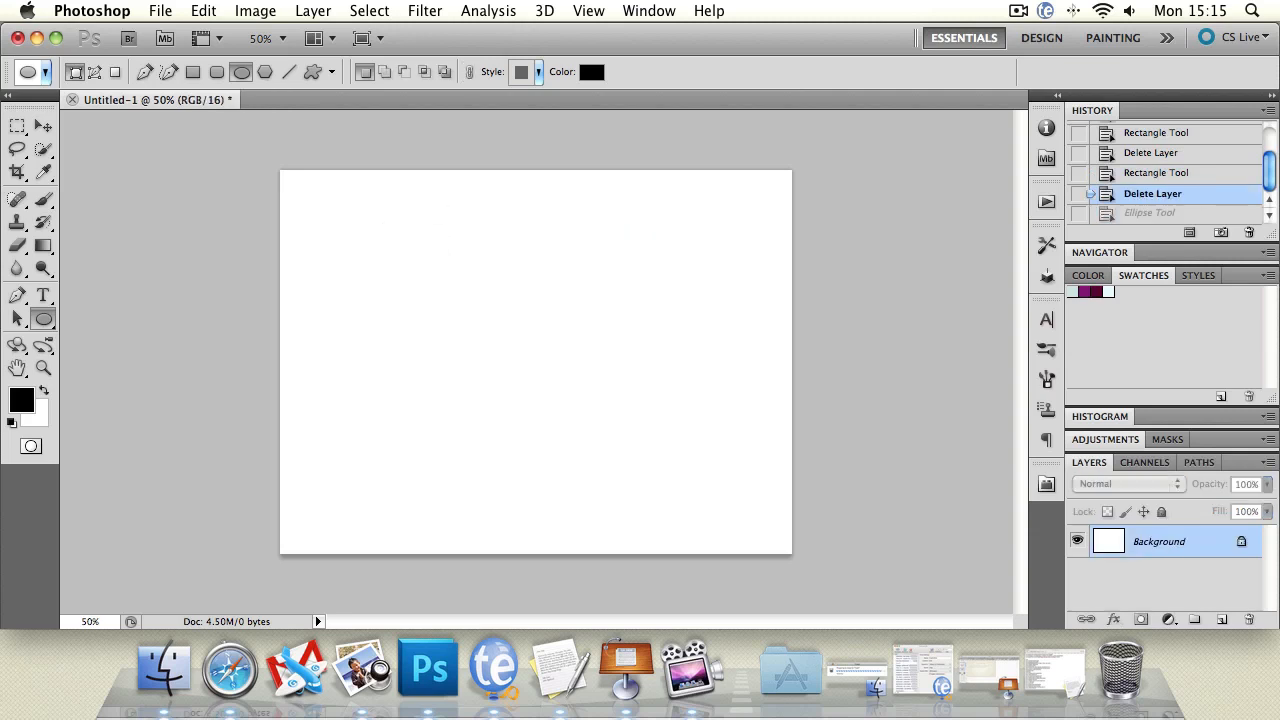
left_click_drag(441, 187, 491, 438)
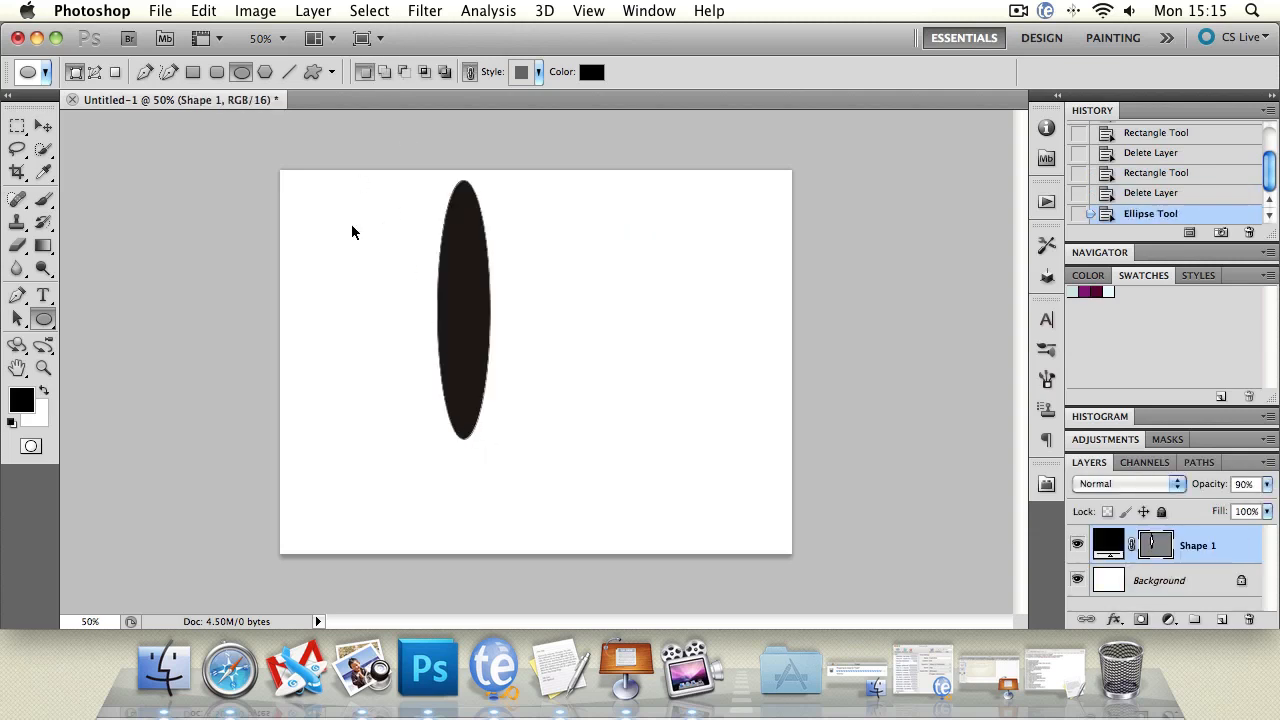
key("super+z")
left_click_drag(362, 249, 637, 478)
key("super+z")
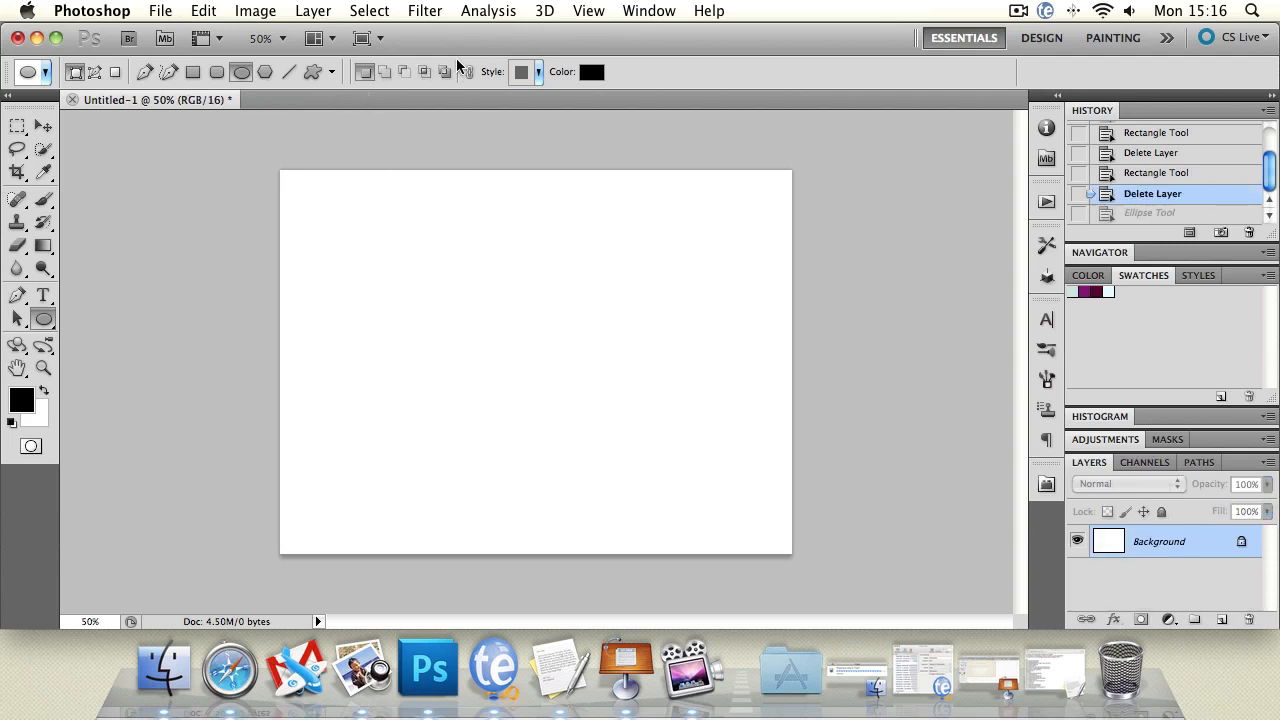
left_click(332, 73)
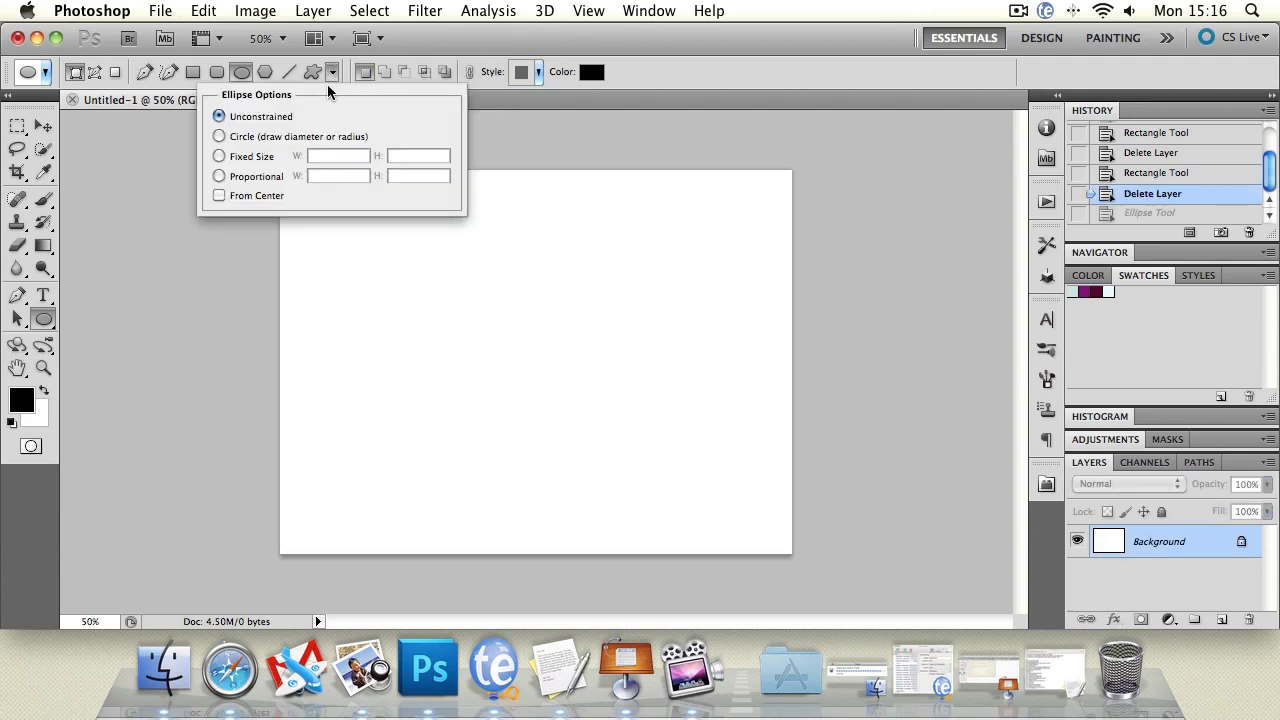
Step: Draw a black square, subtract a circle from it with the Ellipse tool, and undo both shapes
left_click(193, 72)
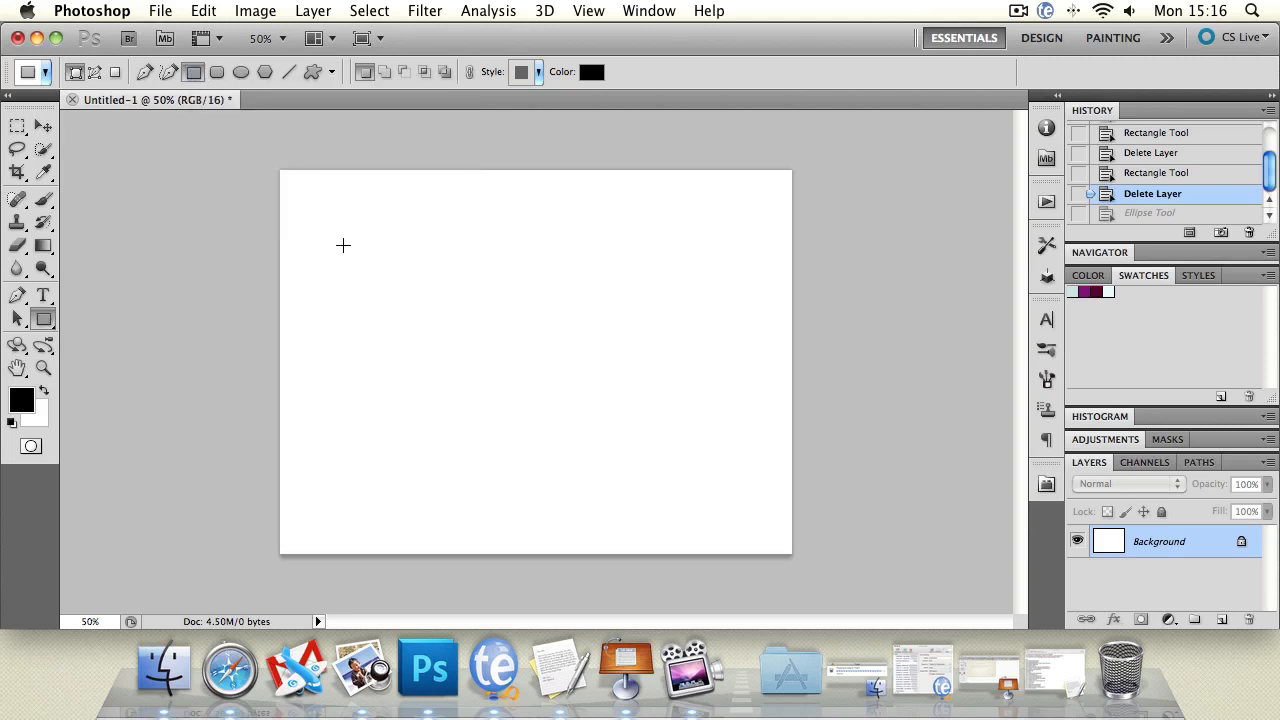
left_click_drag(343, 243, 614, 478)
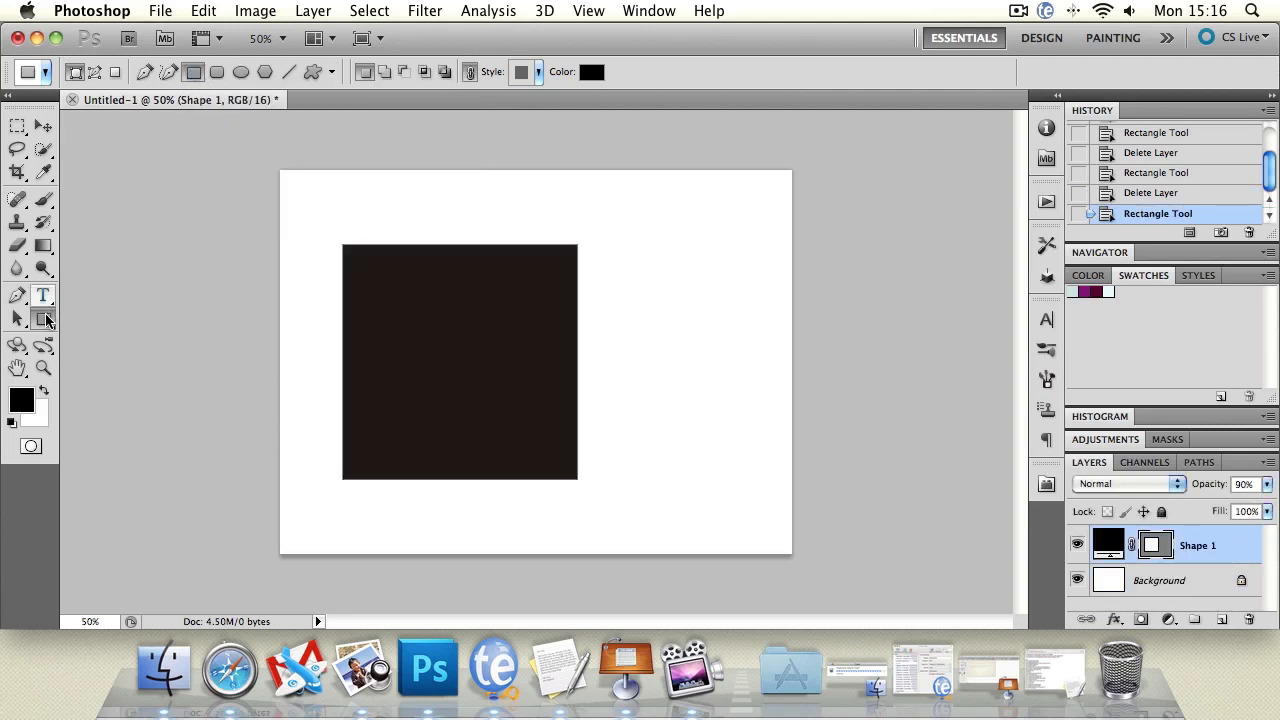
left_click_drag(43, 318, 110, 351)
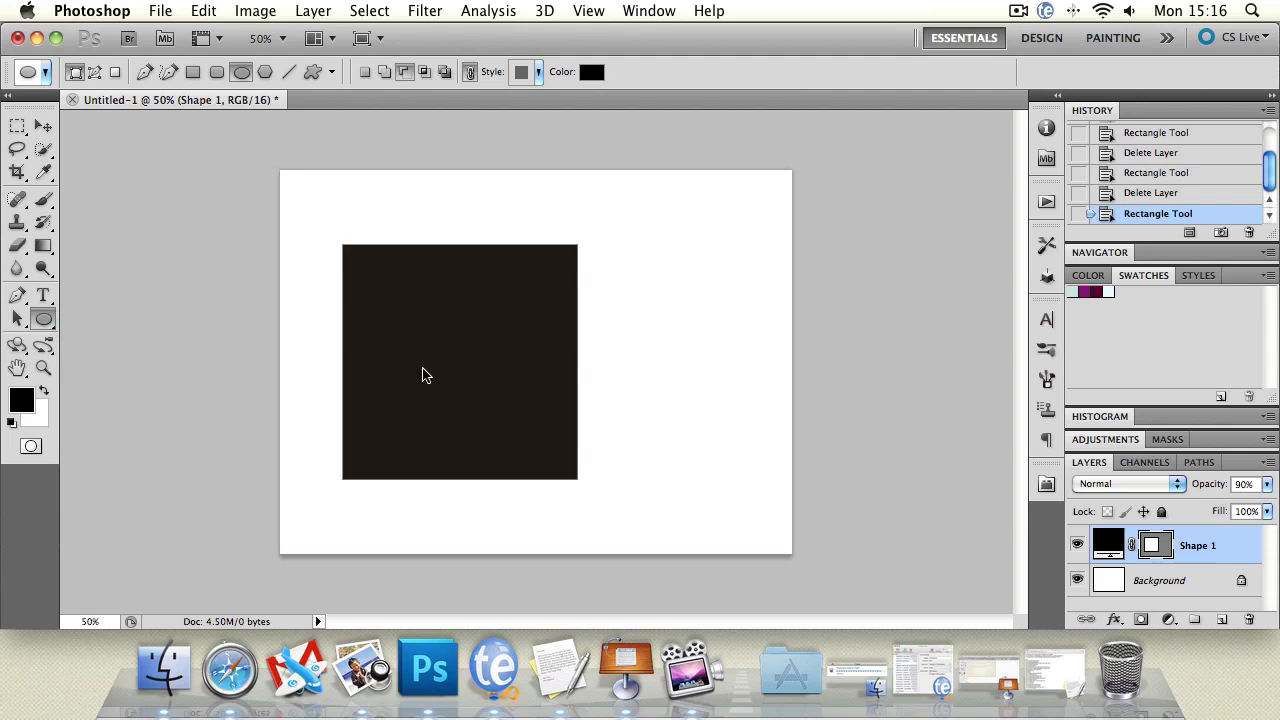
left_click_drag(446, 346, 567, 455)
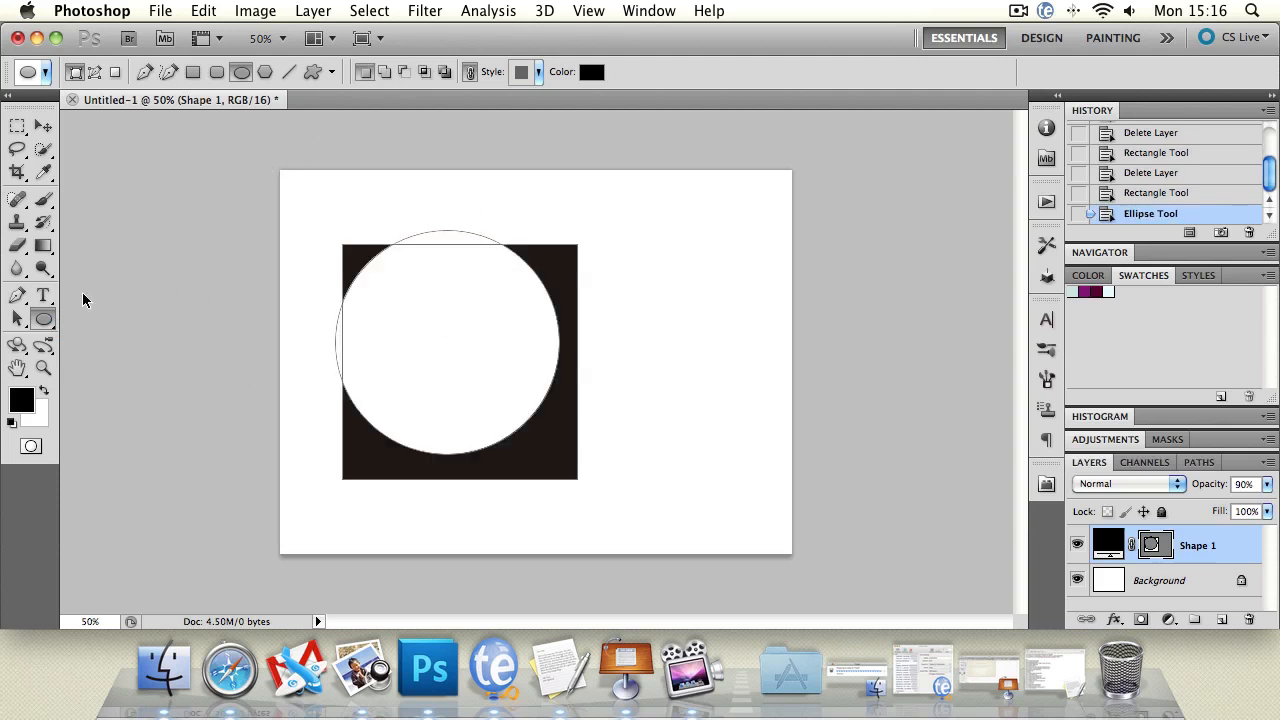
key("super+alt+z")
key("super+alt+z")
Step: Constrain the Ellipse tool to Circle, draw a test circle near the canvas centre, undo it, and restore the Unconstrained option
left_click(263, 73)
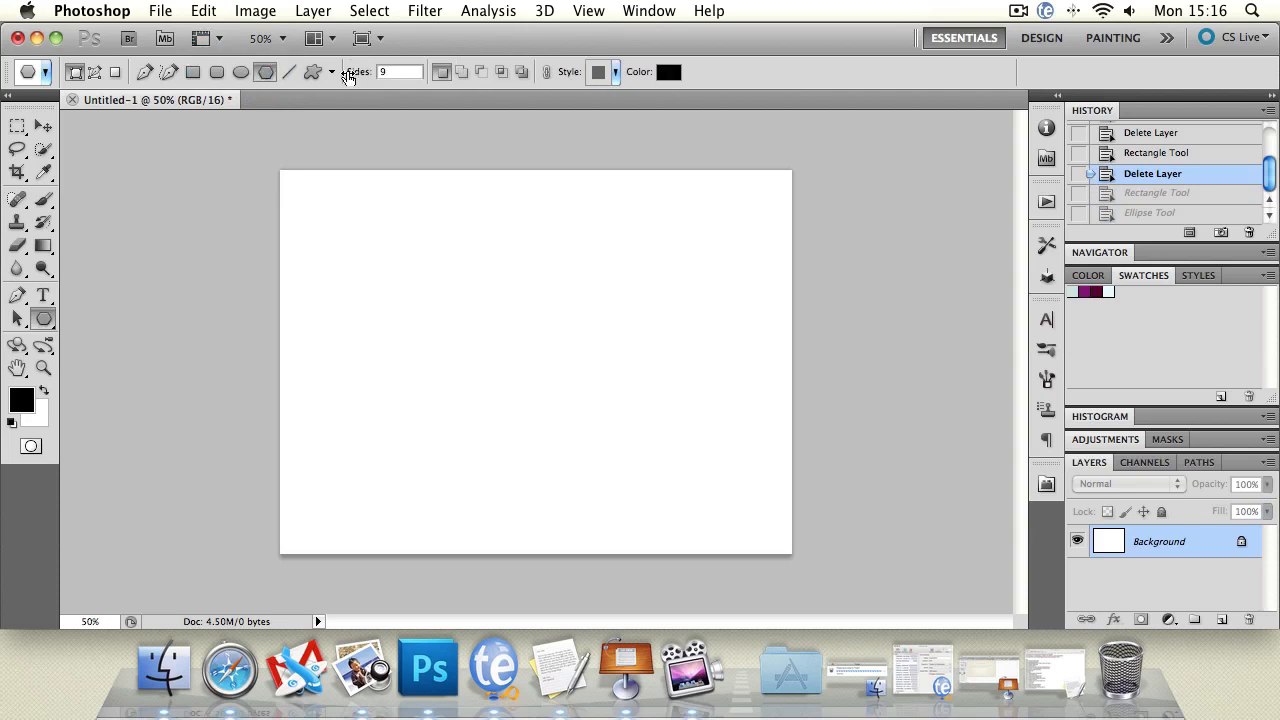
left_click(242, 72)
left_click(332, 74)
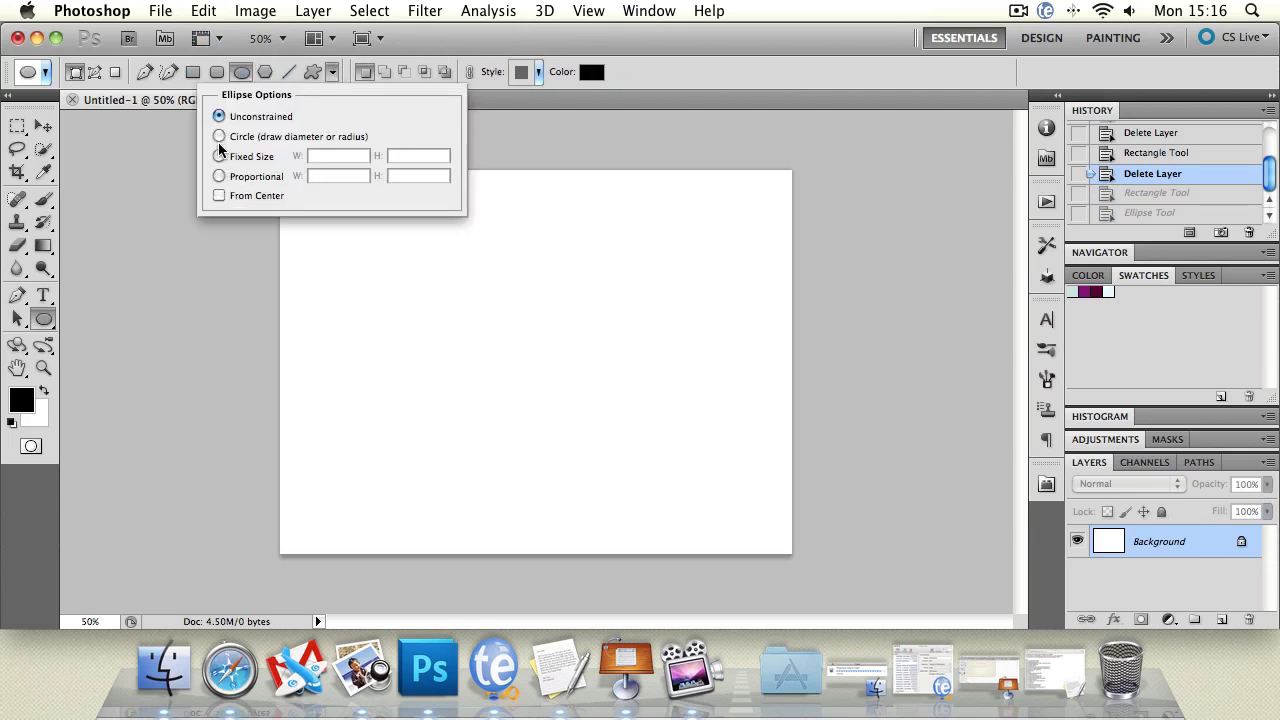
left_click(219, 136)
left_click_drag(543, 385, 434, 381)
key("super+z")
left_click(333, 72)
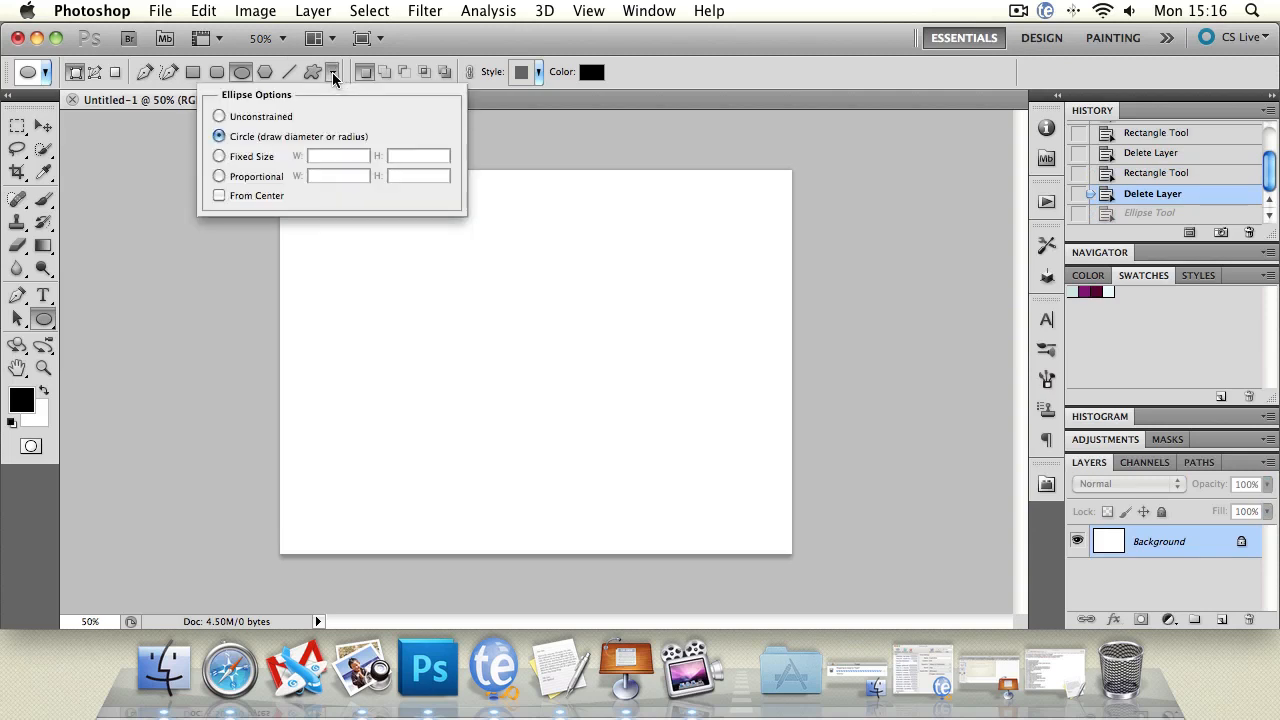
left_click(220, 116)
Step: Use the Polygon tool to draw a triangle, a pentagon and a small octagon with 3, 5 and 8 sides
key("shift+u")
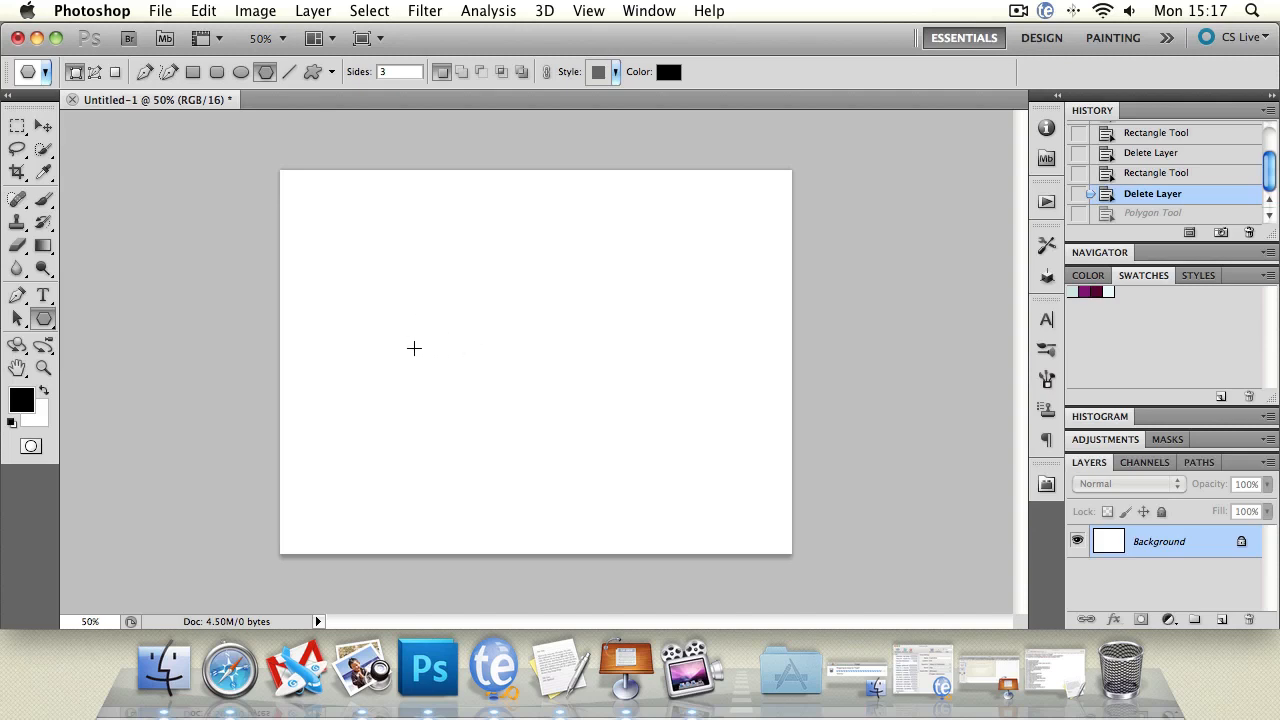
left_click_drag(421, 353, 386, 237)
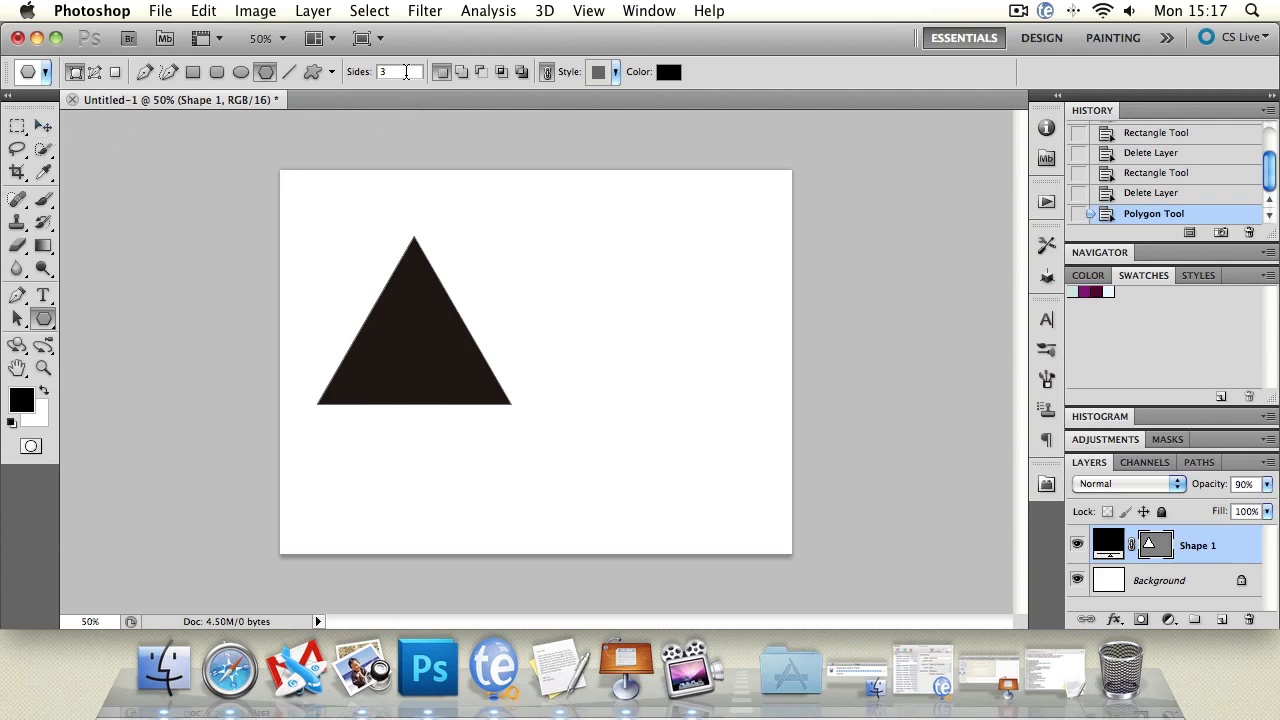
type("5")
left_click_drag(568, 288, 537, 200)
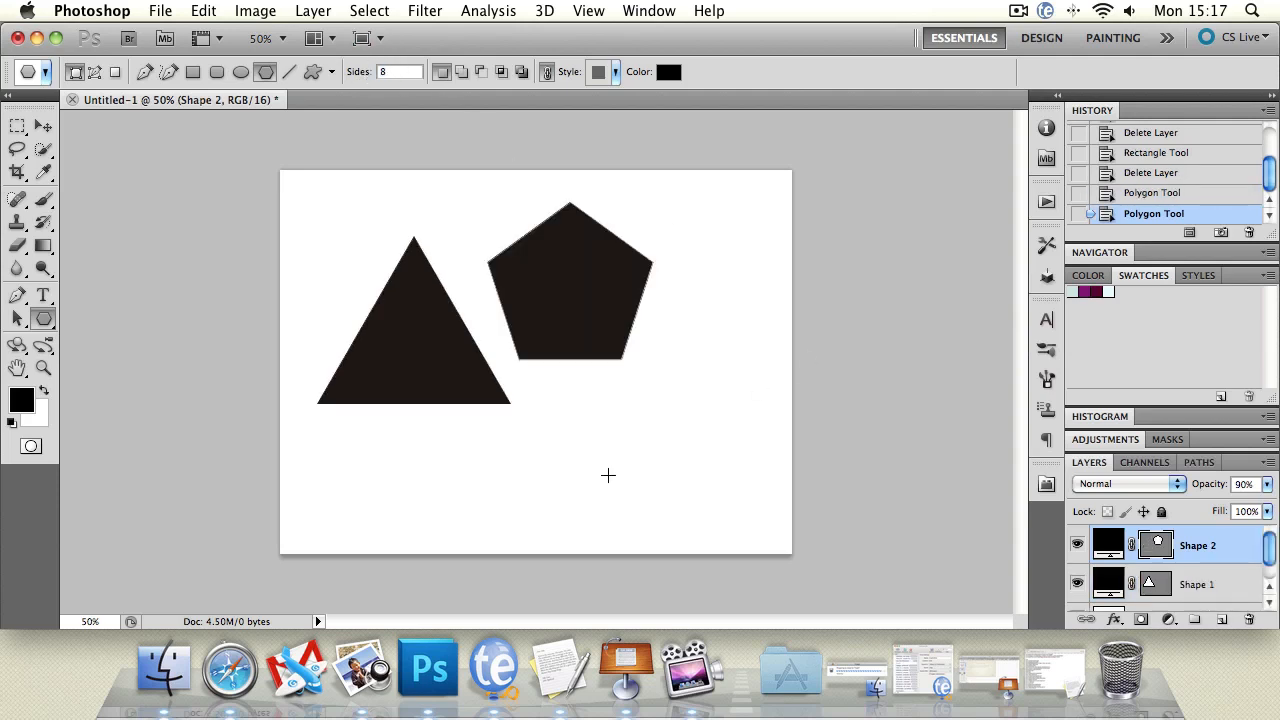
left_click_drag(608, 475, 614, 429)
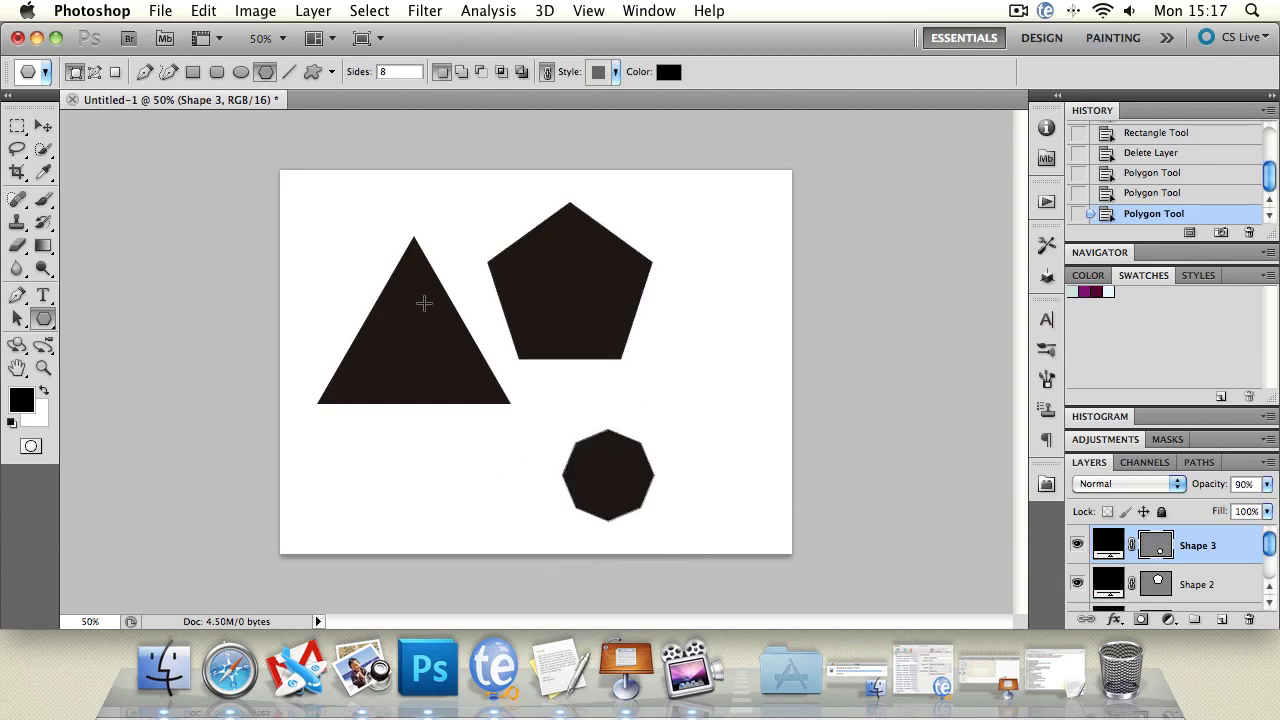
Step: Undo the triangle, pentagon and octagon to clear the canvas
key("super+alt+z")
key("super+alt+z")
key("super+alt+z")
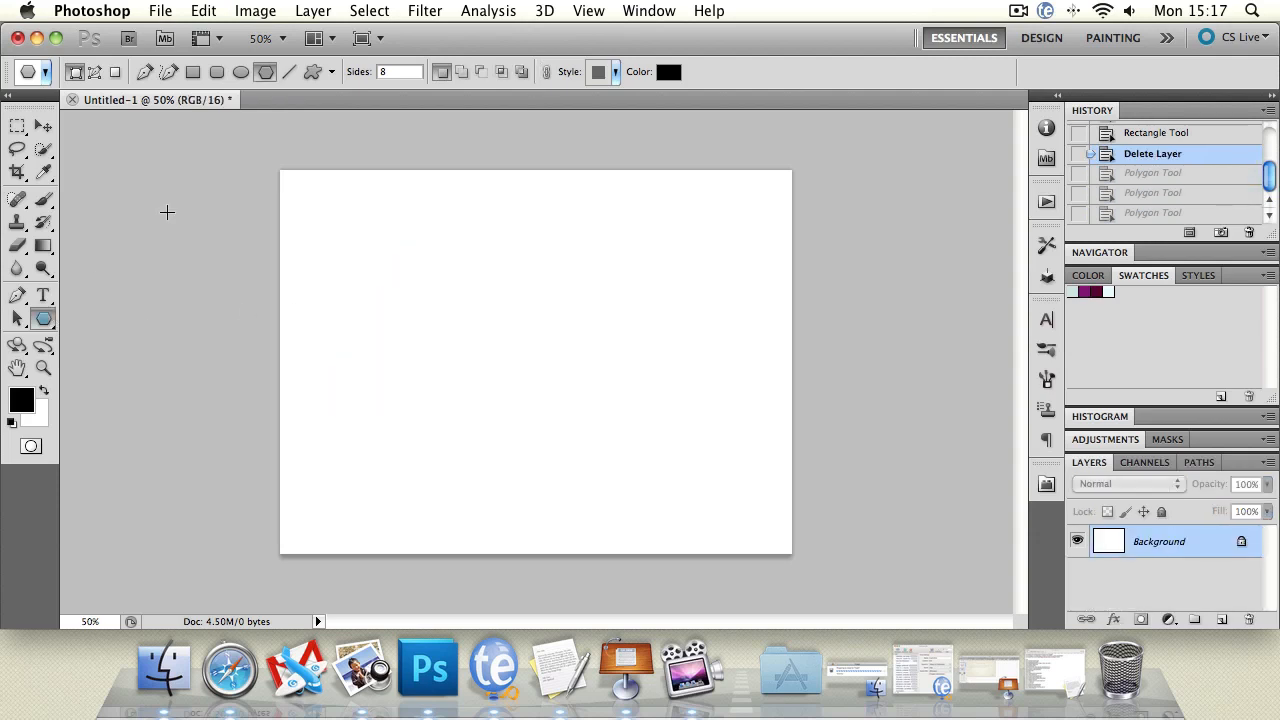
Step: Set the Polygon tool to 5 sides with Star enabled and draw a curved-sided star in the canvas's upper-left area
left_click(331, 72)
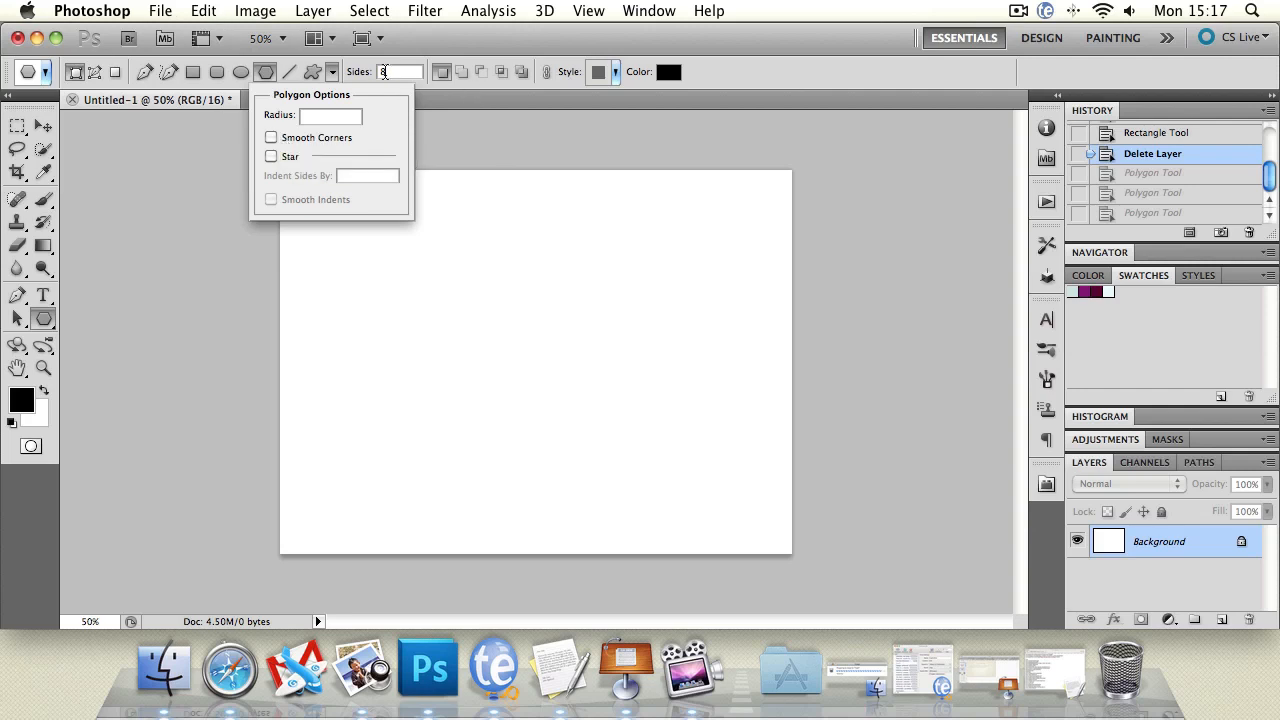
left_click(384, 73)
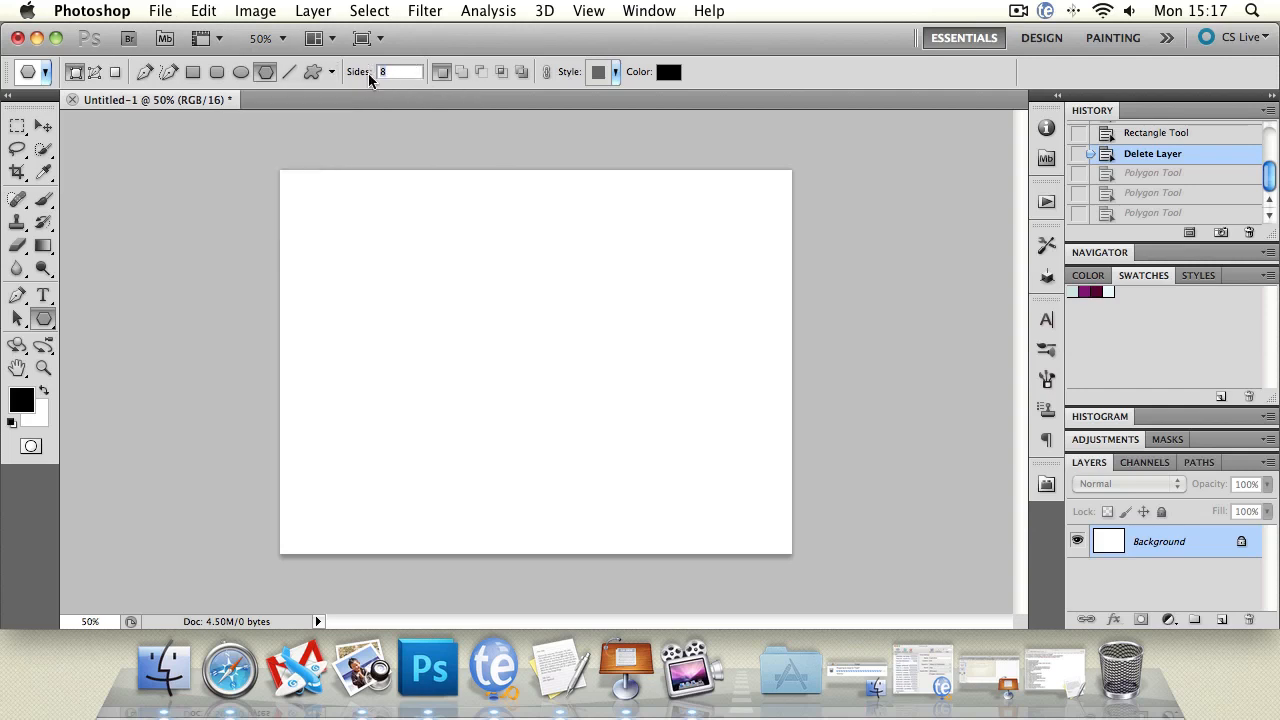
left_click(332, 72)
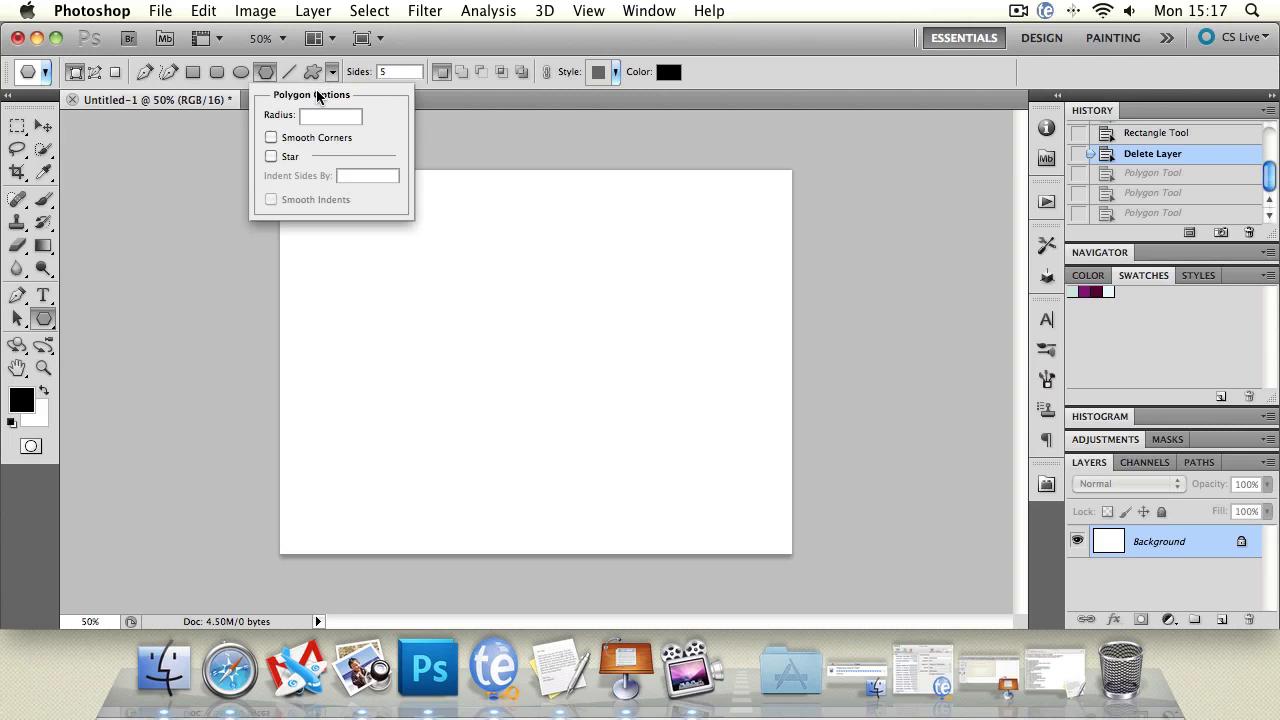
left_click(271, 156)
left_click_drag(416, 272, 405, 202)
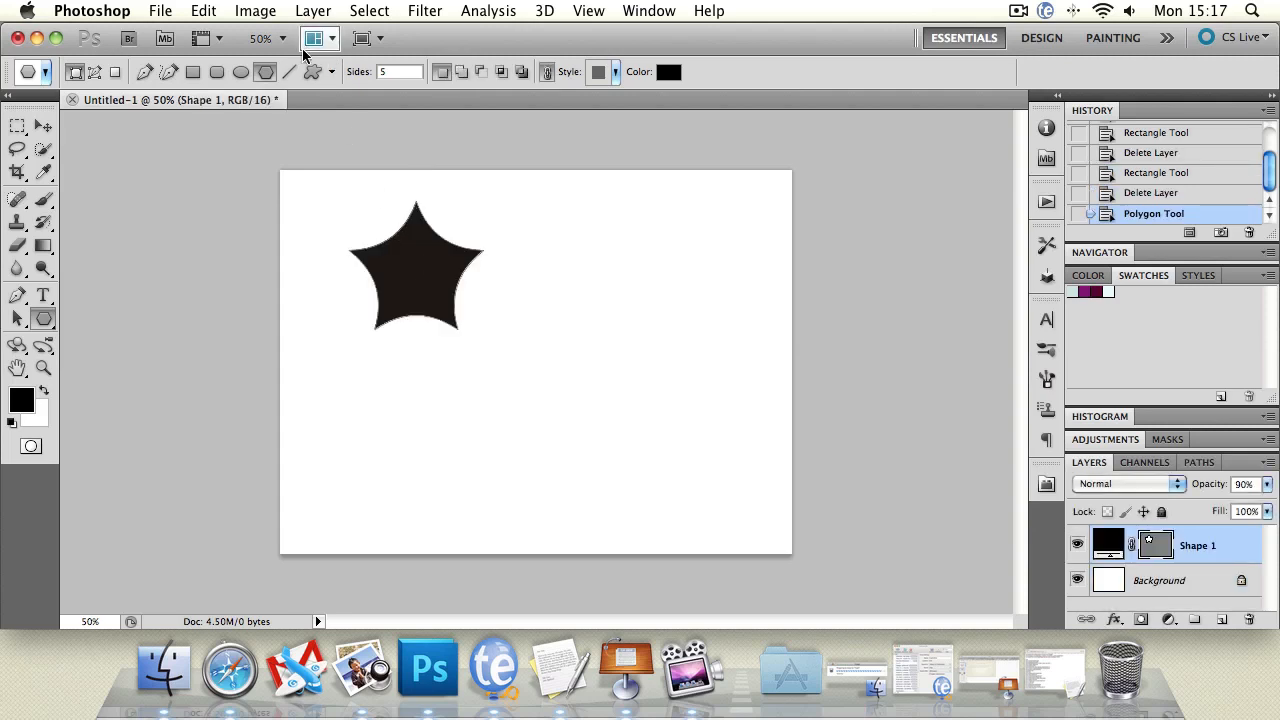
Step: Turn off Smooth Indents and draw a larger straight-edged five-pointed star beside the first one
left_click(332, 72)
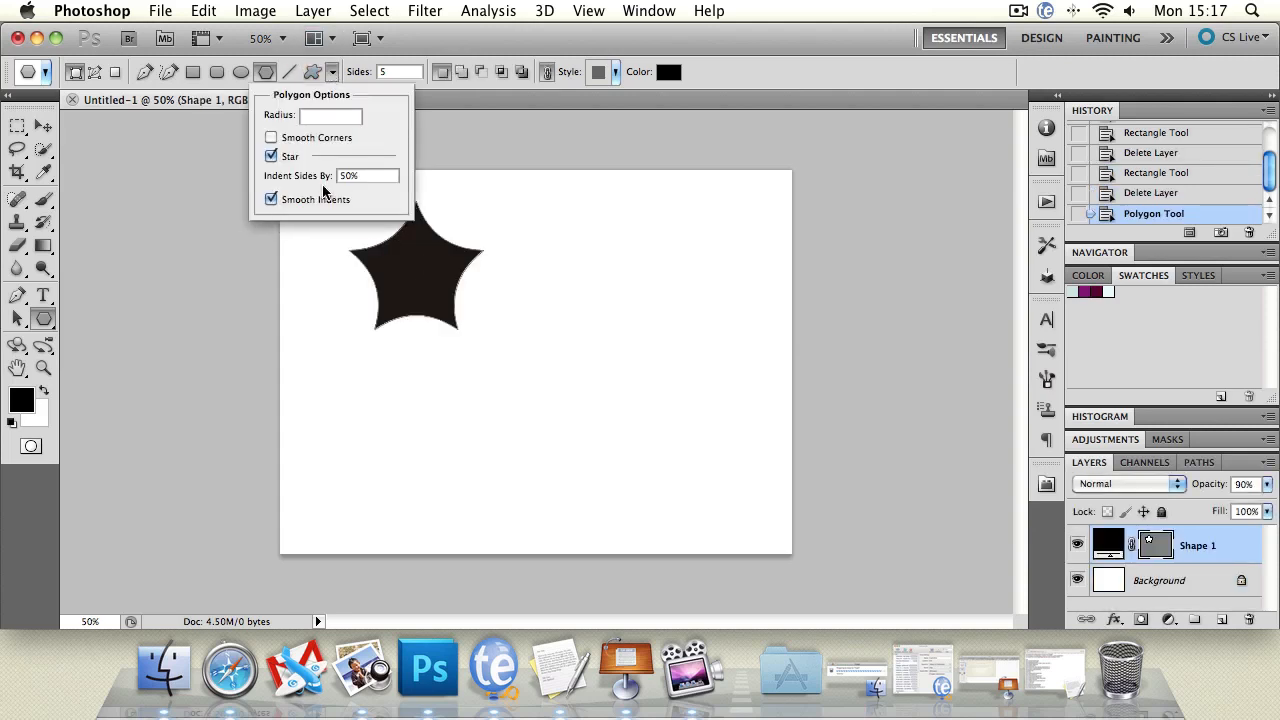
left_click(349, 176)
left_click(270, 200)
left_click_drag(617, 286, 617, 192)
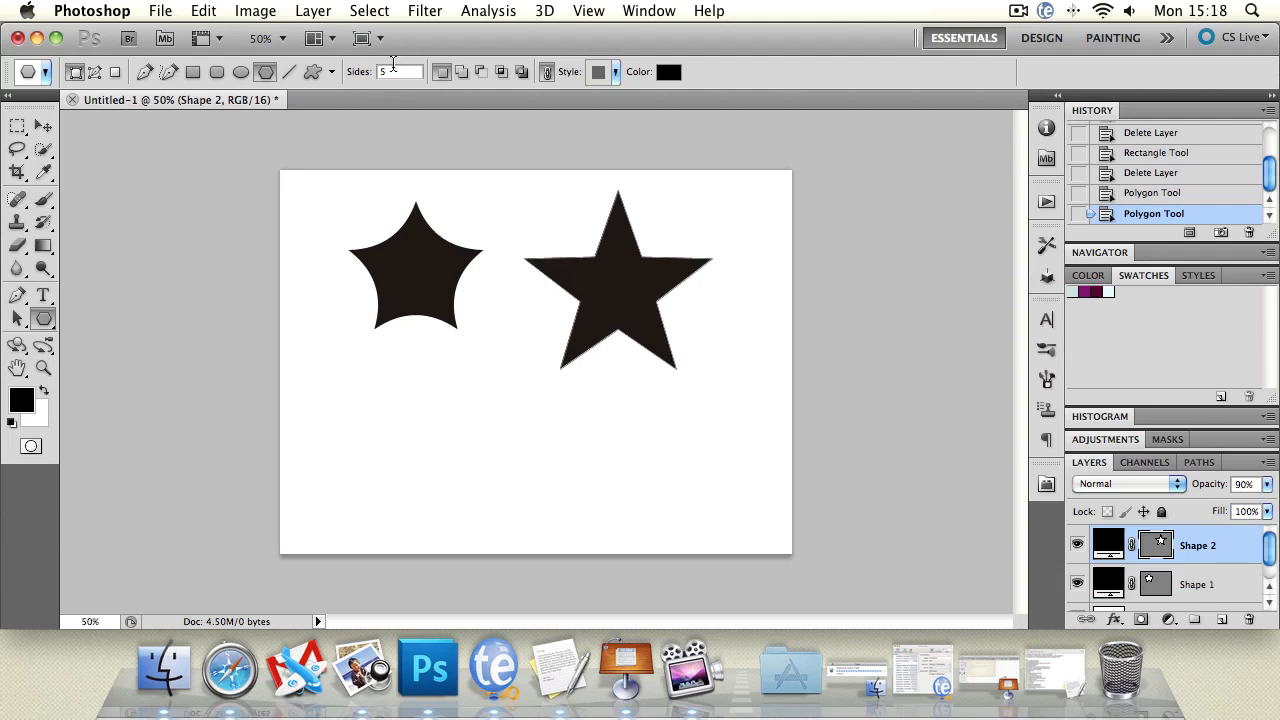
Step: Enable Smooth Corners in the Polygon options, draw a rounded test star below the two stars, and undo it
left_click(332, 71)
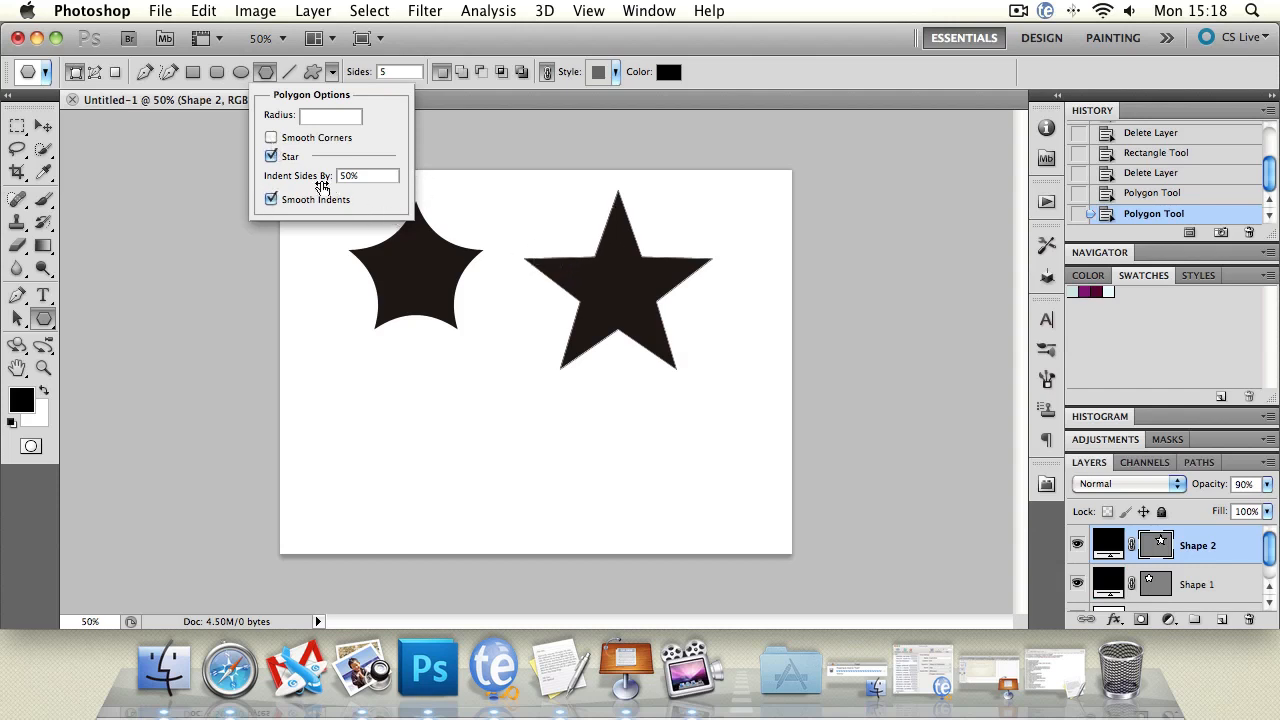
left_click(271, 139)
left_click(503, 428)
left_click_drag(500, 425, 555, 512)
key("super+z")
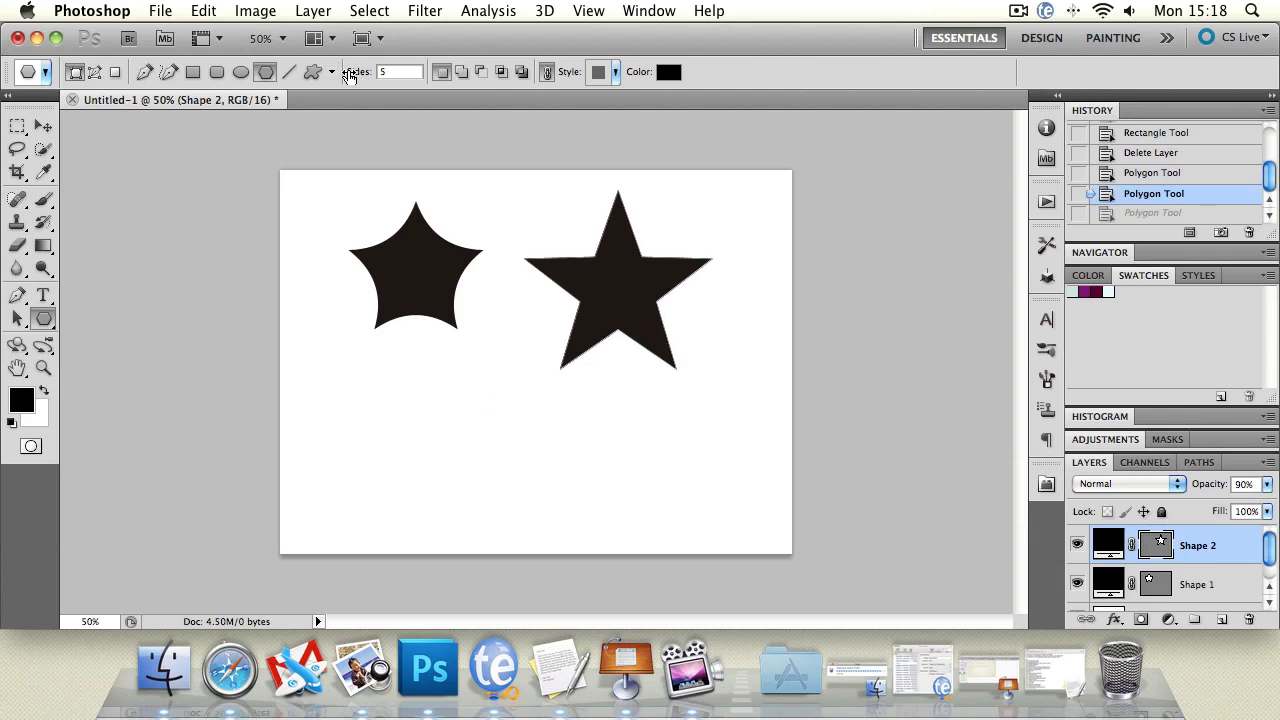
Step: Set the polygon radius to 30, place a test star and undo it, and reopen the Polygon options
left_click(332, 71)
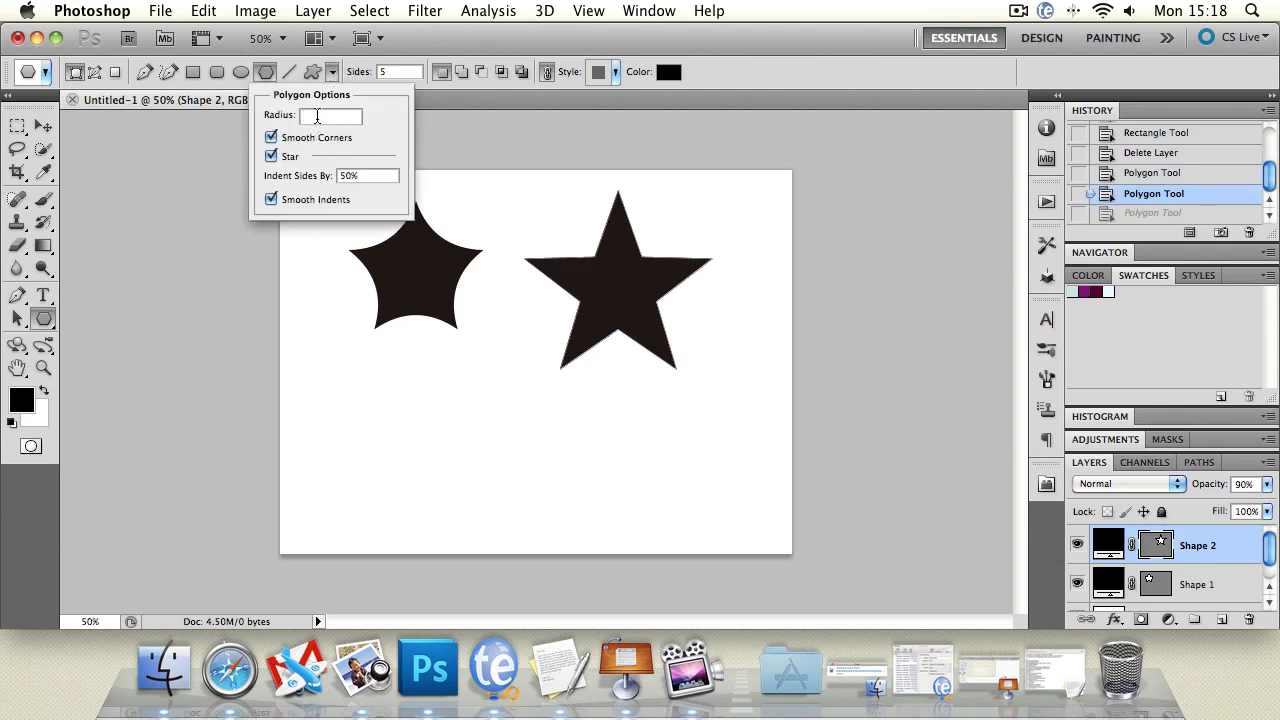
type("30")
key("Return")
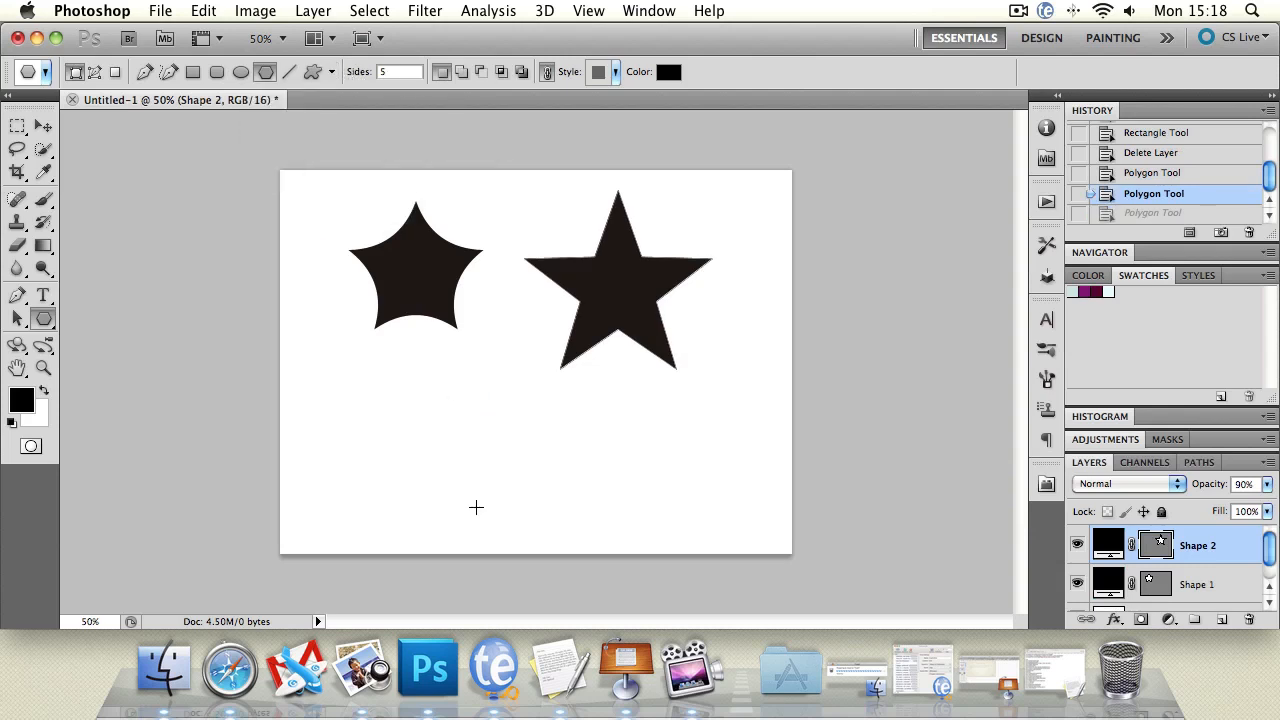
mouse_move(480, 398)
left_mouse_down()
mouse_move(506, 445)
mouse_move(490, 404)
left_mouse_up()
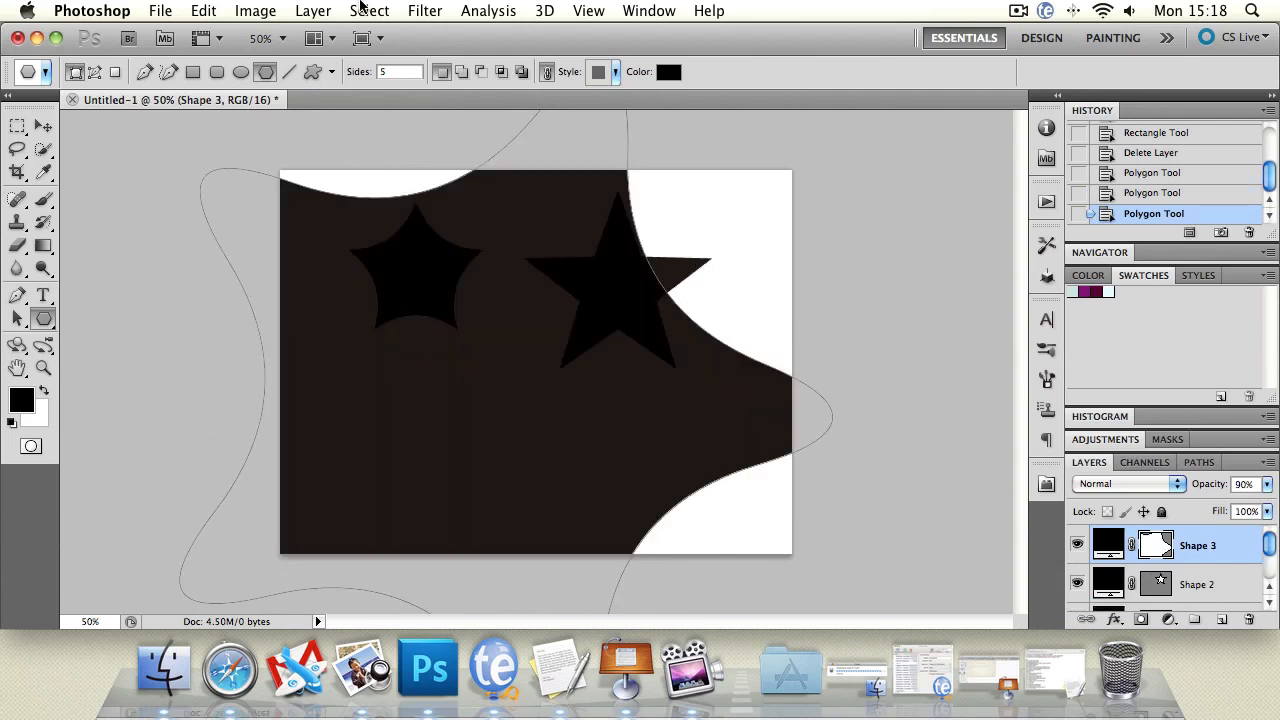
key("super+z")
left_click(332, 72)
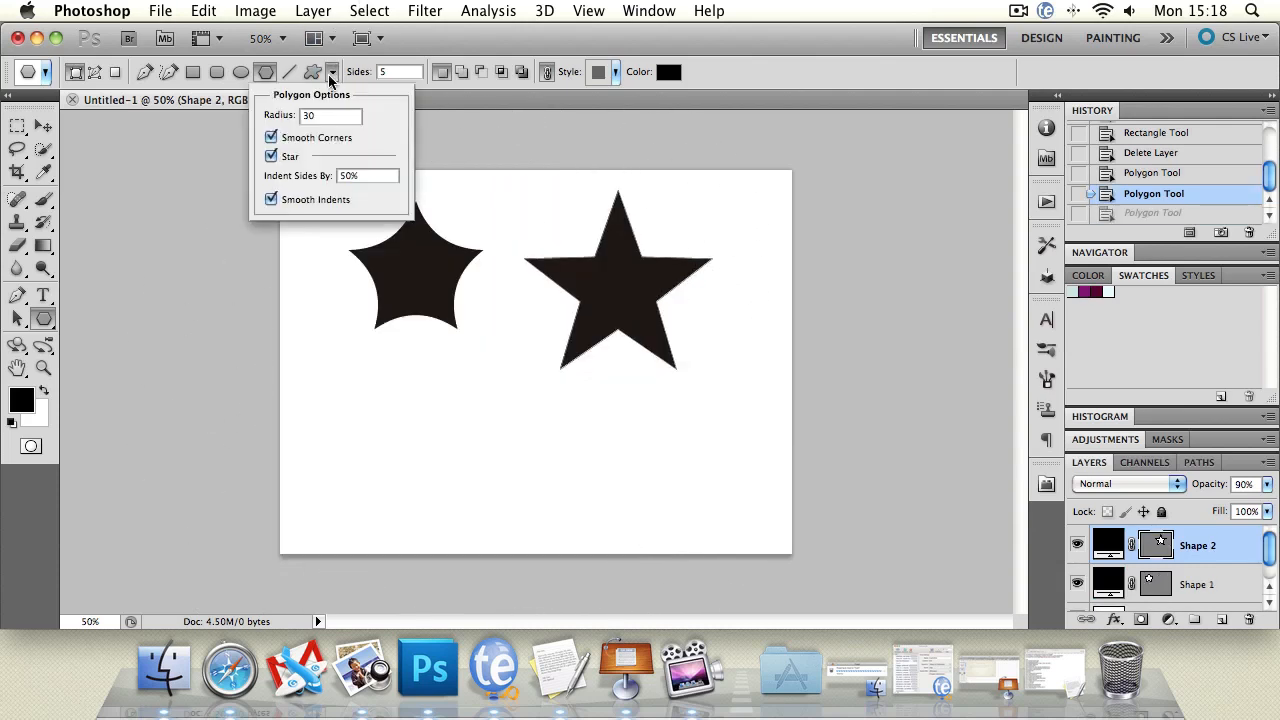
Step: Draw another test star below the two existing stars and undo it
left_click(333, 72)
left_click(333, 72)
left_click_drag(526, 450, 500, 400)
key("super+z")
Step: Delete both star shapes so the canvas is empty
key("v")
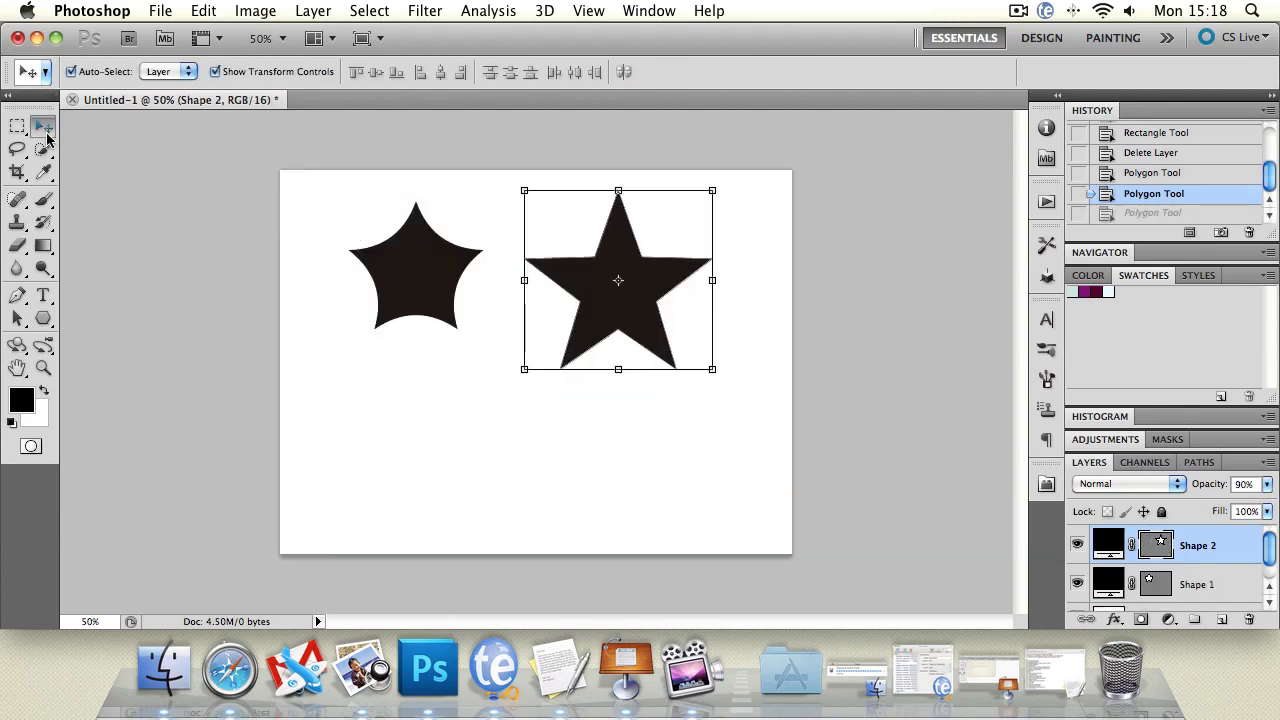
key("Delete")
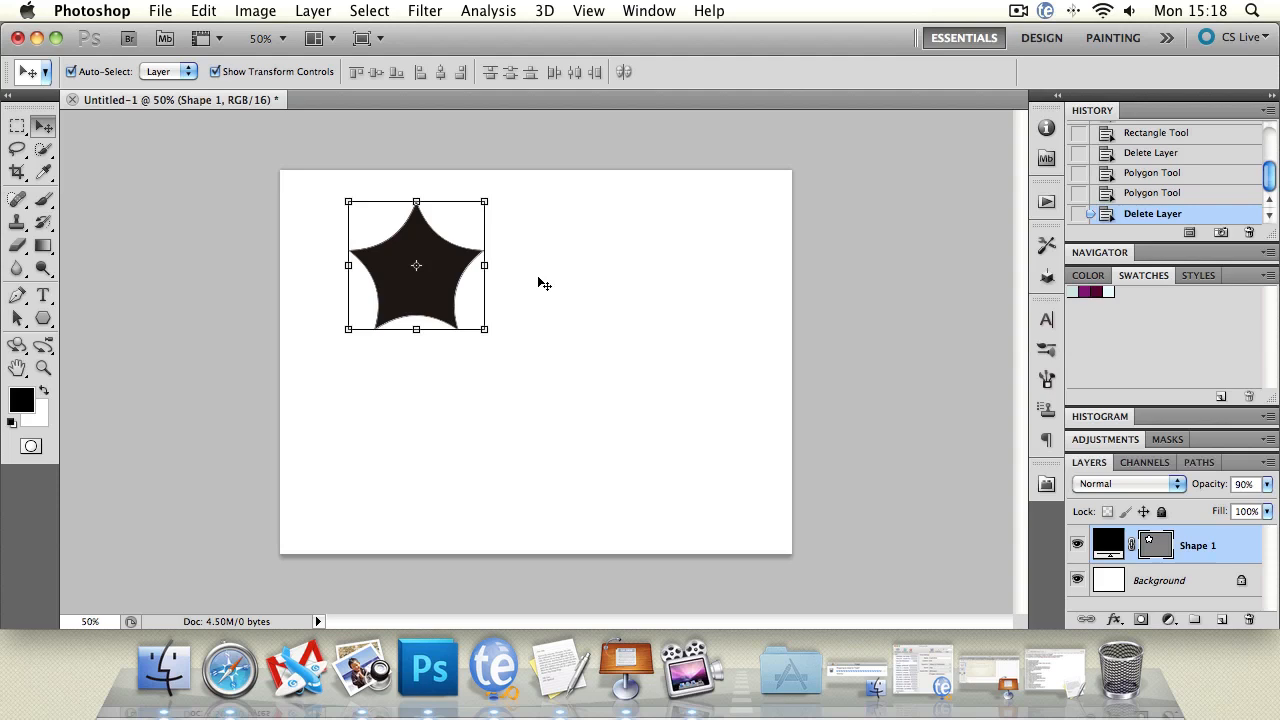
key("Delete")
Step: Draw a horizontal test line across the upper canvas with the Line tool at 10 px weight and undo it
left_click(42, 317)
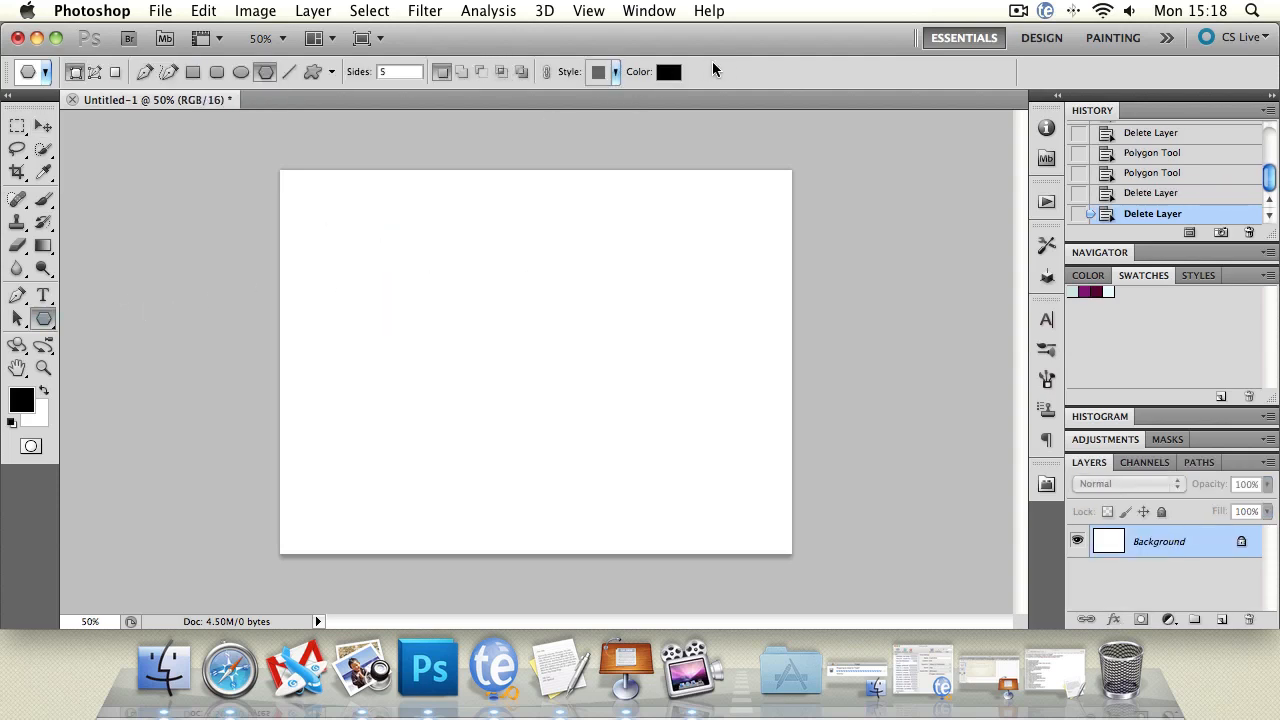
left_click(287, 74)
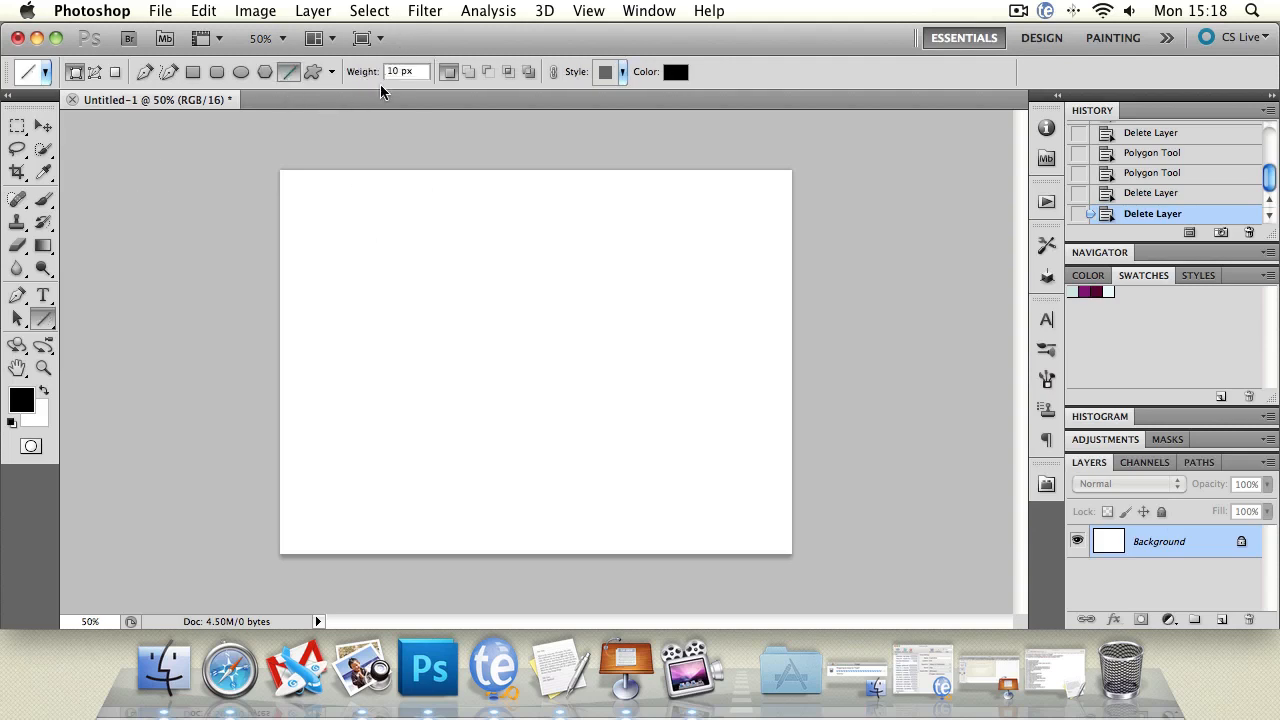
left_click_drag(379, 222, 732, 233)
key("ctrl+z")
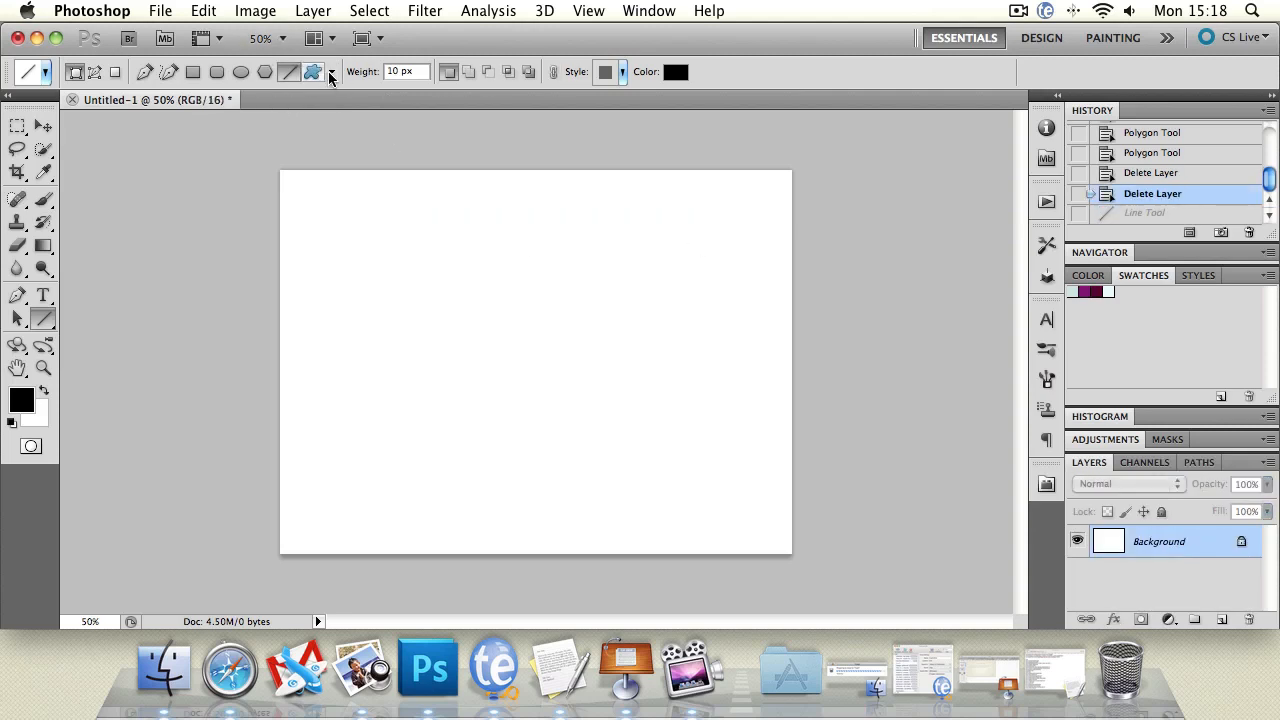
Step: Limit the Line tool's arrowheads to Start with 20% concavity and draw a horizontal arrow in the middle of the canvas
left_click(331, 73)
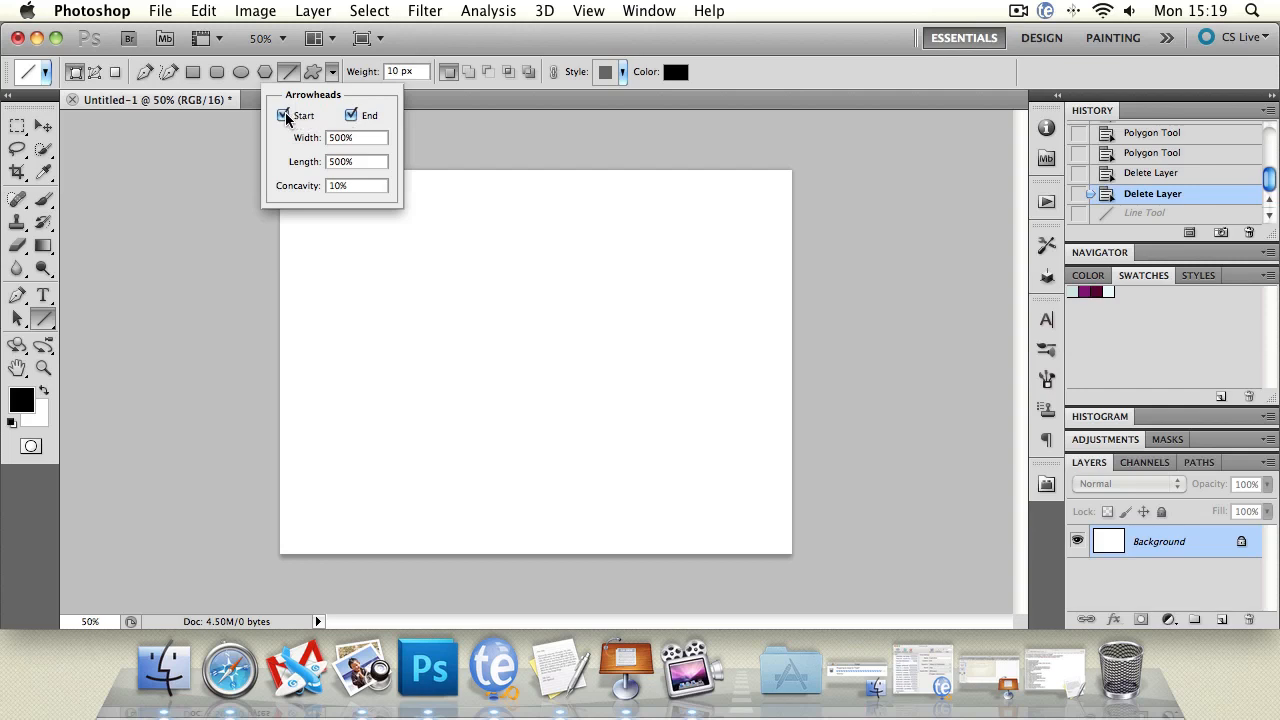
left_click(351, 115)
left_click_drag(423, 303, 450, 375)
key("super+z")
left_click(332, 71)
left_click_drag(487, 340, 678, 341)
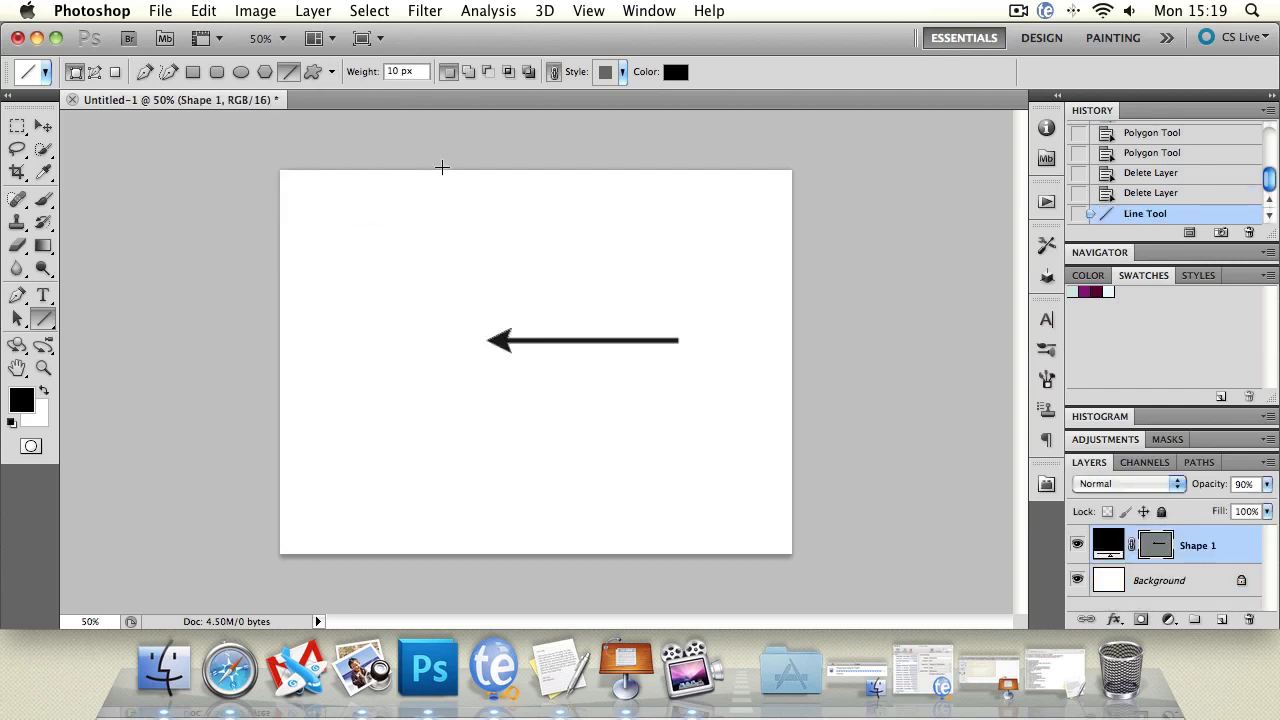
Step: Set the line weight to 56 px, draw a large arrow above the small one, and clear all arrows from the canvas
left_click(332, 71)
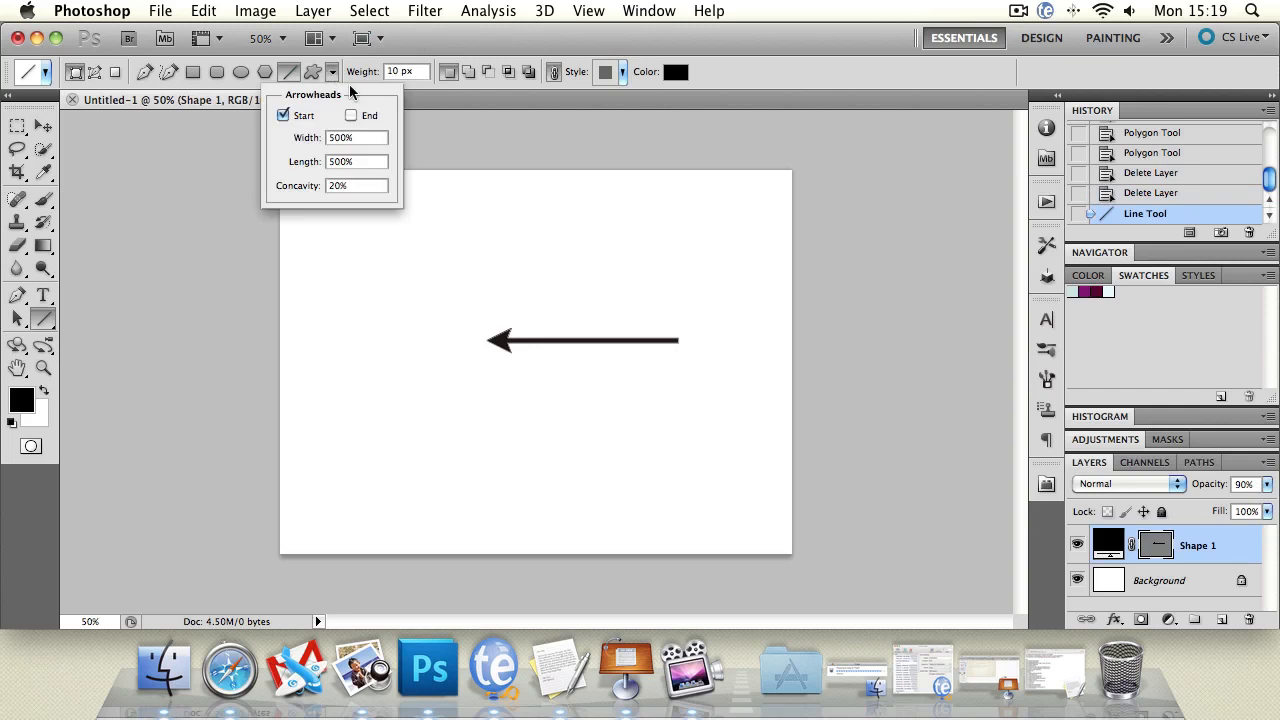
left_click(459, 120)
key("super+z")
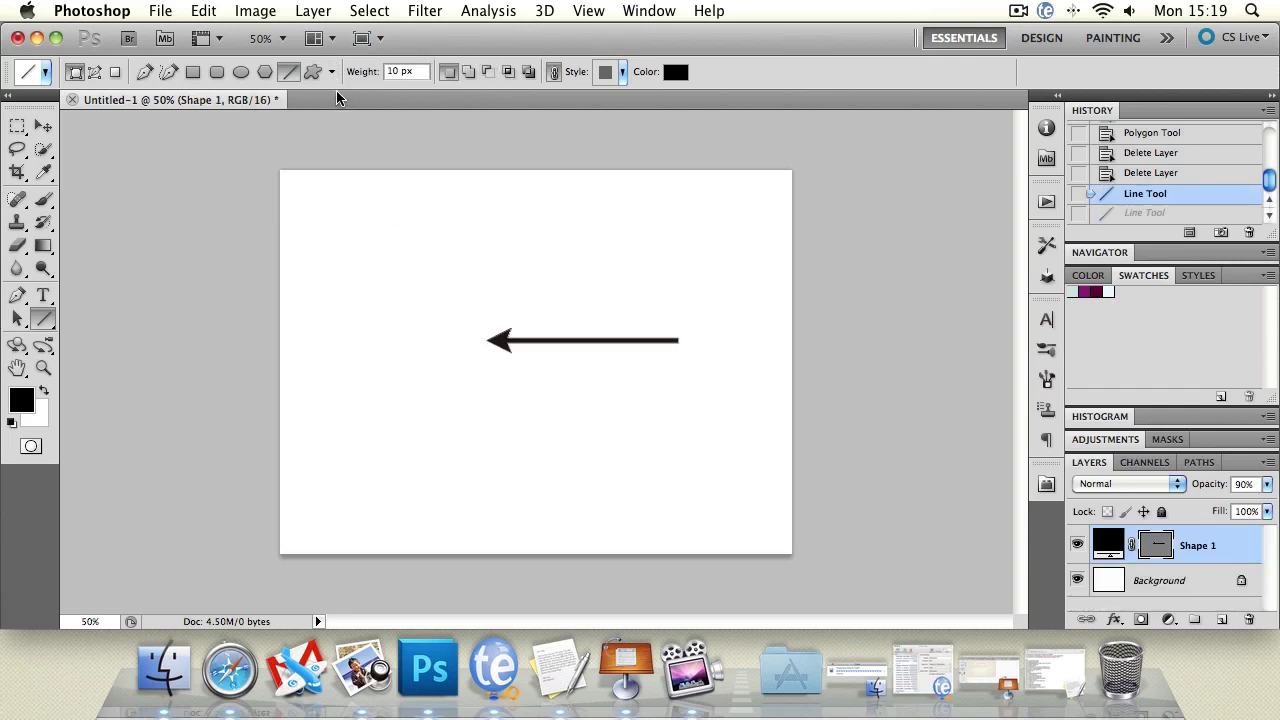
key("super+z")
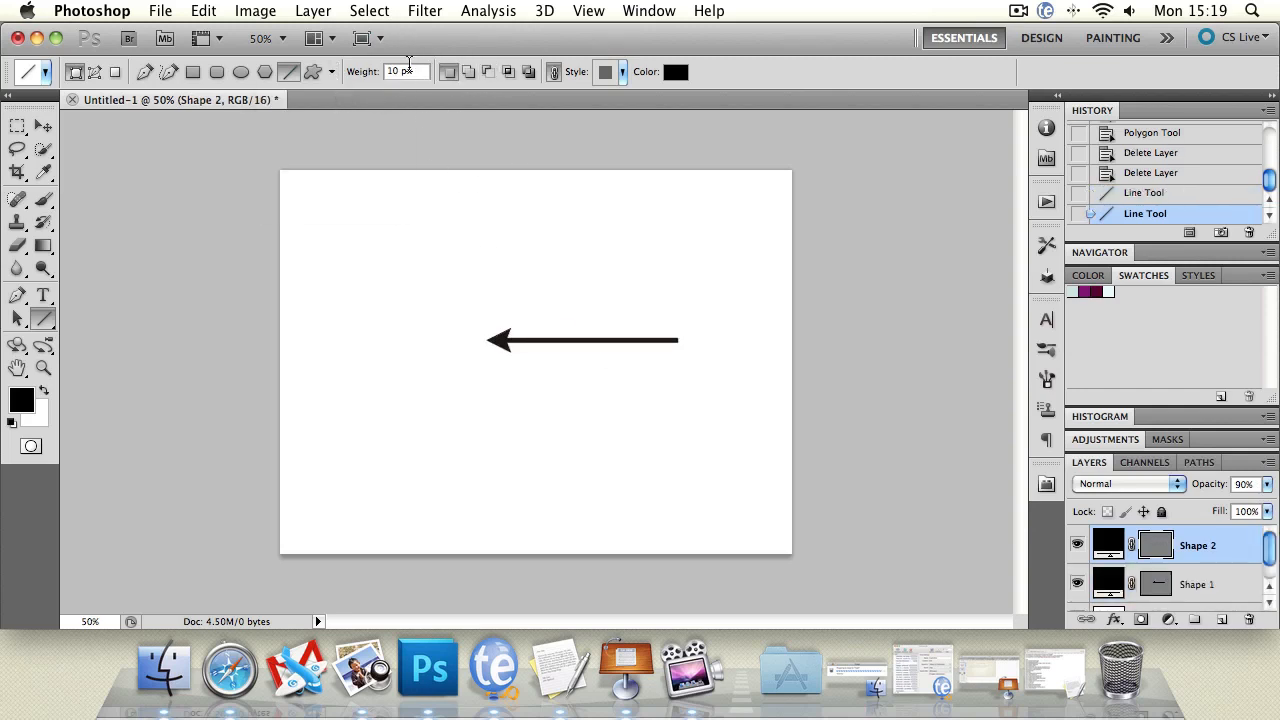
mouse_move(403, 71)
left_mouse_down()
mouse_move(381, 71)
mouse_move(412, 77)
left_mouse_up()
left_click_drag(392, 263, 792, 262)
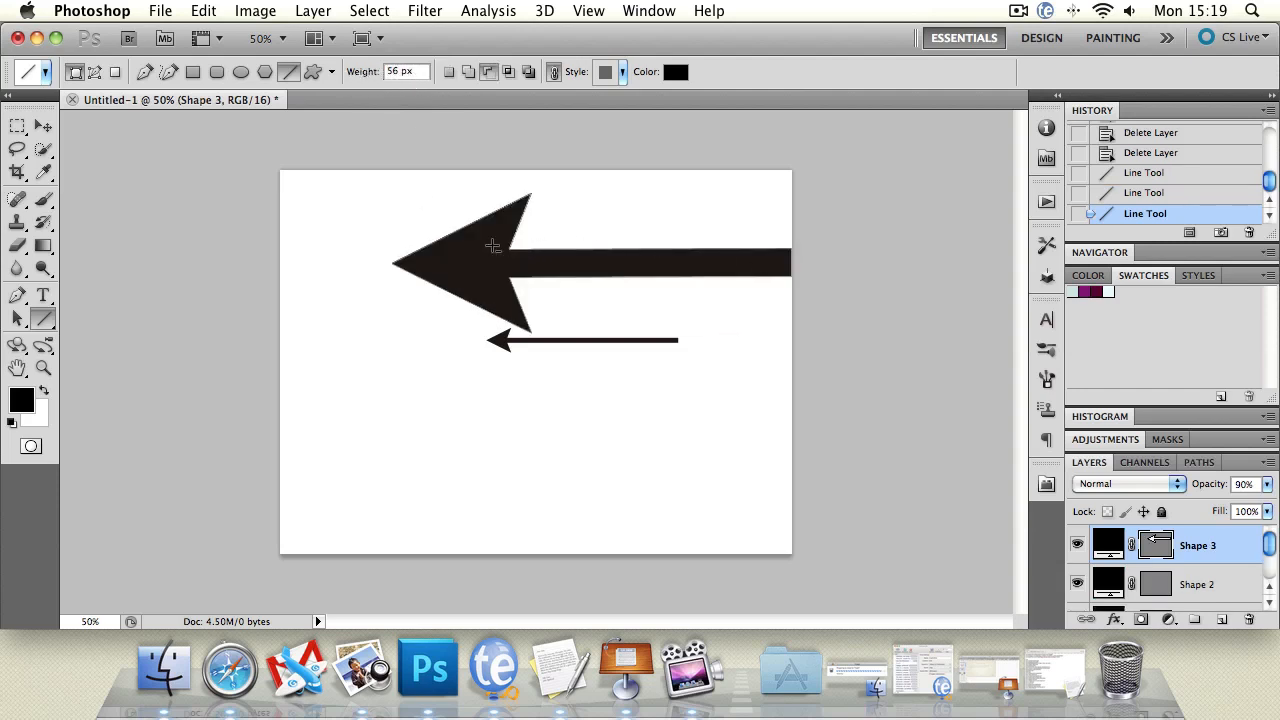
key("super+z")
key("super+alt+z")
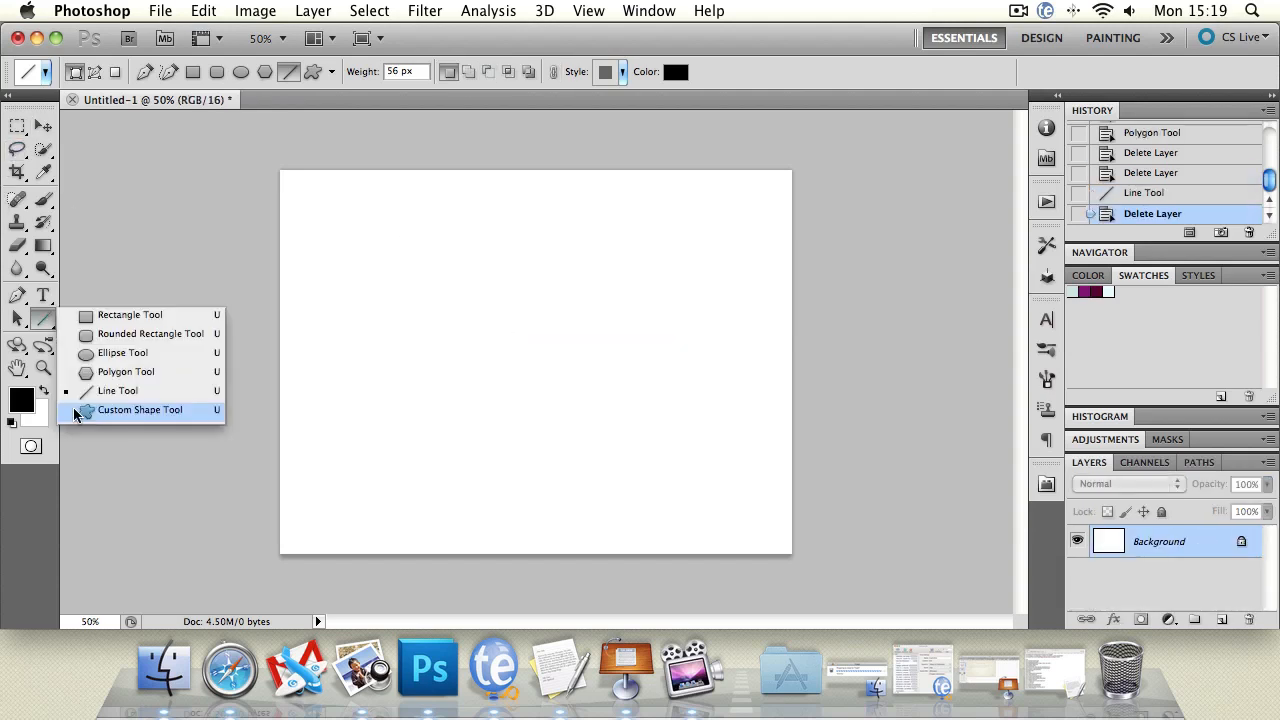
Step: Pick the pushpin from the Custom Shape library, draw it on the canvas, and place it in the upper middle
left_click(75, 409)
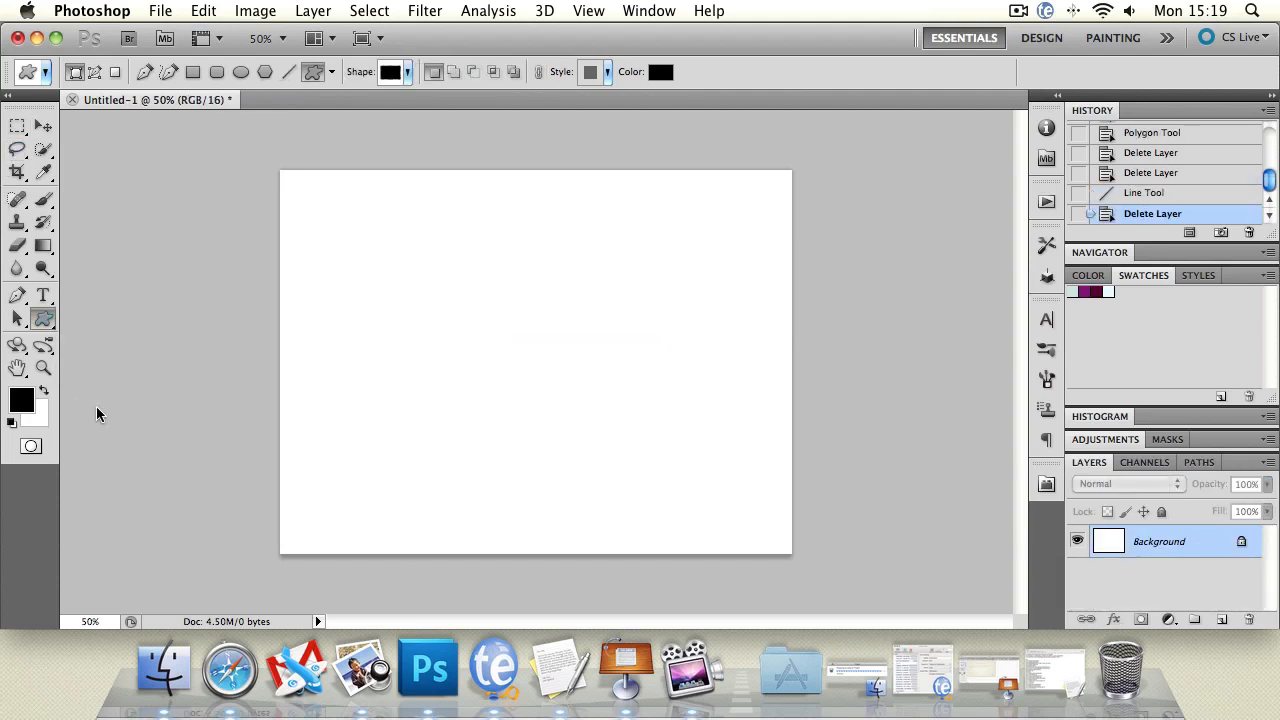
left_click(409, 72)
left_click(446, 116)
left_click(409, 72)
left_click_drag(475, 189, 487, 116)
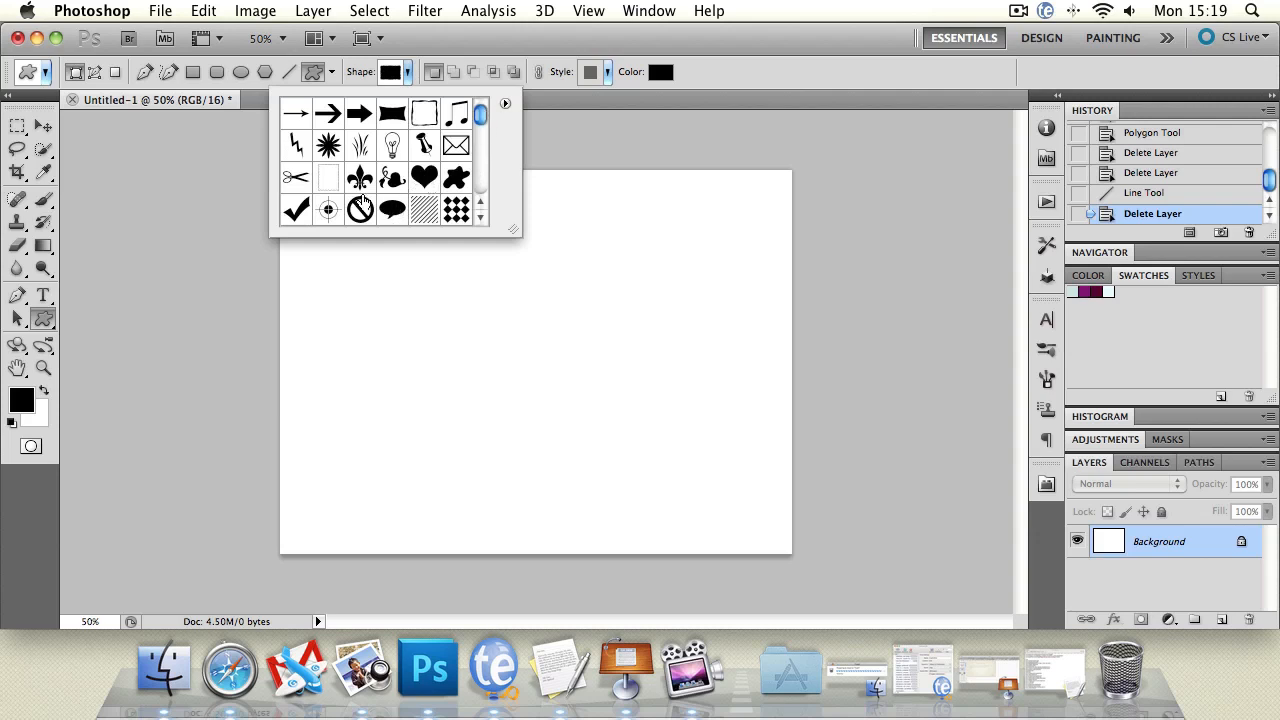
scroll(479, 118, "down", 1)
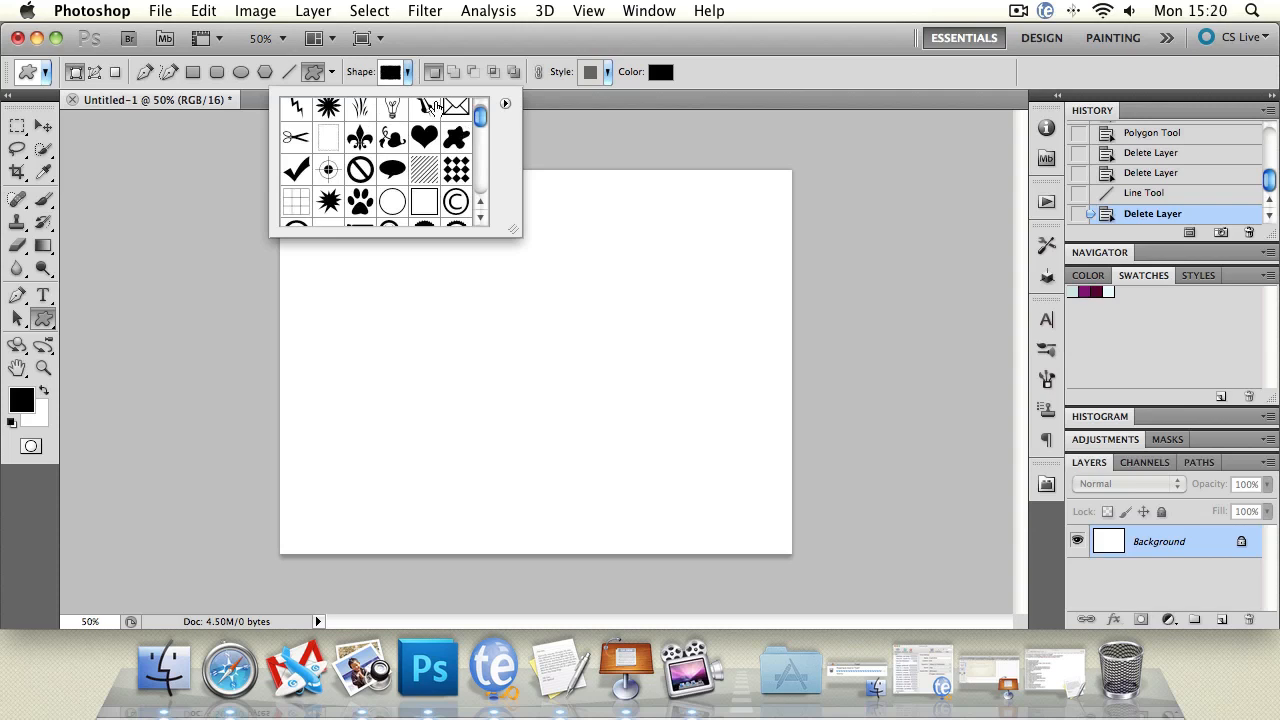
left_click(427, 109)
left_click_drag(554, 338, 484, 255)
left_click(43, 126)
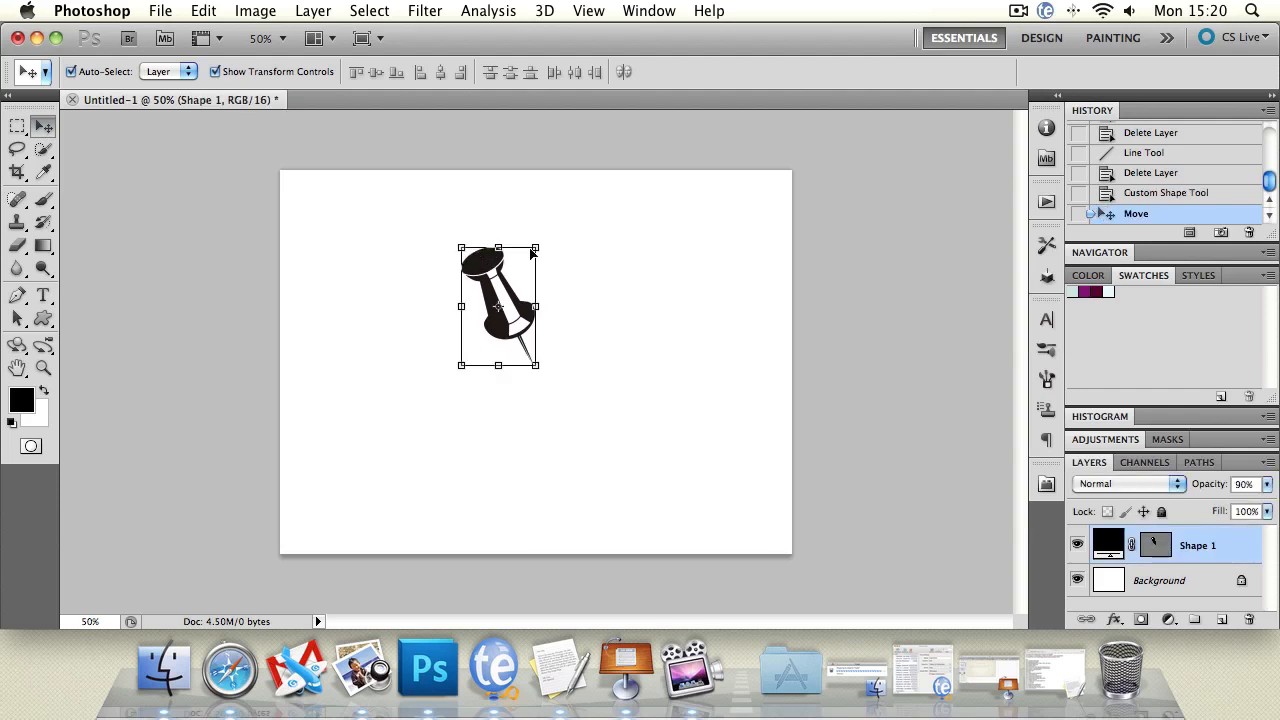
Step: Unlink and relink the pushpin's vector mask, and change its fill color to red ff0000
left_click(1131, 545)
left_click(1131, 545)
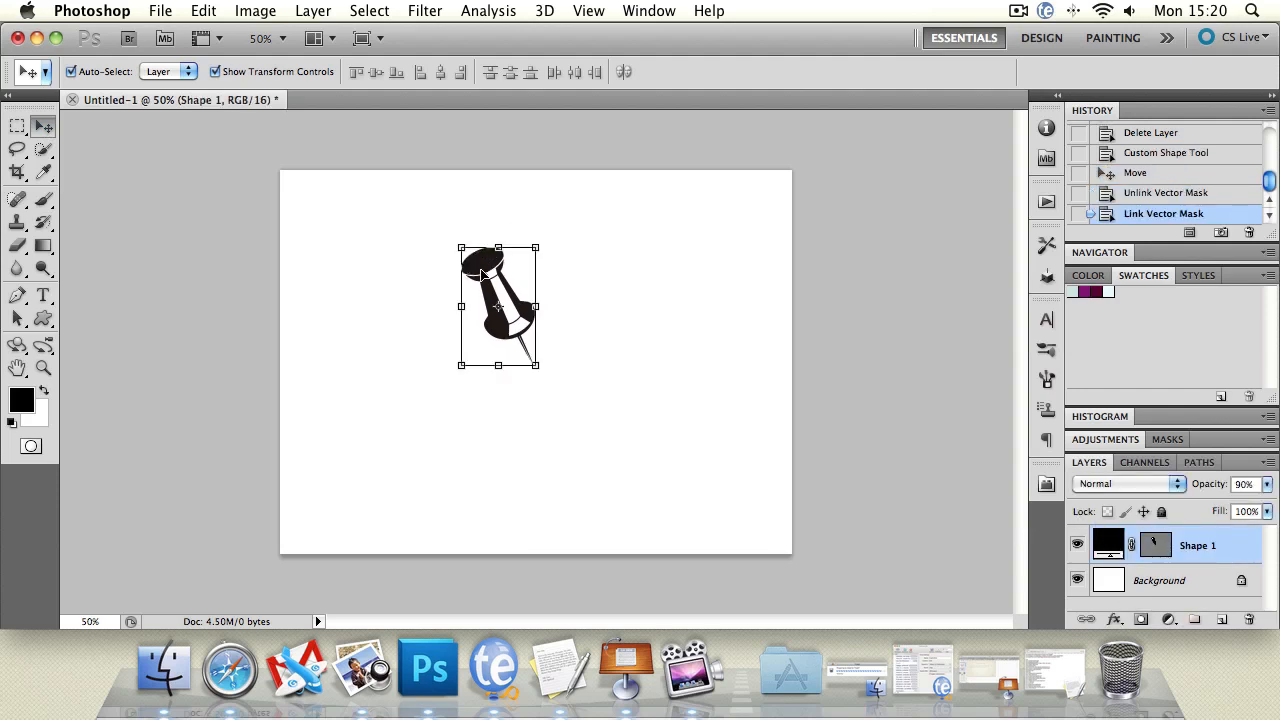
double_click(1107, 543)
left_click(622, 175)
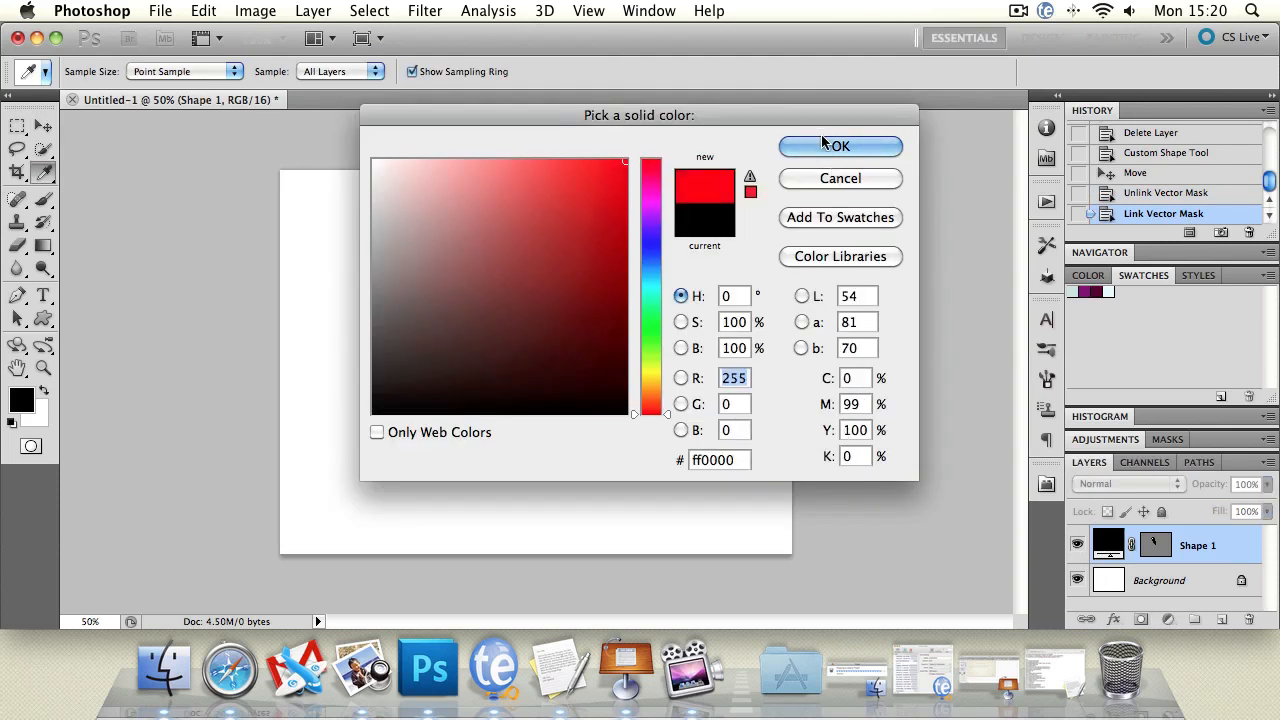
left_click(840, 147)
Step: Draw a large black rectangle over the canvas's lower-left area, partly overlapping the red pushpin
left_click(43, 318)
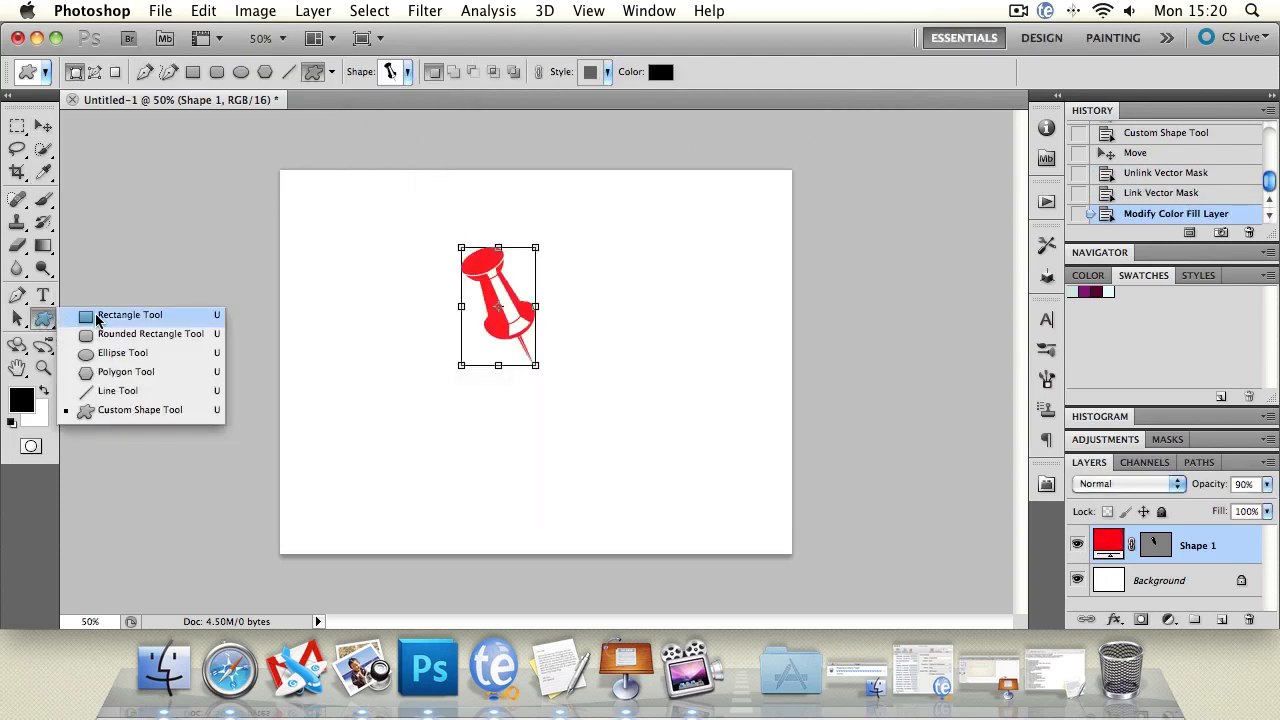
left_click(143, 318)
left_click_drag(270, 250, 487, 550)
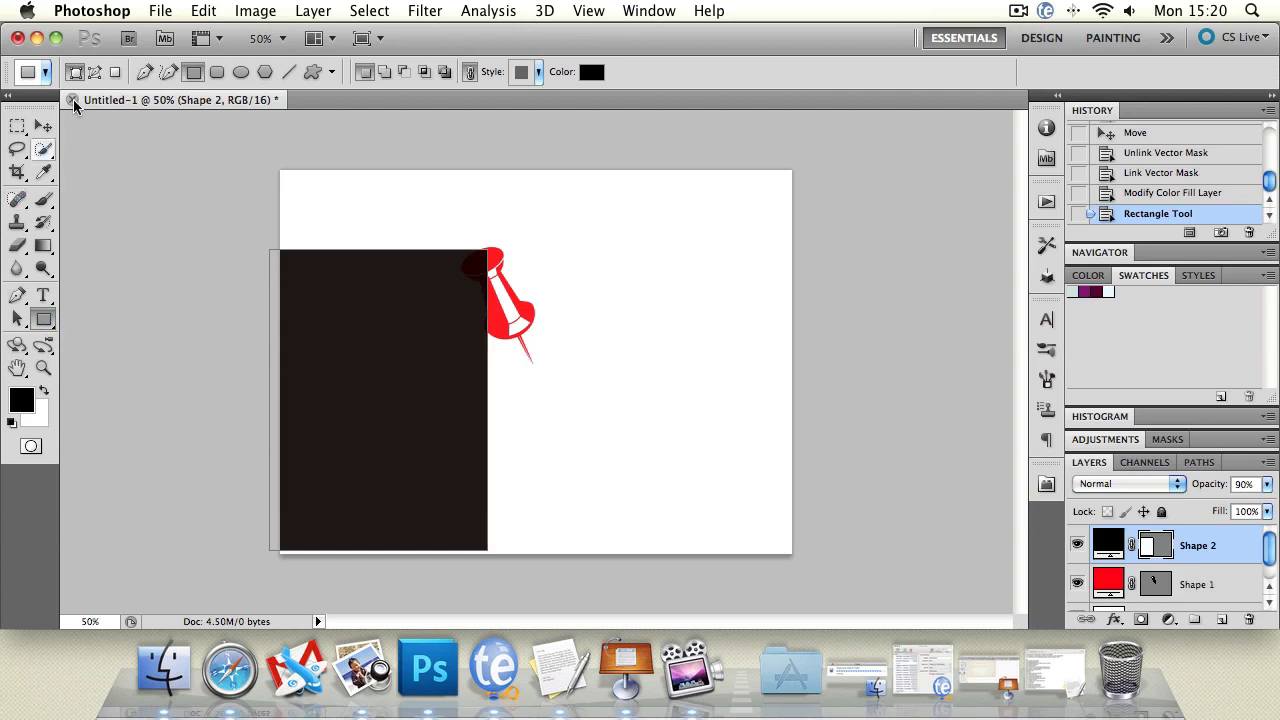
Step: Delete the red pushpin and move the black rectangle to the middle of the canvas
left_click(43, 126)
left_click_drag(517, 325, 706, 340)
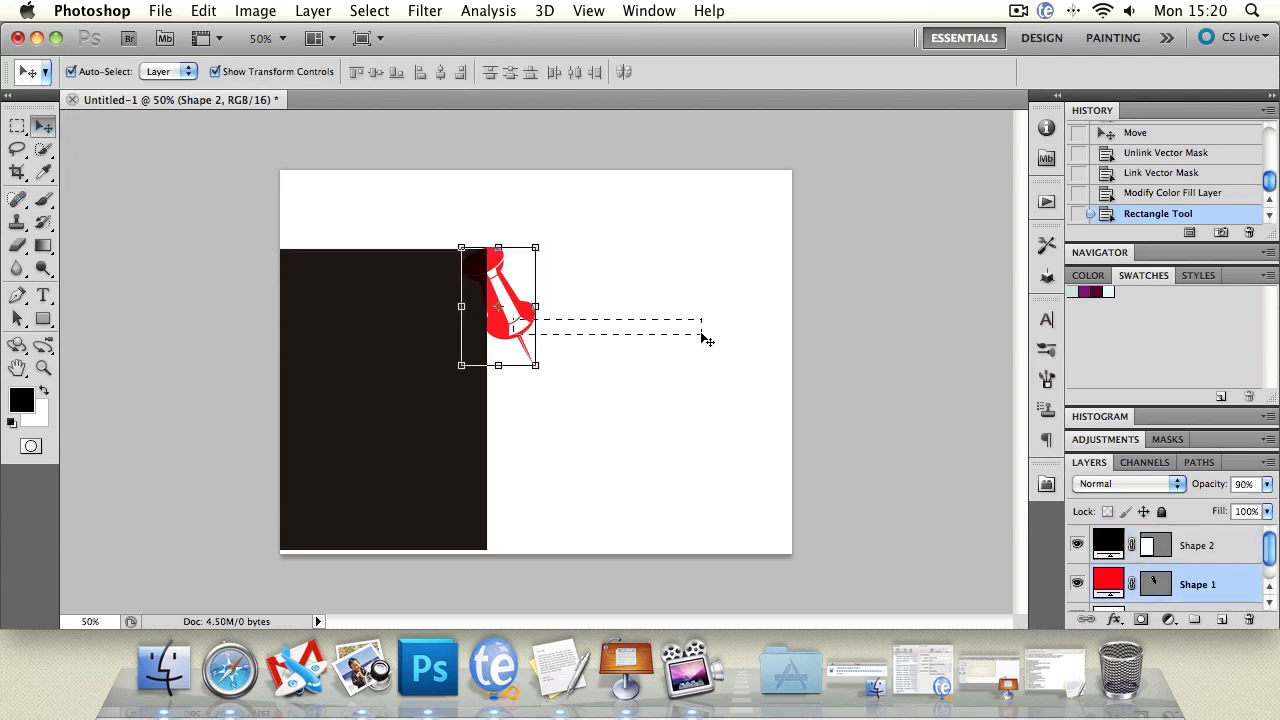
key("Delete")
left_click_drag(392, 346, 515, 323)
Step: Select the rectangle's path with the Path Selection tool
left_click_drag(43, 318, 100, 429)
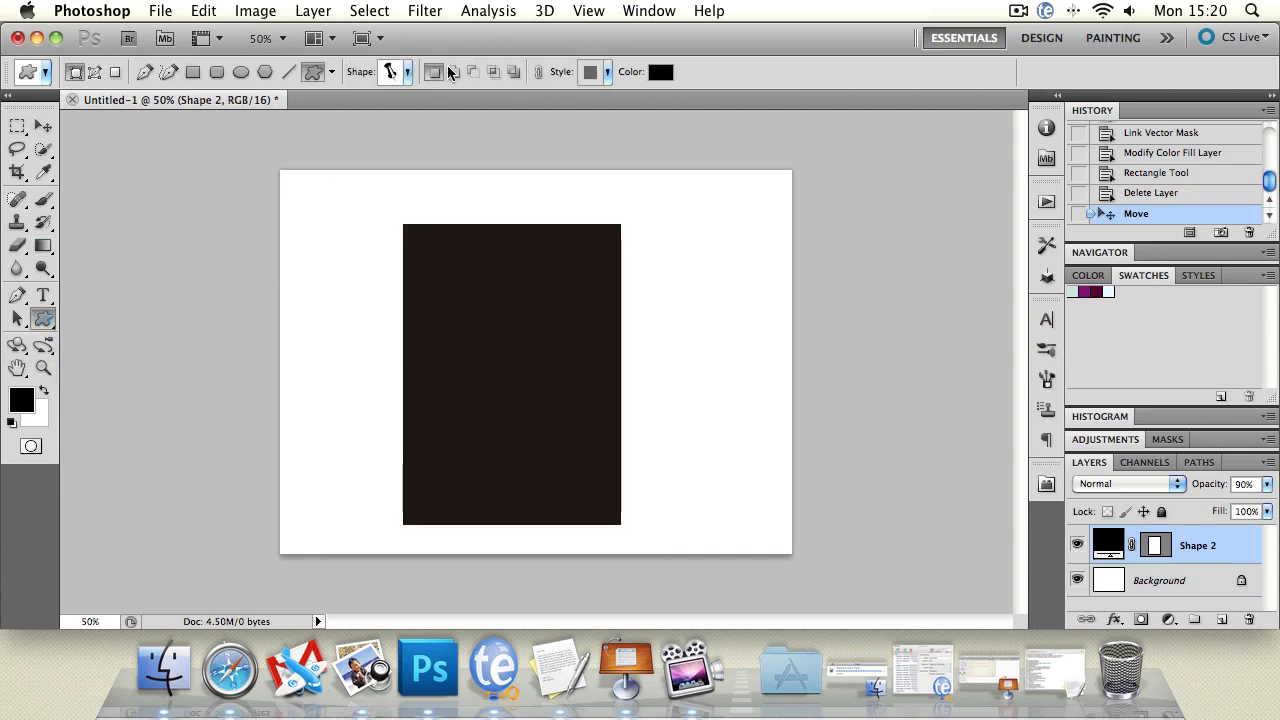
left_click(15, 320)
left_click(520, 335)
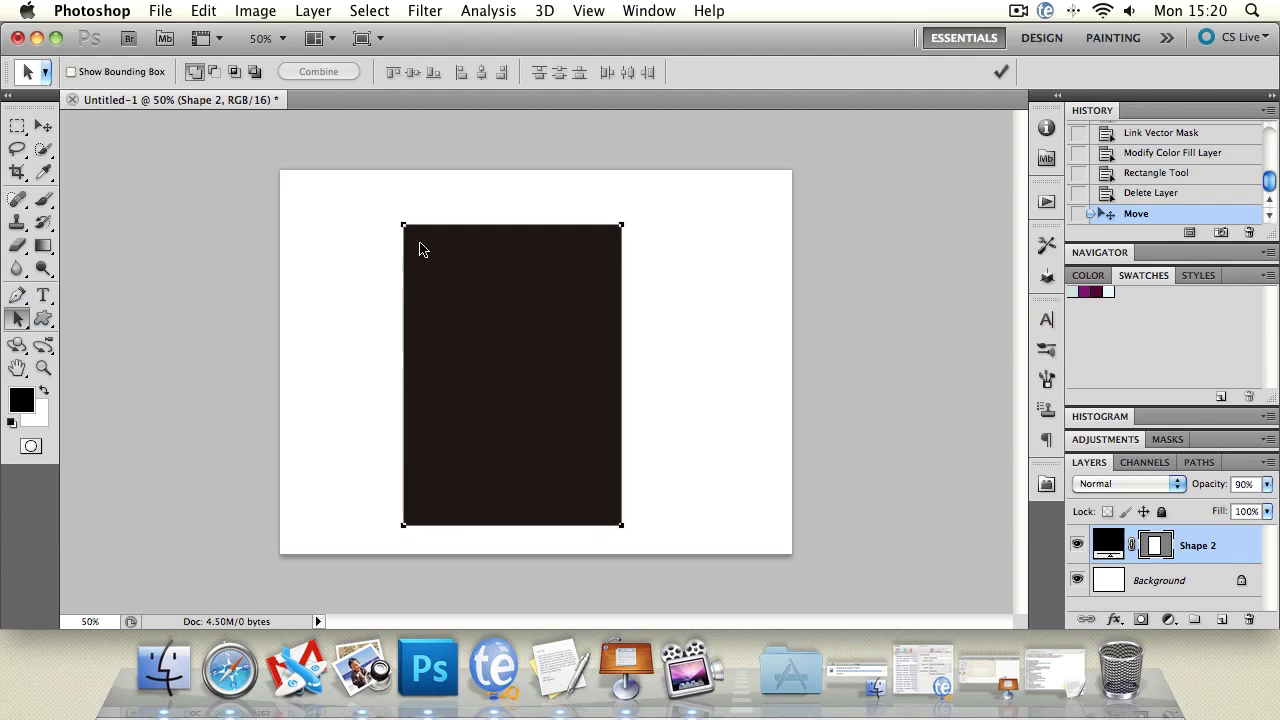
left_click(43, 125)
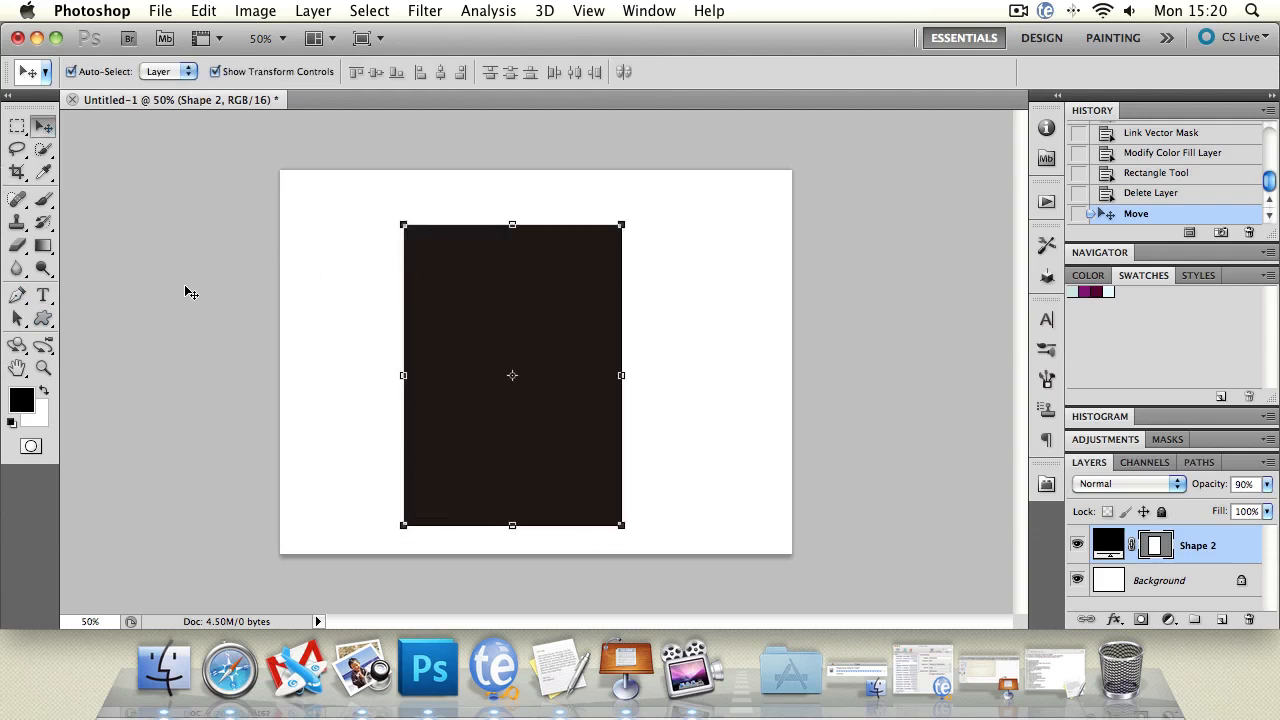
left_click(17, 318)
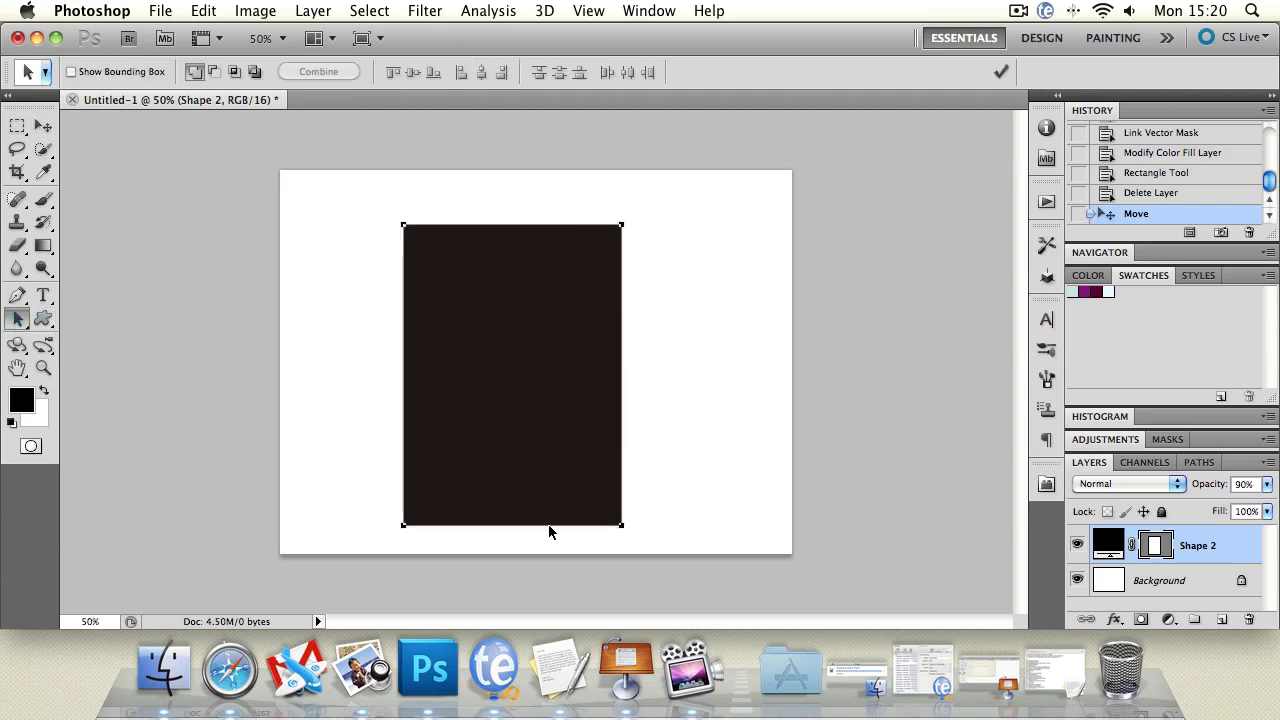
Step: Subtract a pushpin custom shape from the middle of the black rectangle, redrawing it once
key("u")
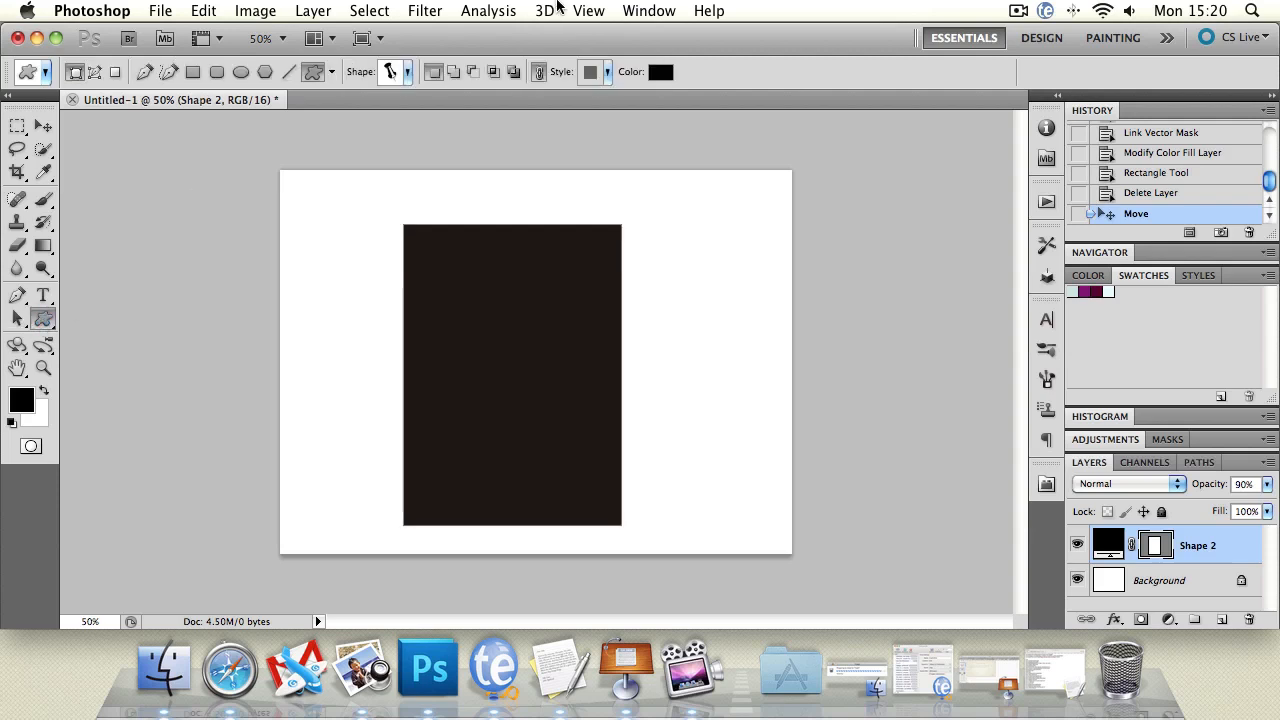
left_click(469, 76)
left_click_drag(506, 348, 586, 476)
key("ctrl+z")
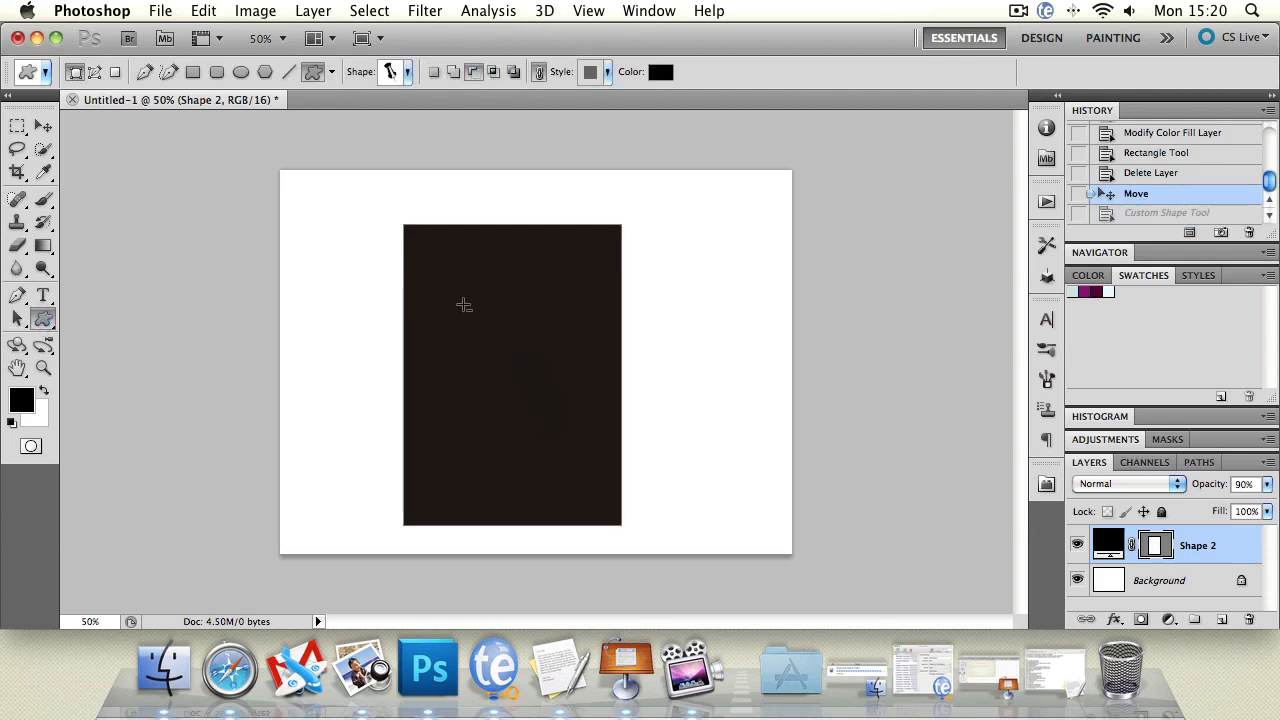
left_click_drag(465, 304, 560, 480)
Step: Shift the cut-out pushpin path within the rectangle and try the Intersect and Exclude path operations on it
left_click(17, 318)
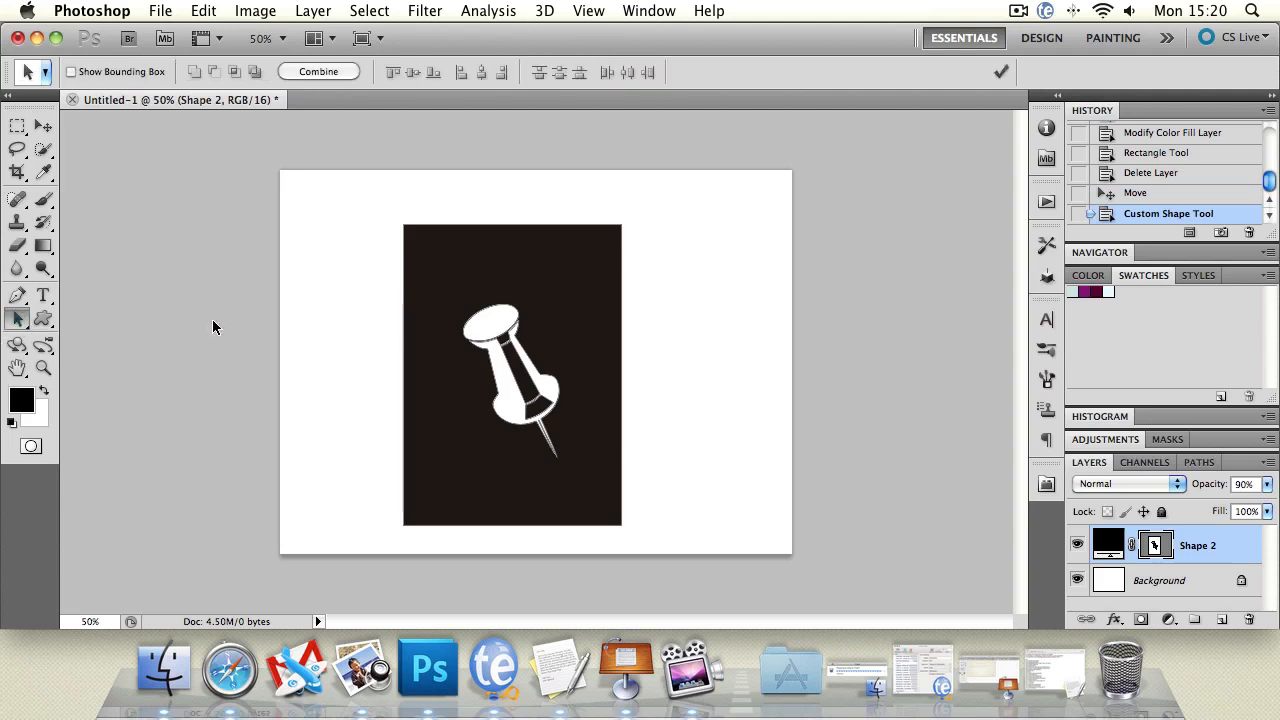
left_click(486, 325)
left_click_drag(486, 325, 495, 297)
key("super+z")
left_click(234, 71)
left_click(256, 71)
Step: Step back through the history to before the rectangle was drawn, and delete the red pushpin
key("super+alt+z")
key("super+alt+z")
key("super+alt+z")
key("super+alt+z")
key("super+alt+z")
key("super+alt+z")
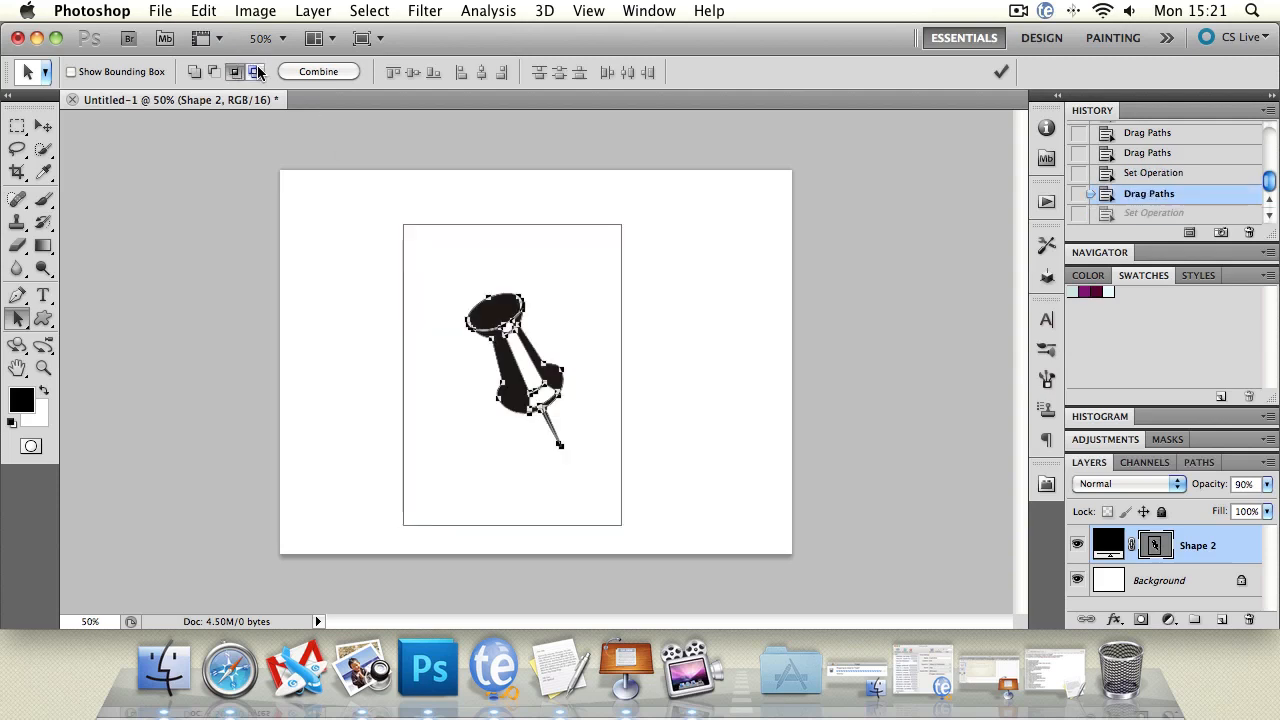
key("super+alt+z")
key("super+alt+z")
key("super+alt+z")
key("super+alt+z")
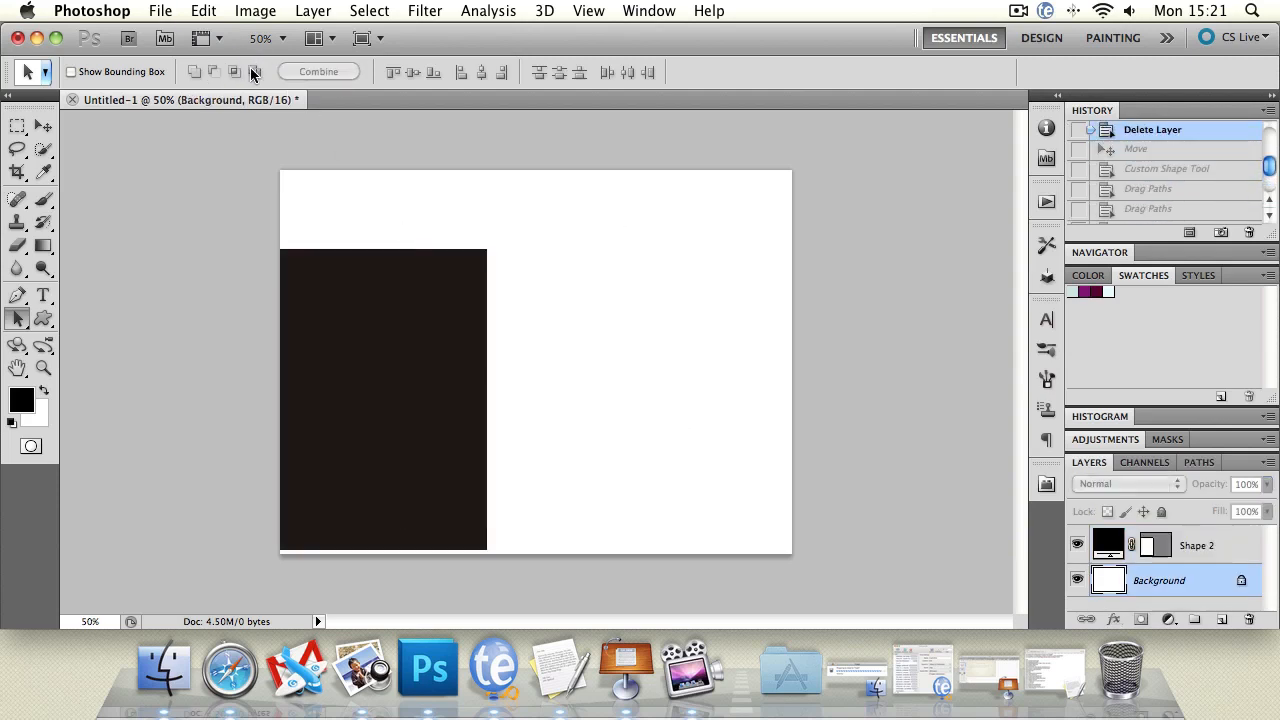
left_click(18, 124)
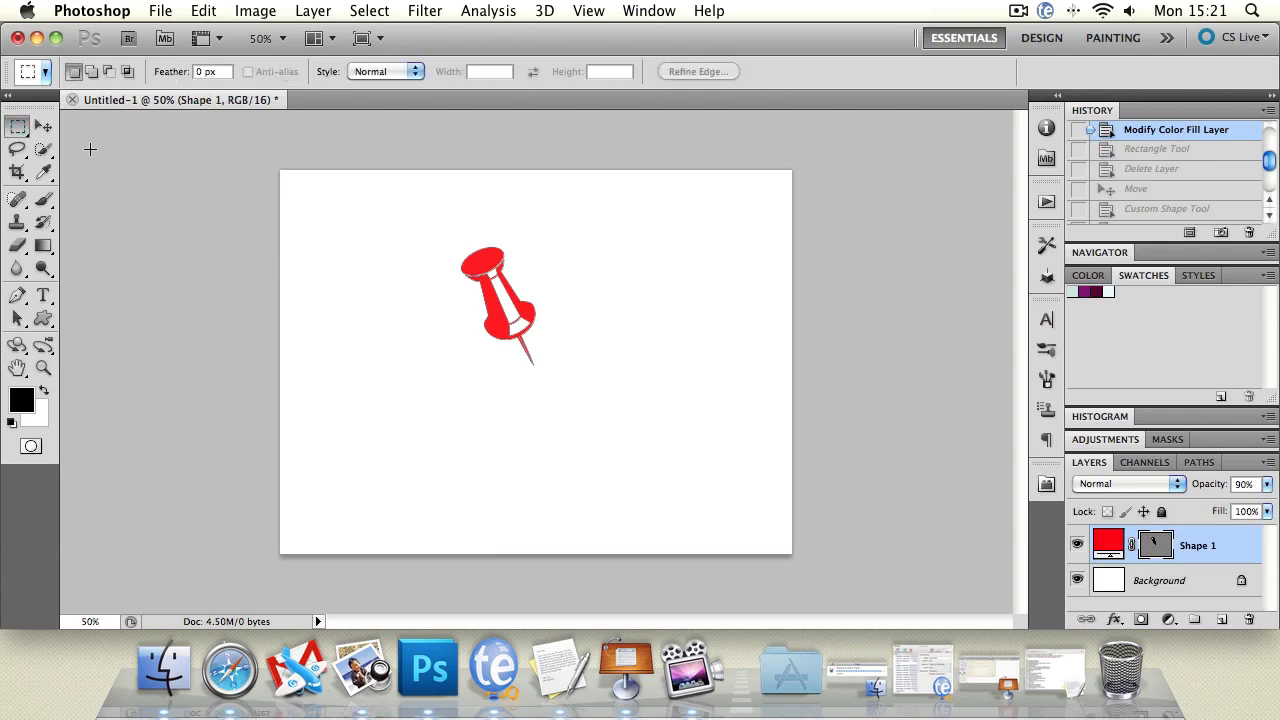
left_click(42, 126)
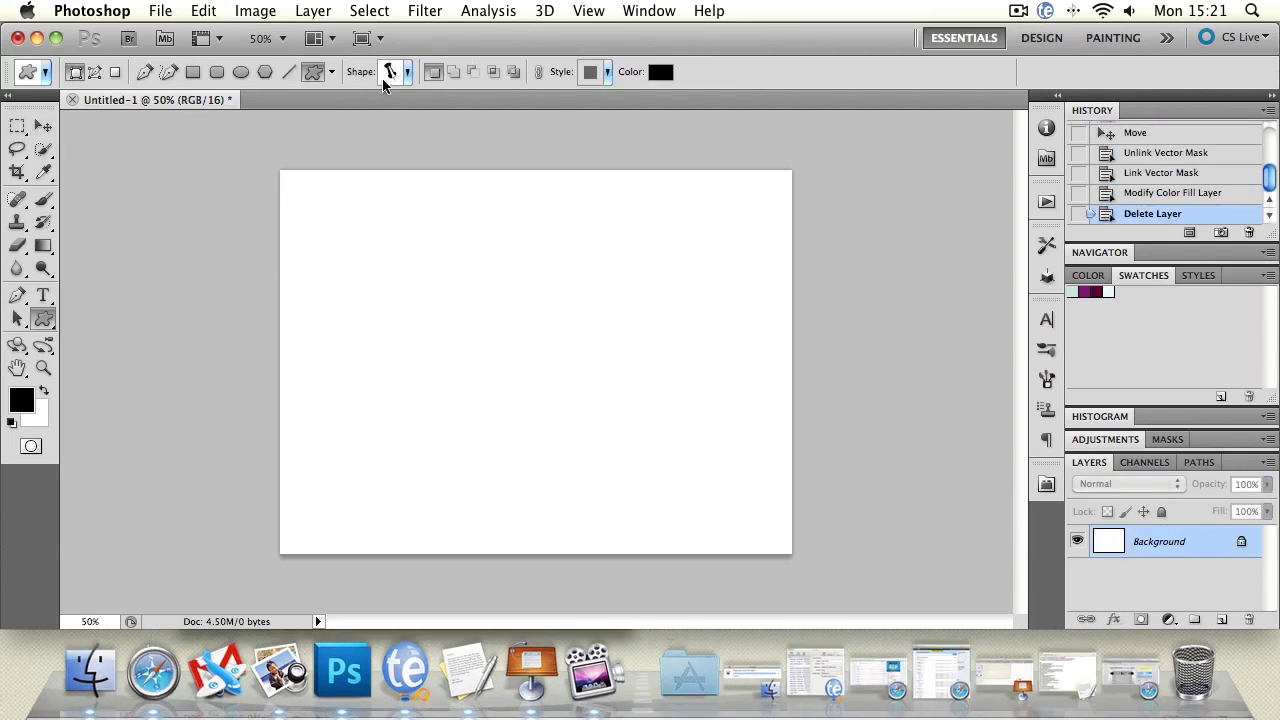
Step: Open the custom shape library, then switch to Safari and view GraphicRiver's 12 Grunge Frames page from its top
left_click(406, 73)
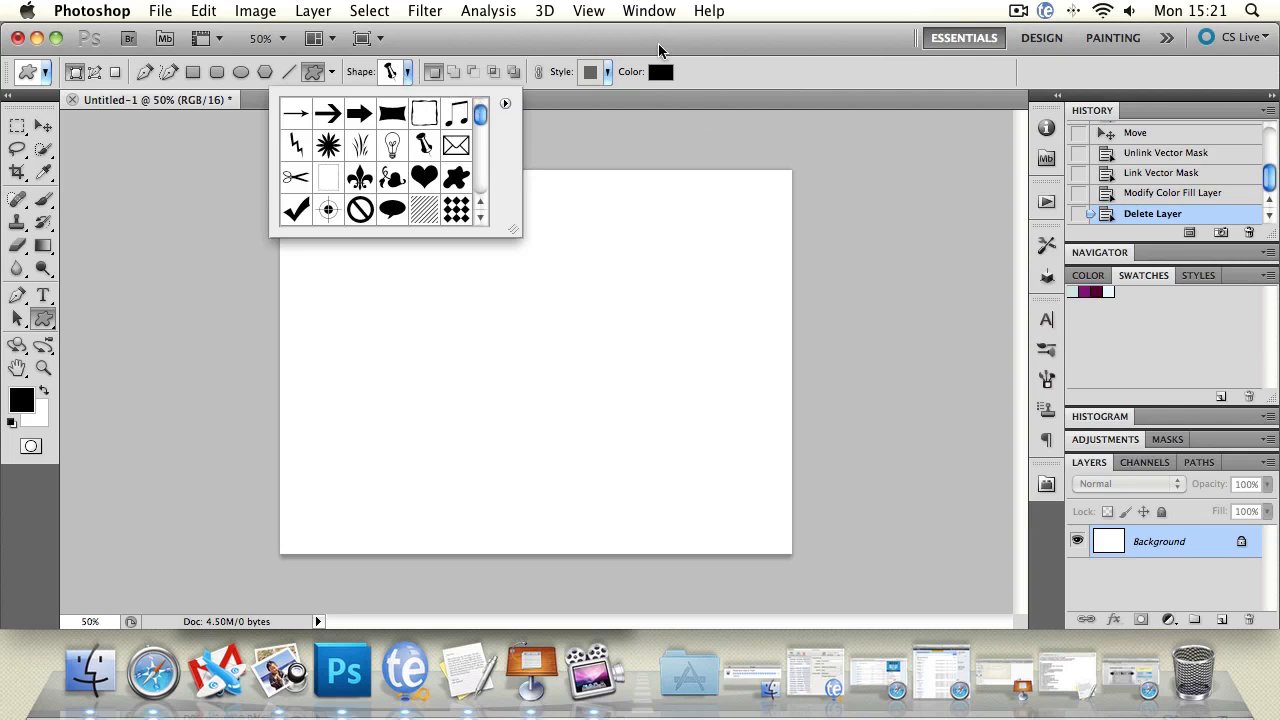
left_click(1140, 678)
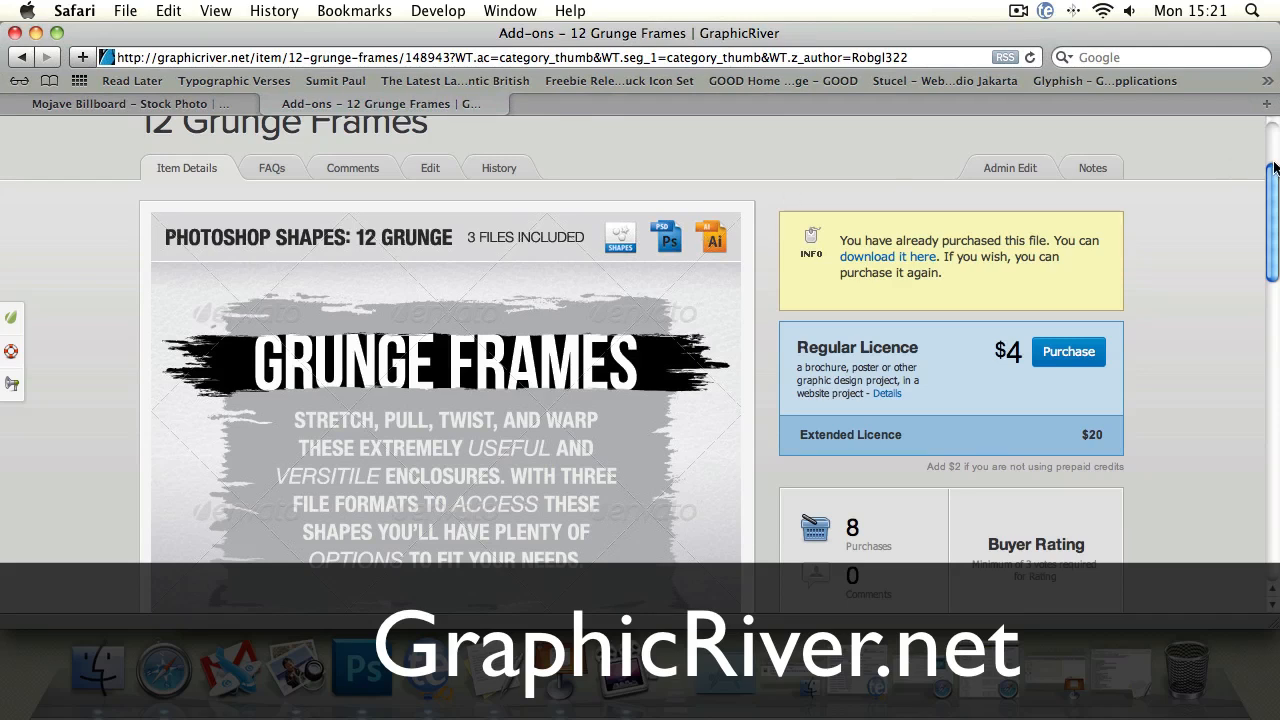
left_click_drag(1274, 170, 771, 149)
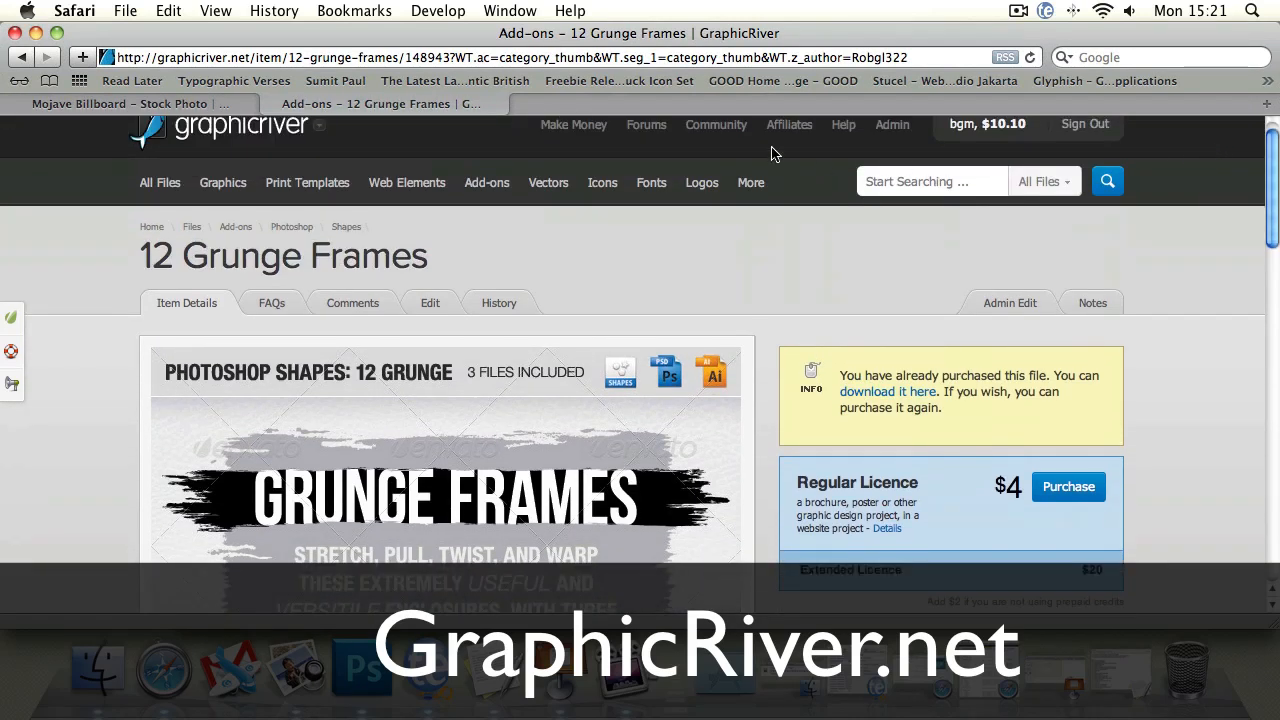
Step: Look further down the 12 Grunge Frames page, then put the browser windows away and return to Photoshop
mouse_move(320, 190)
left_click_drag(1274, 200, 1274, 264)
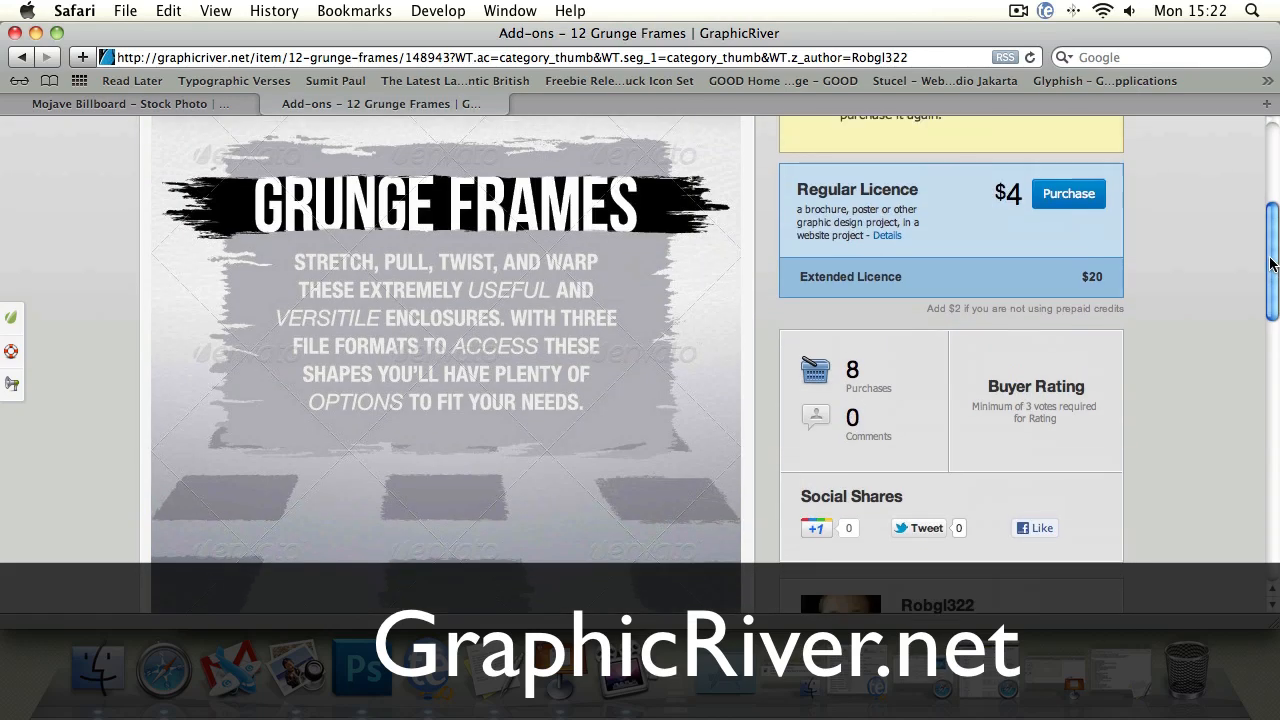
left_click(33, 35)
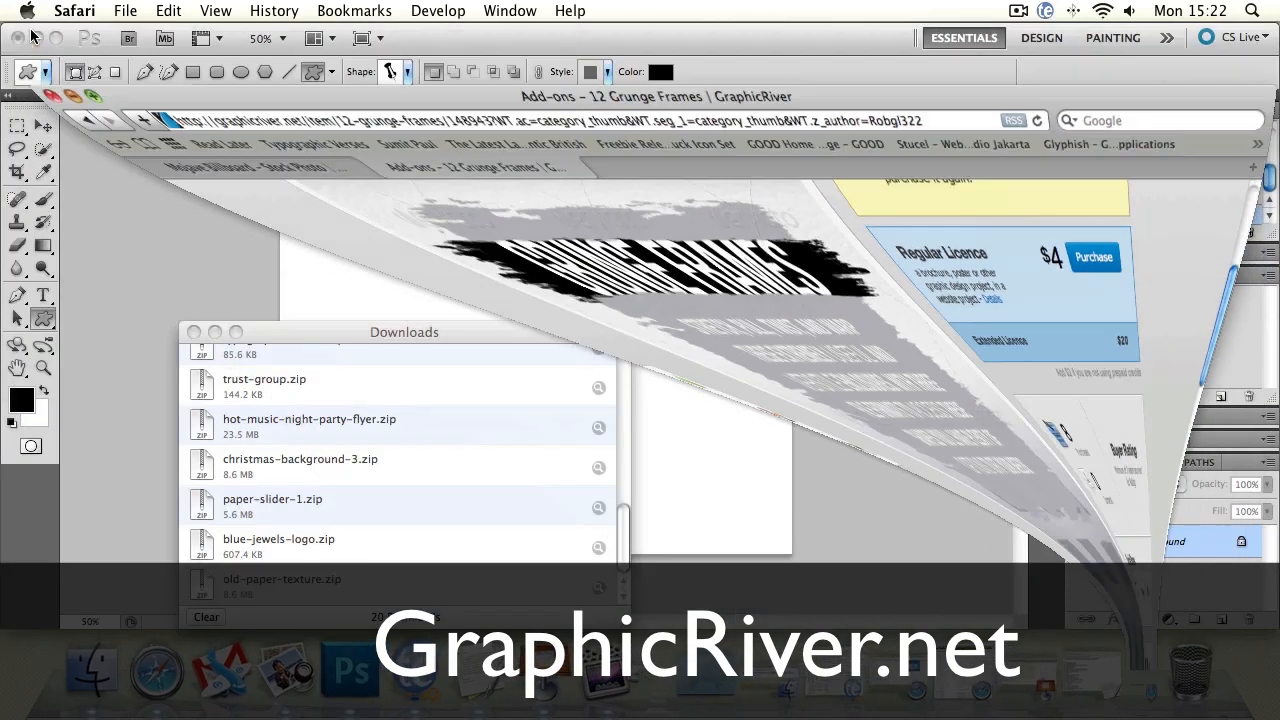
left_click(118, 200)
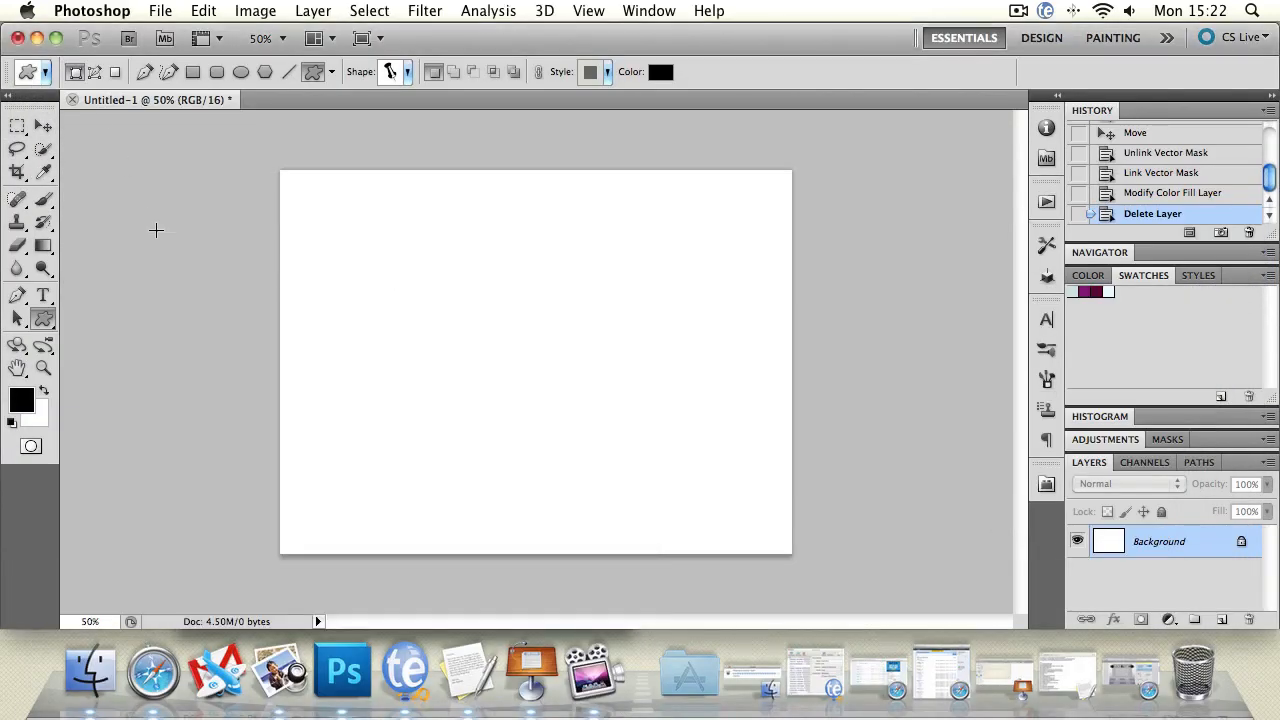
Step: Load the 12GrungeFrames.csh file from the 12grungeframes folder into the custom shape library
left_click(407, 72)
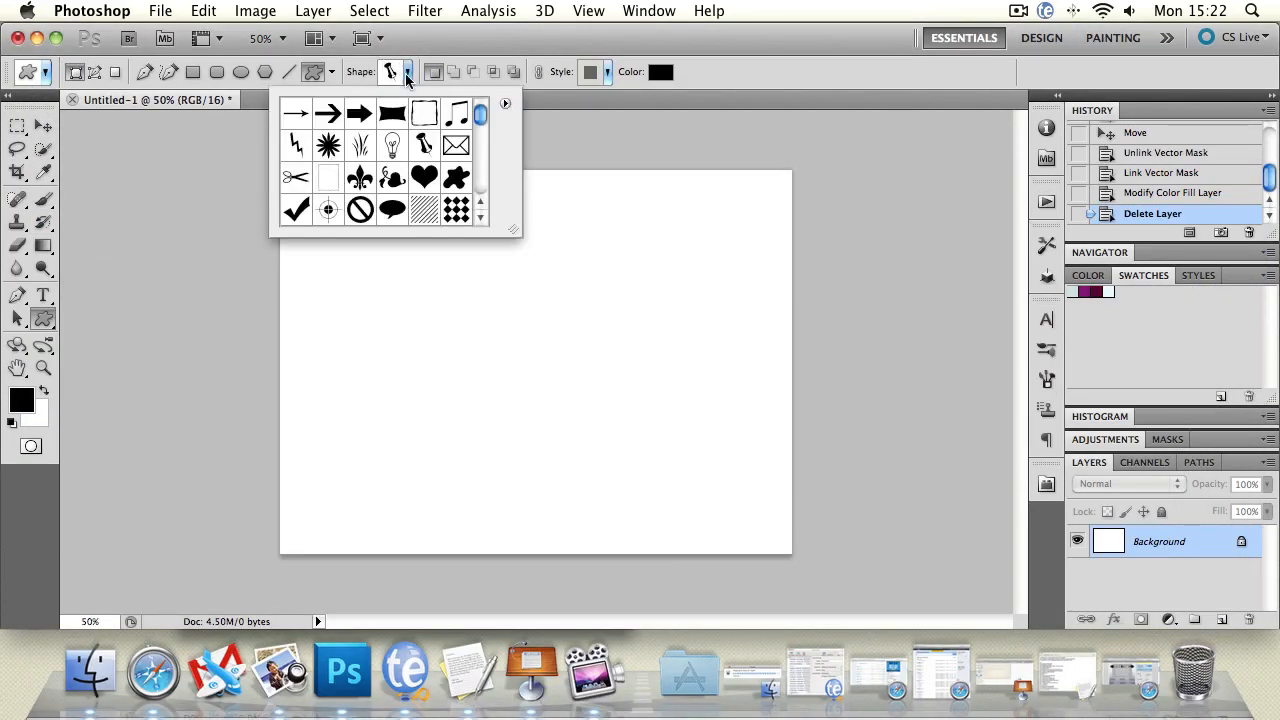
left_click(505, 103)
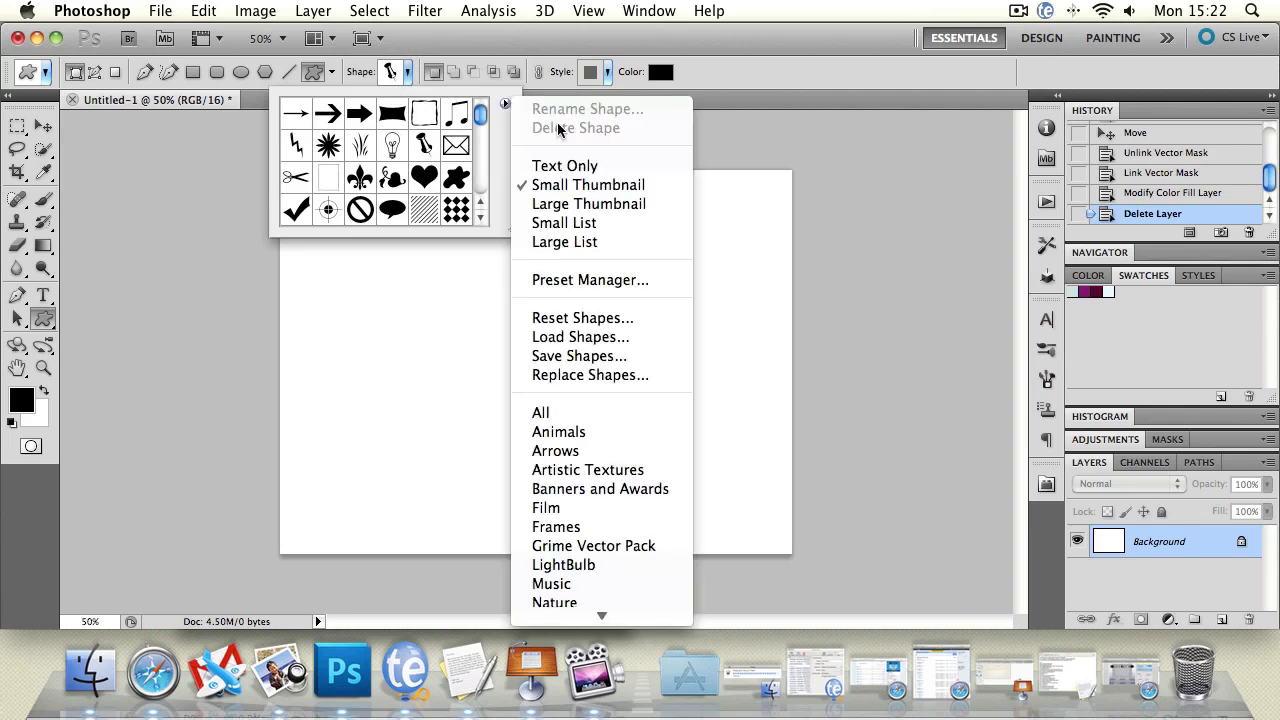
left_click(588, 338)
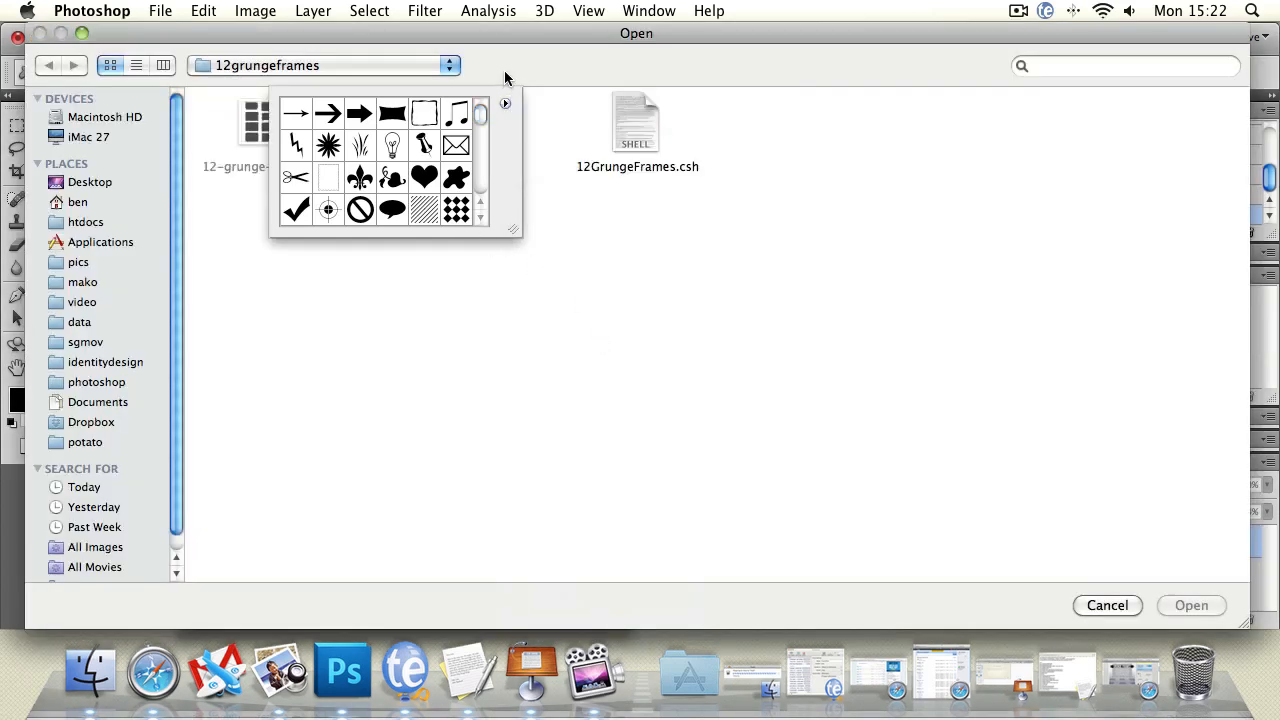
left_click(506, 102)
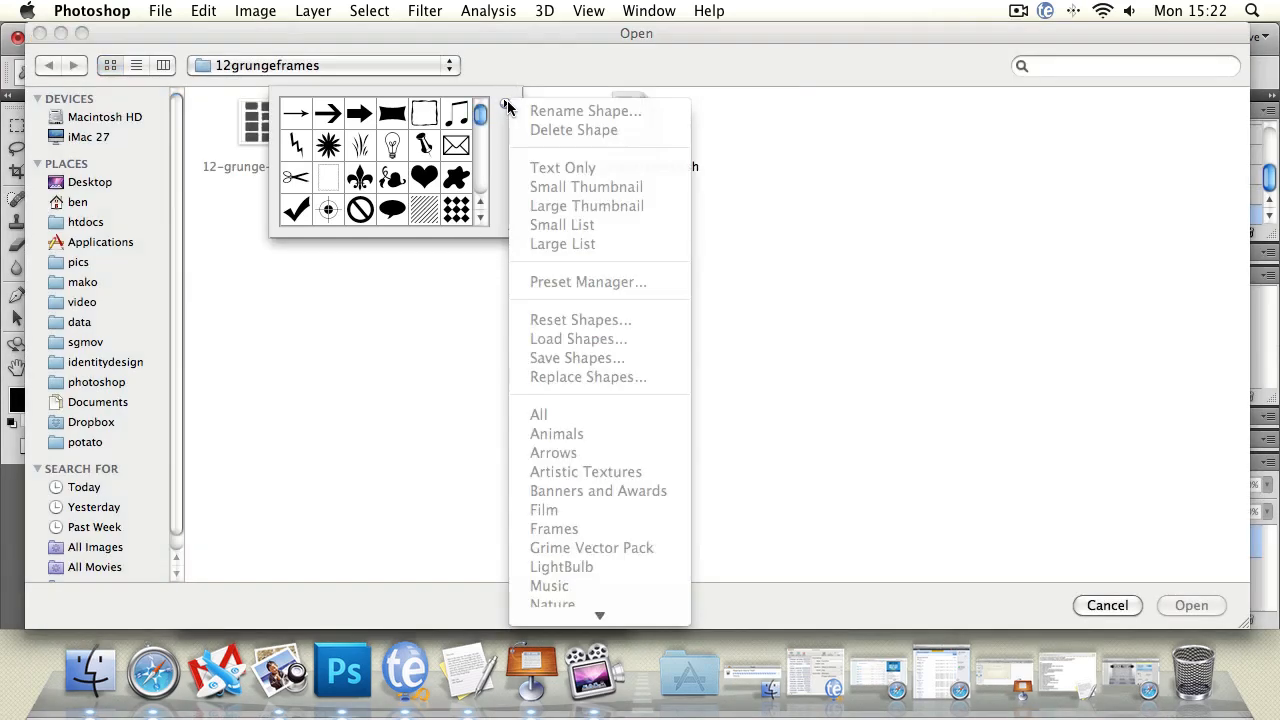
left_click(418, 318)
left_click_drag(559, 40, 568, 245)
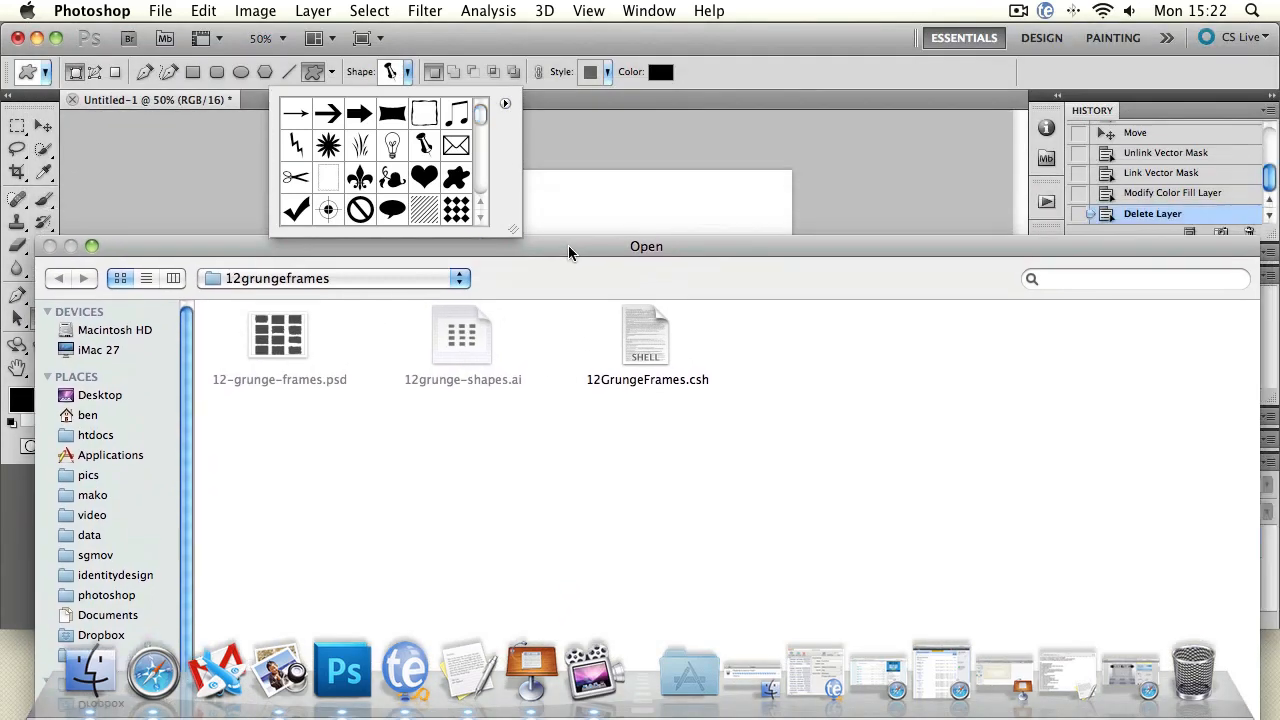
left_click(273, 280)
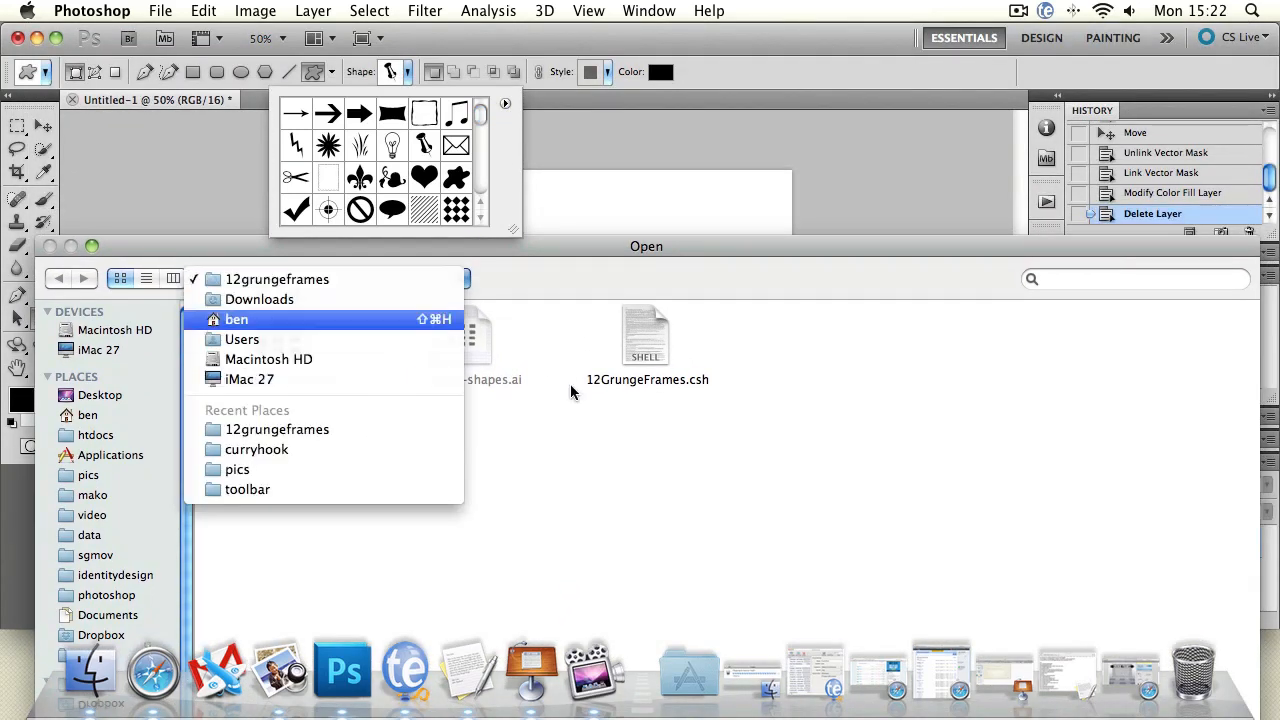
left_click(680, 533)
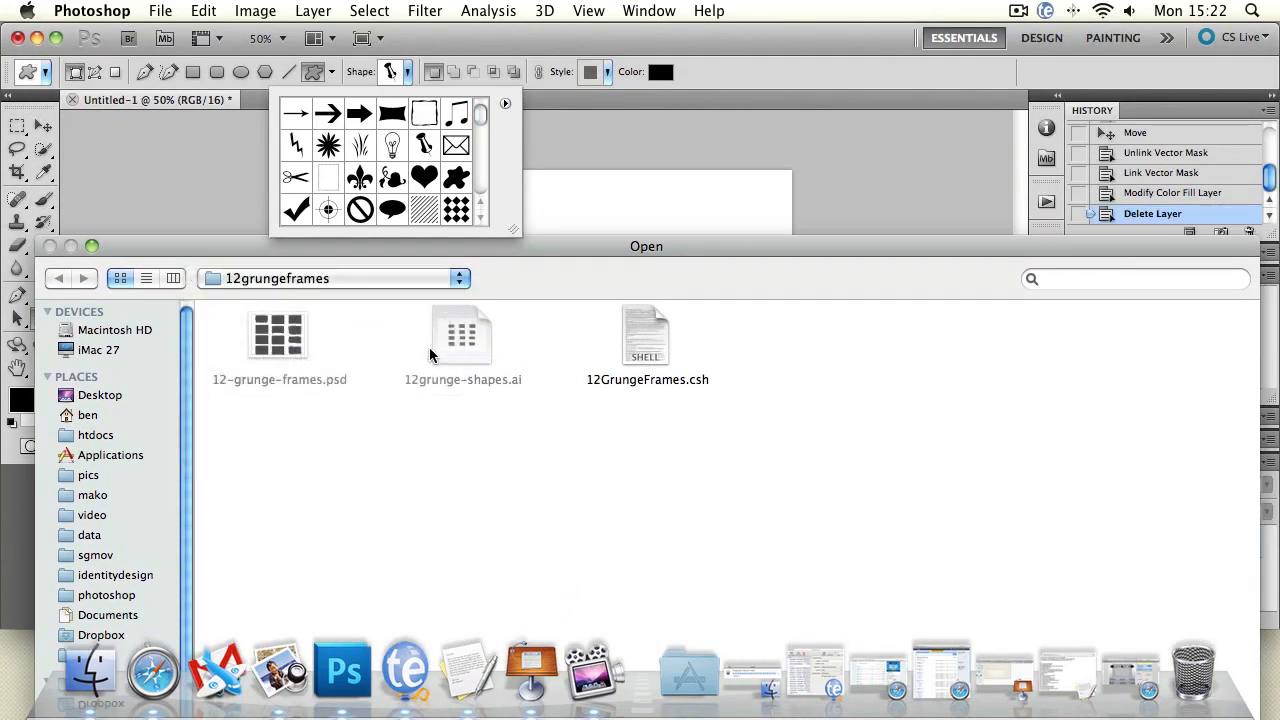
left_click_drag(633, 245, 601, 27)
left_click(660, 332)
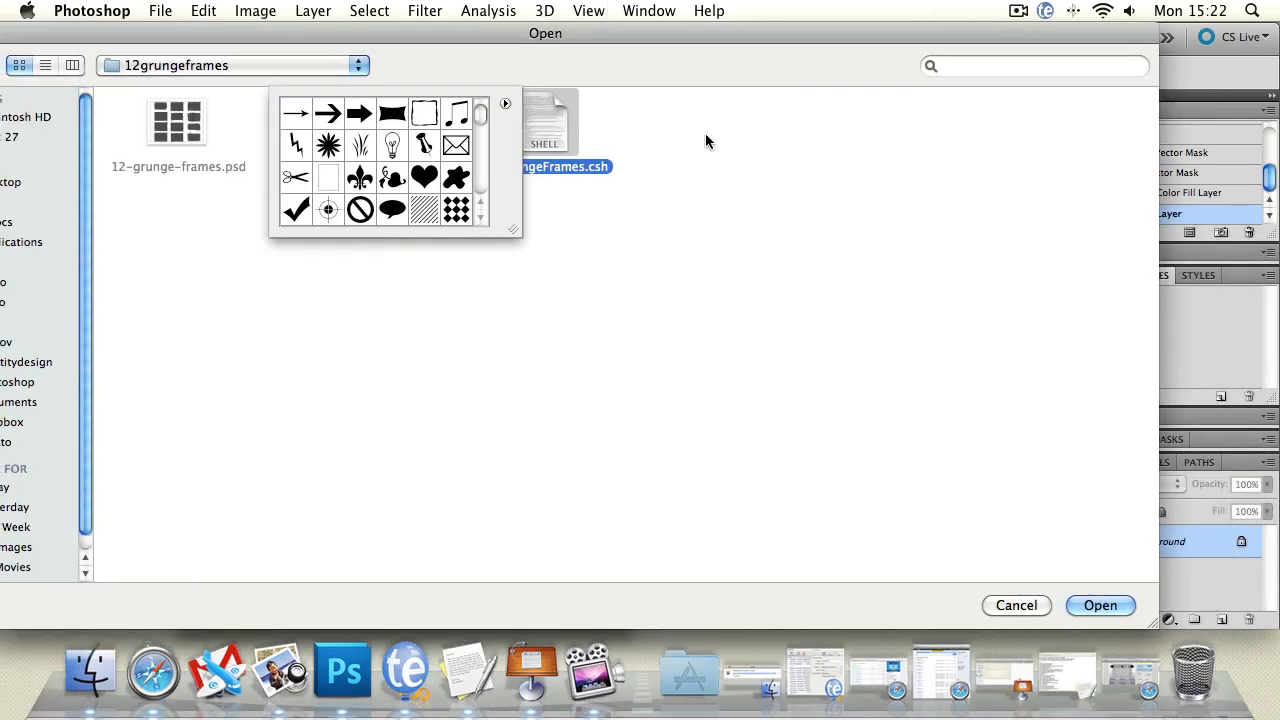
left_click(1104, 606)
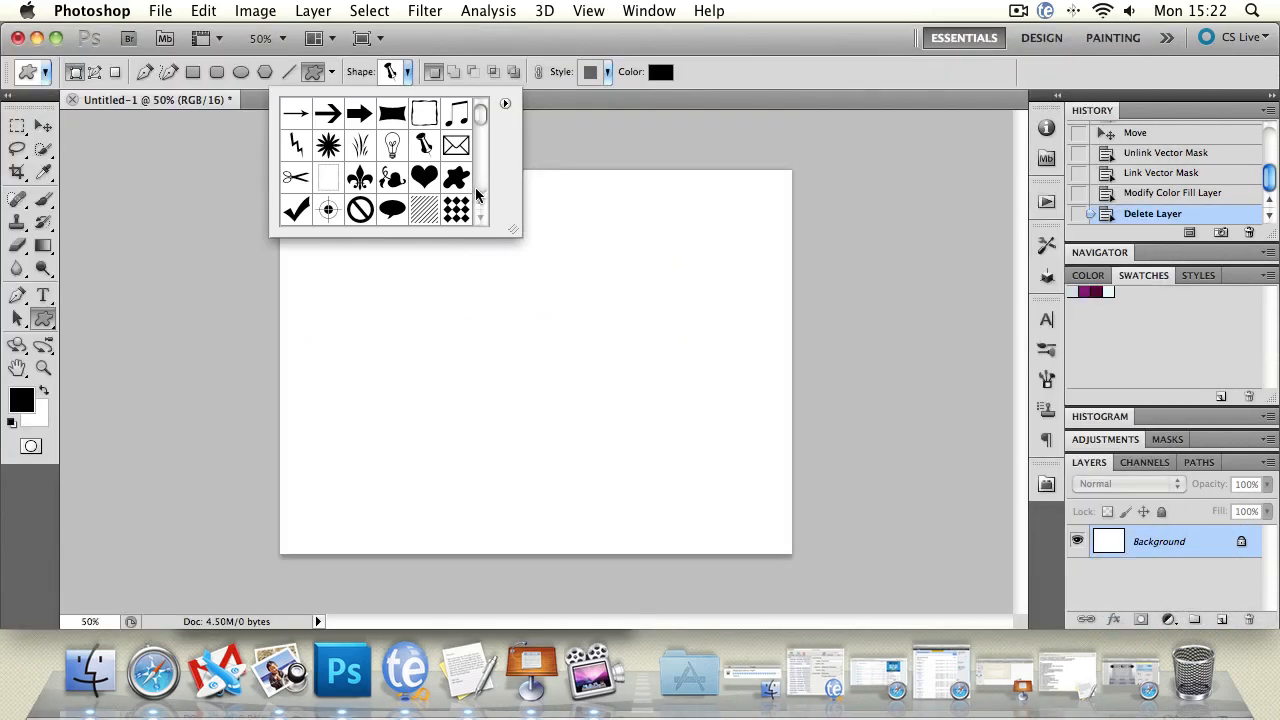
Step: Choose the last grunge frame in the custom shape library and draw it left of the canvas centre
left_click_drag(482, 118, 479, 212)
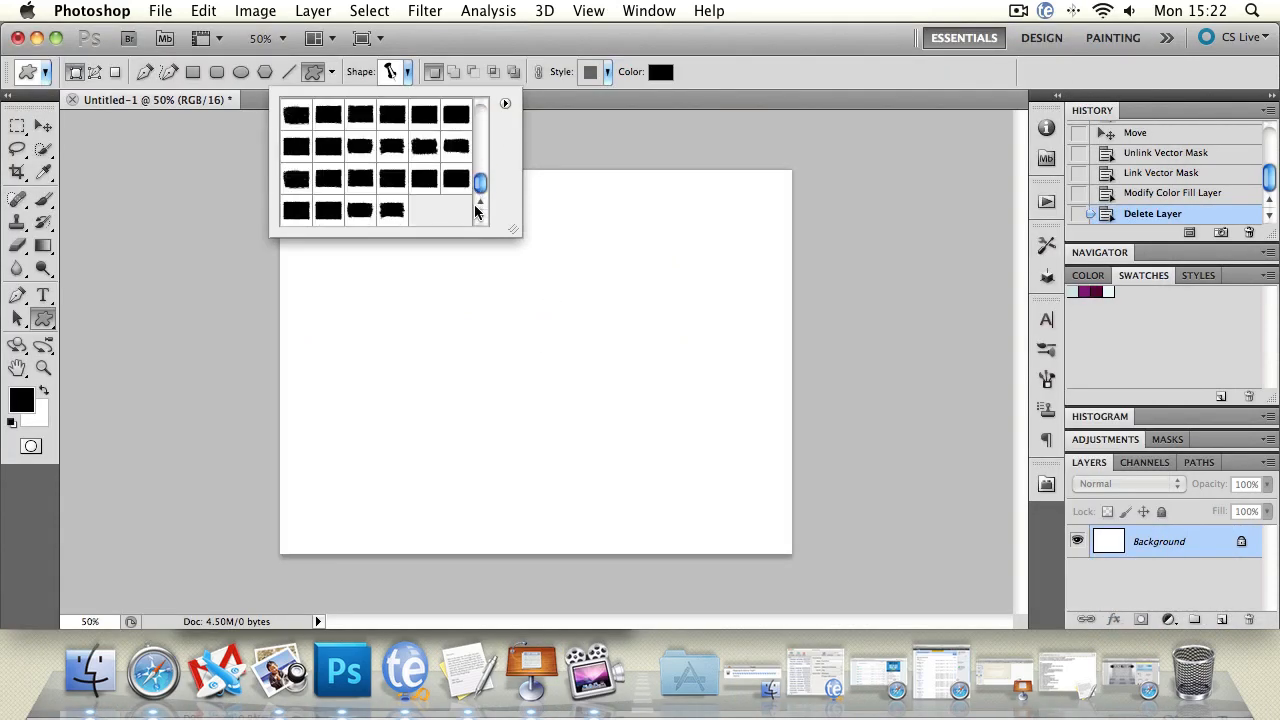
left_click(393, 212)
left_click_drag(334, 290, 580, 500)
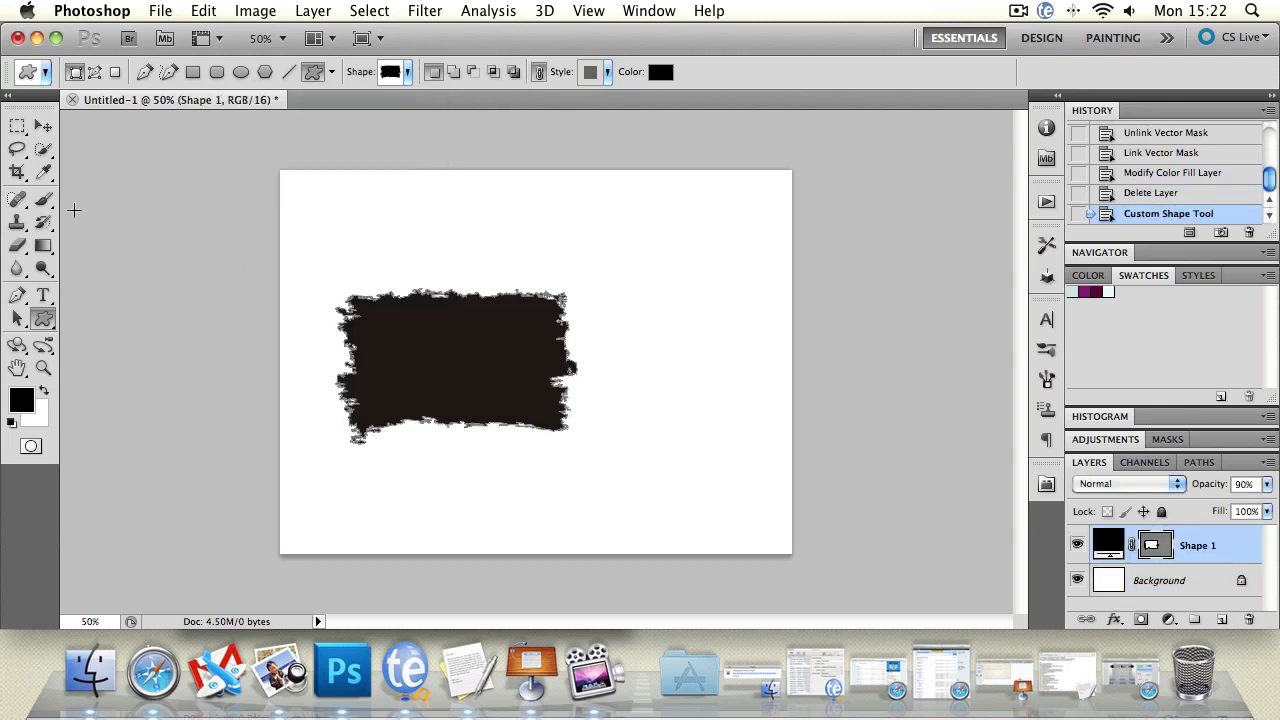
Step: Stretch the grunge frame to about 131% width and rotate it about -27 degrees
key("v")
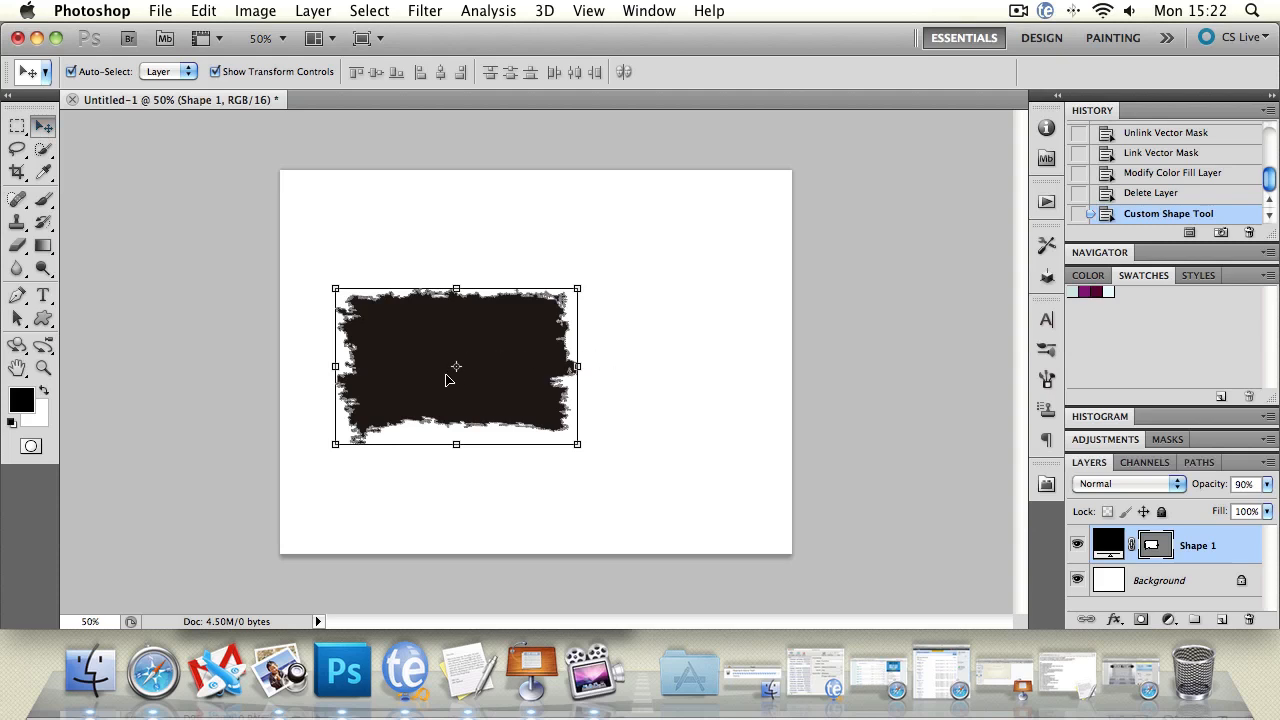
left_click_drag(598, 369, 571, 291)
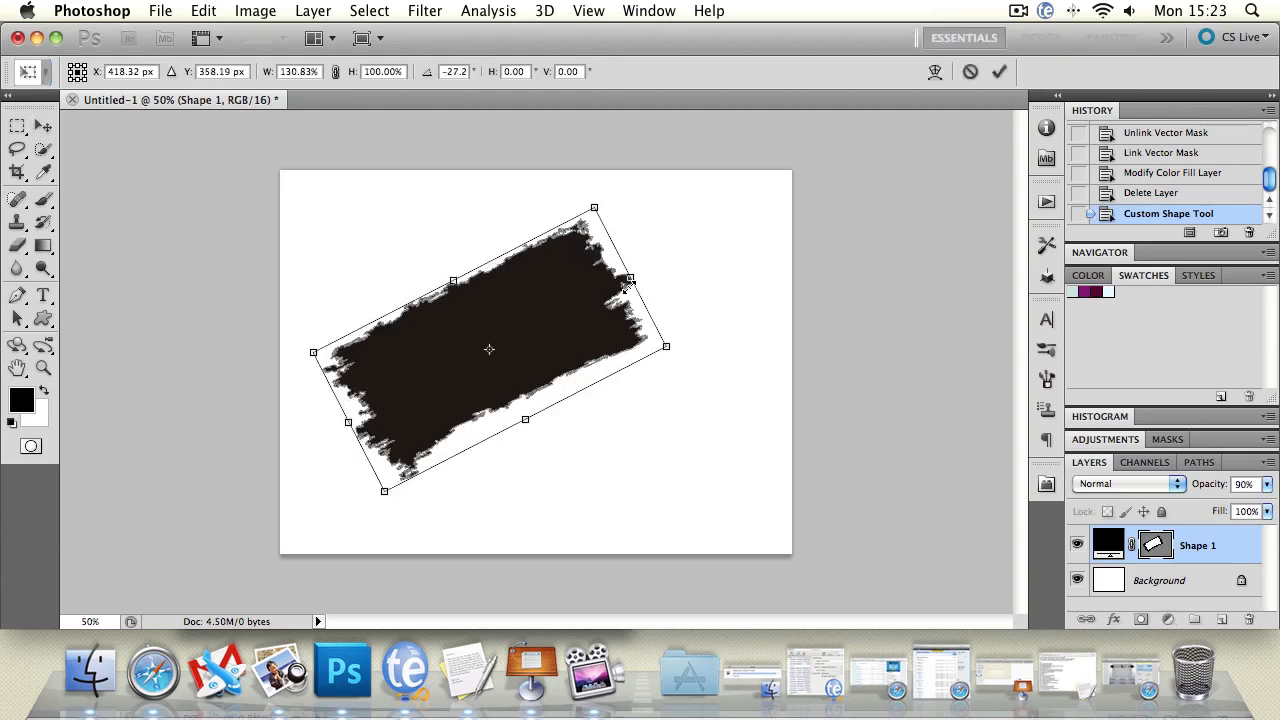
key("Return")
Step: Subtract a second, horizontal grunge frame from the rotated one, then delete the shape layer
left_click(43, 318)
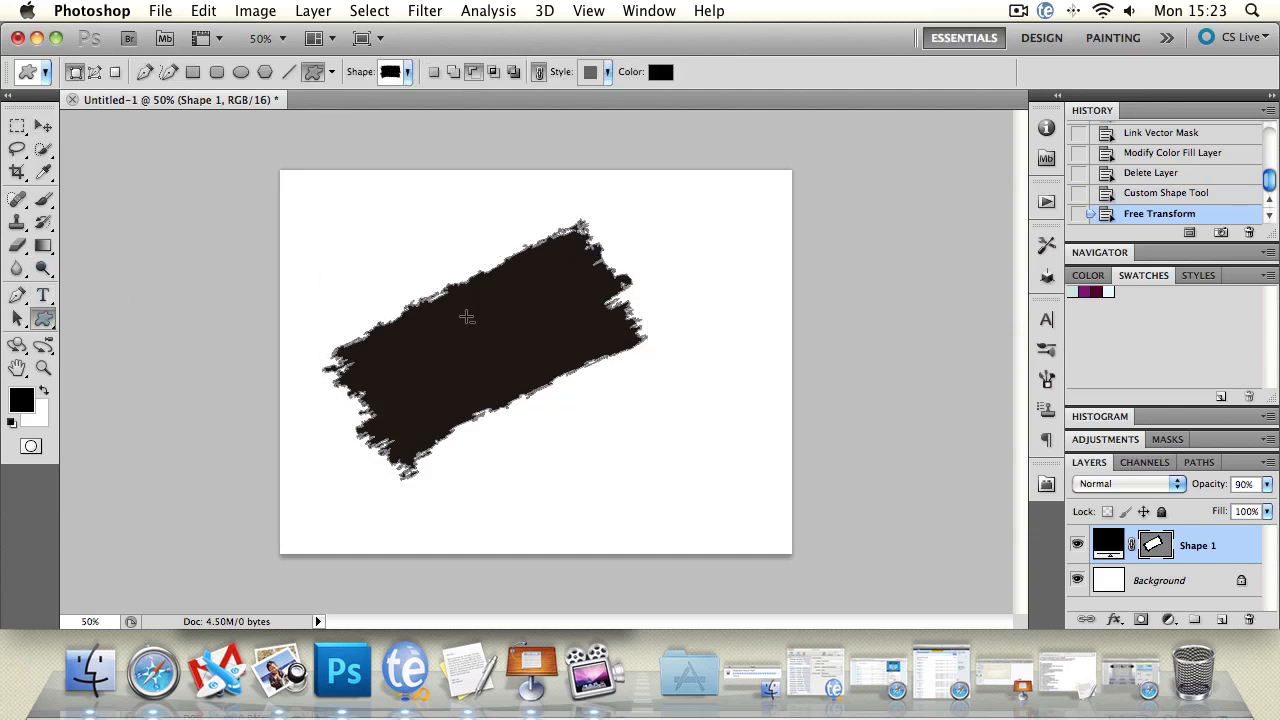
left_click_drag(466, 317, 651, 391)
left_click(43, 125)
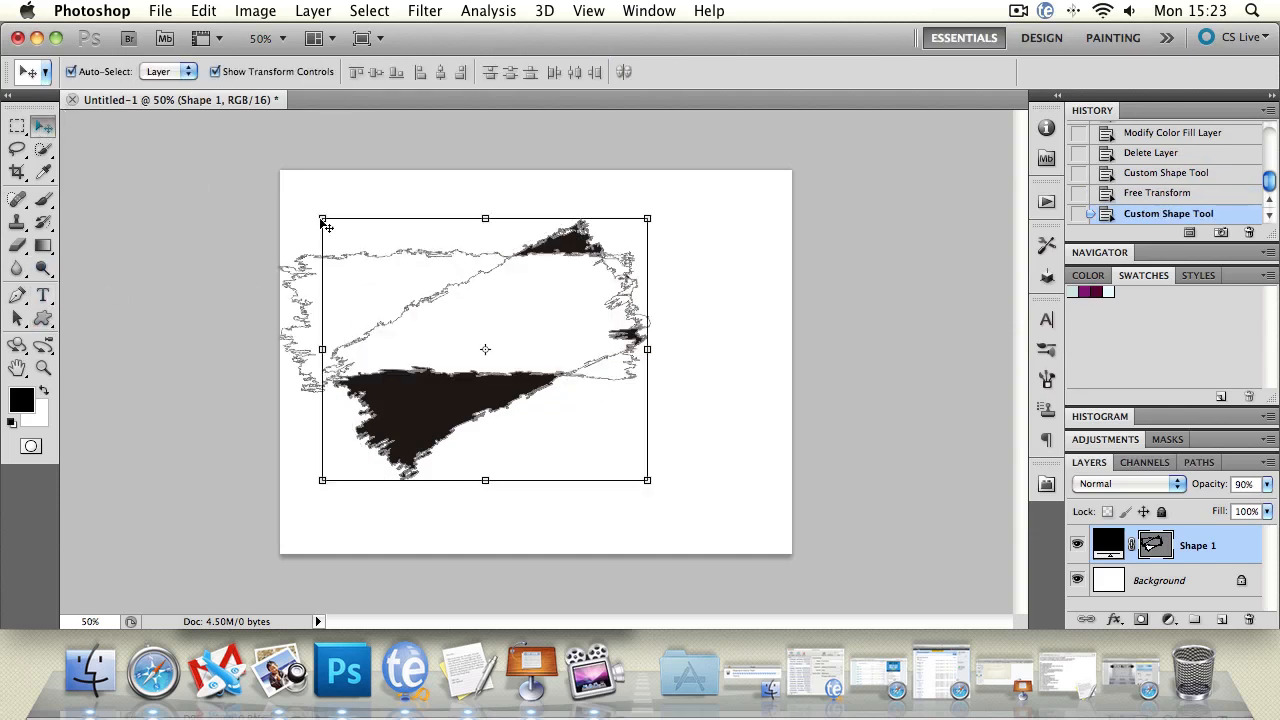
left_click(786, 486)
left_click(455, 398)
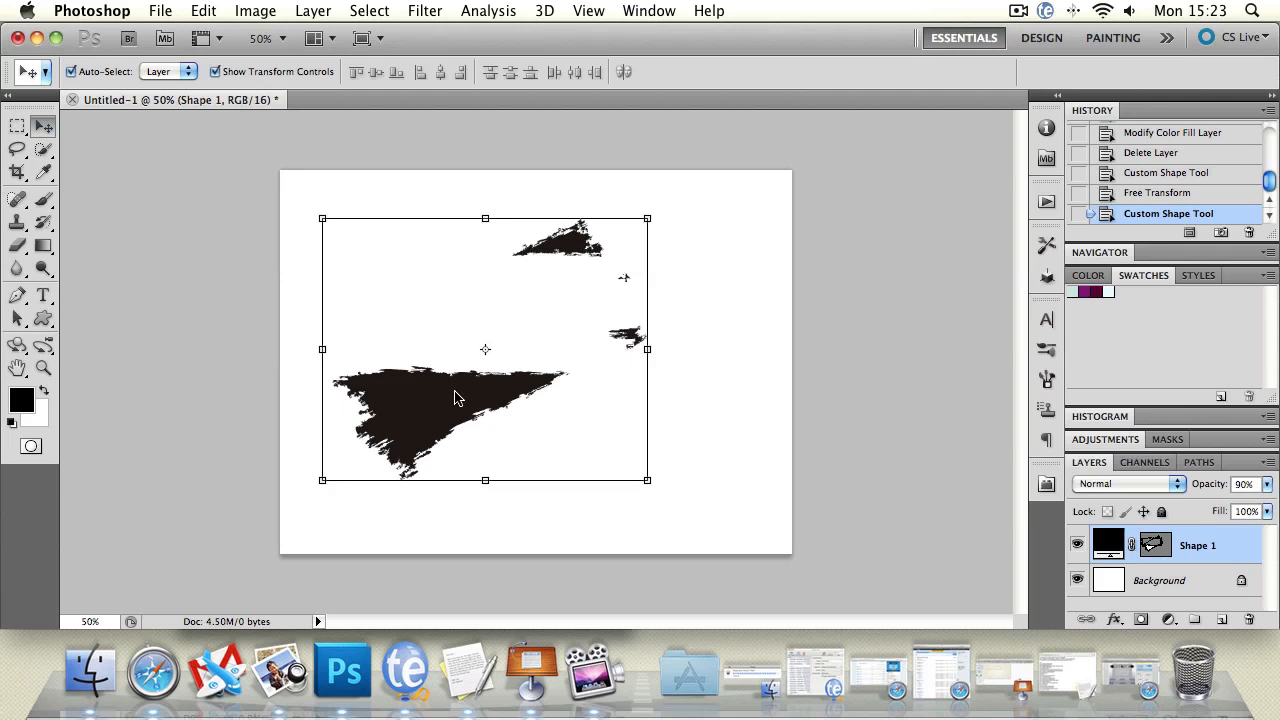
key("Delete")
Step: Draw a wide, flat grunge frame across the bottom of the canvas, shift it, and delete it
left_click(43, 318)
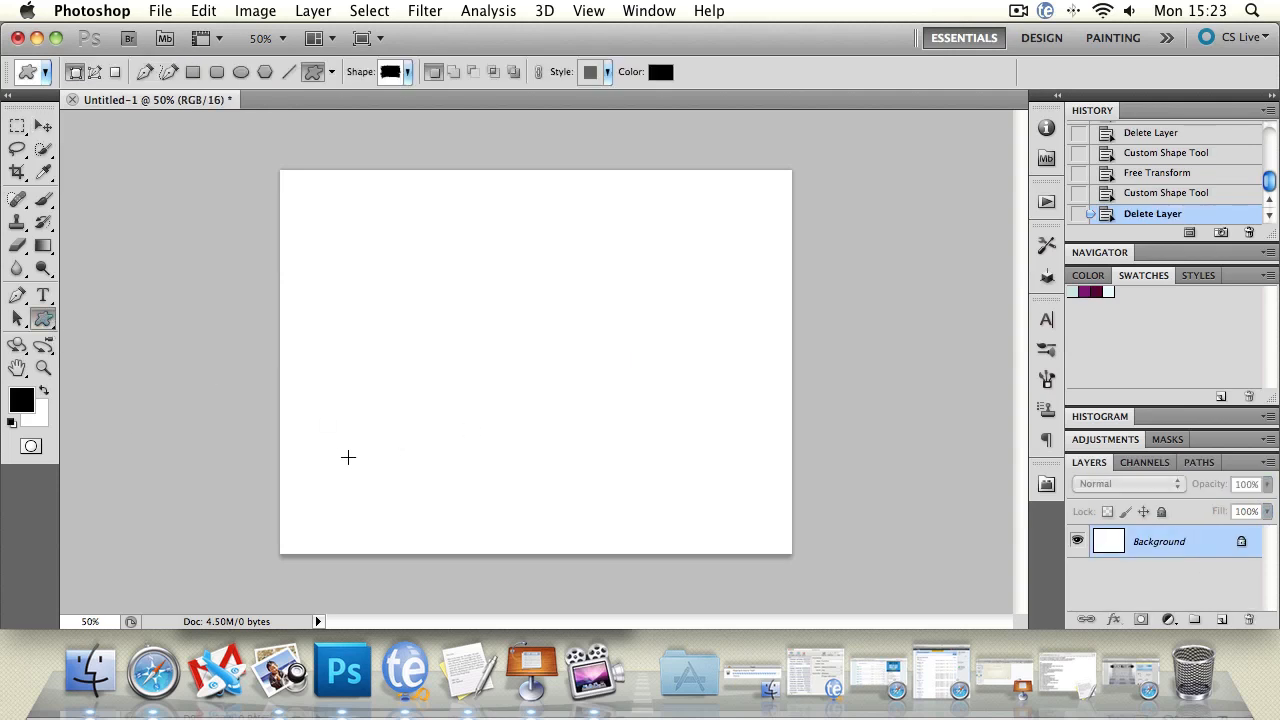
left_click_drag(282, 466, 798, 549)
left_click(43, 125)
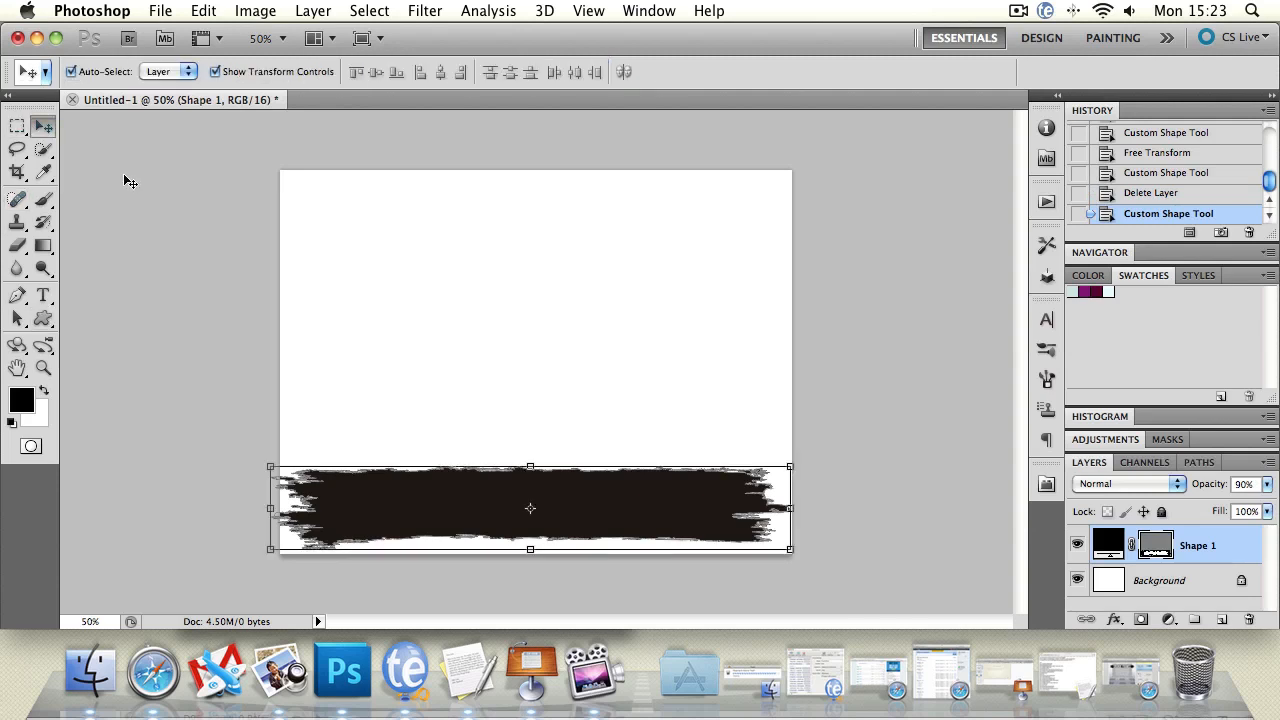
left_click(501, 550)
left_click_drag(500, 547, 491, 480)
key("Delete")
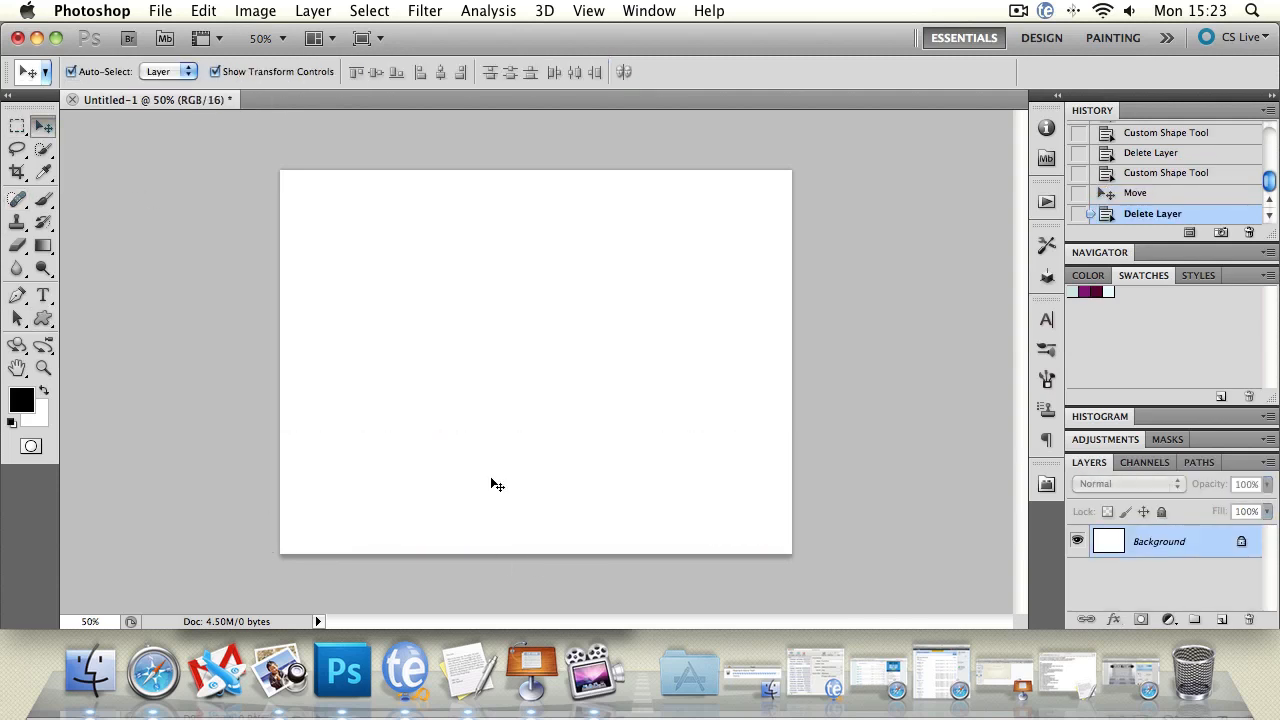
Step: Draw a large, nearly square black shape with the Rectangle tool on the left part of the canvas
left_click(40, 316)
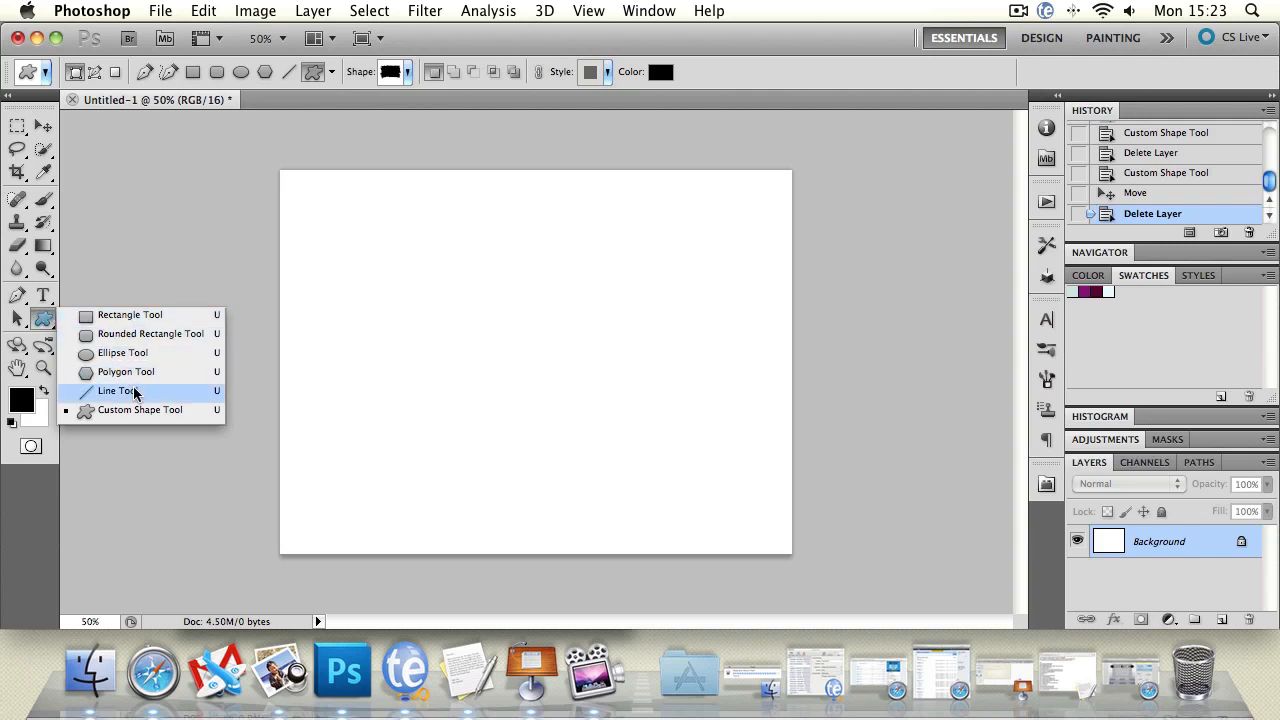
left_click(133, 318)
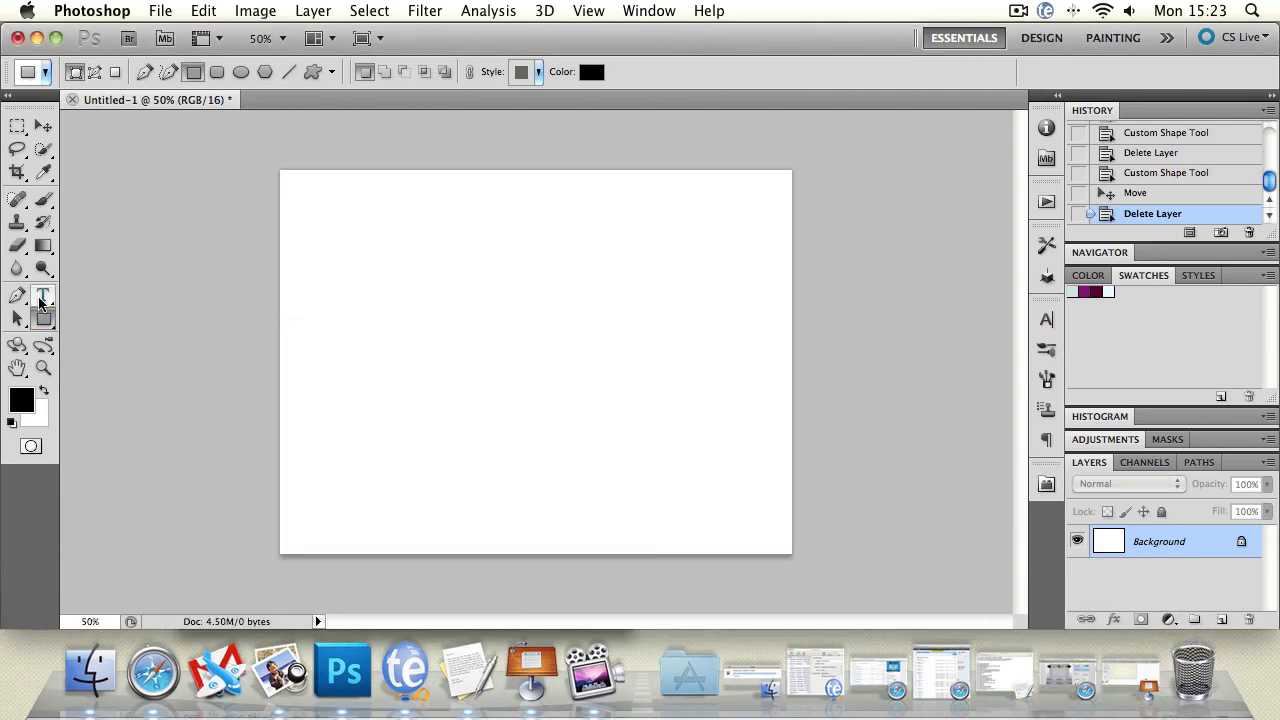
left_click_drag(331, 232, 605, 486)
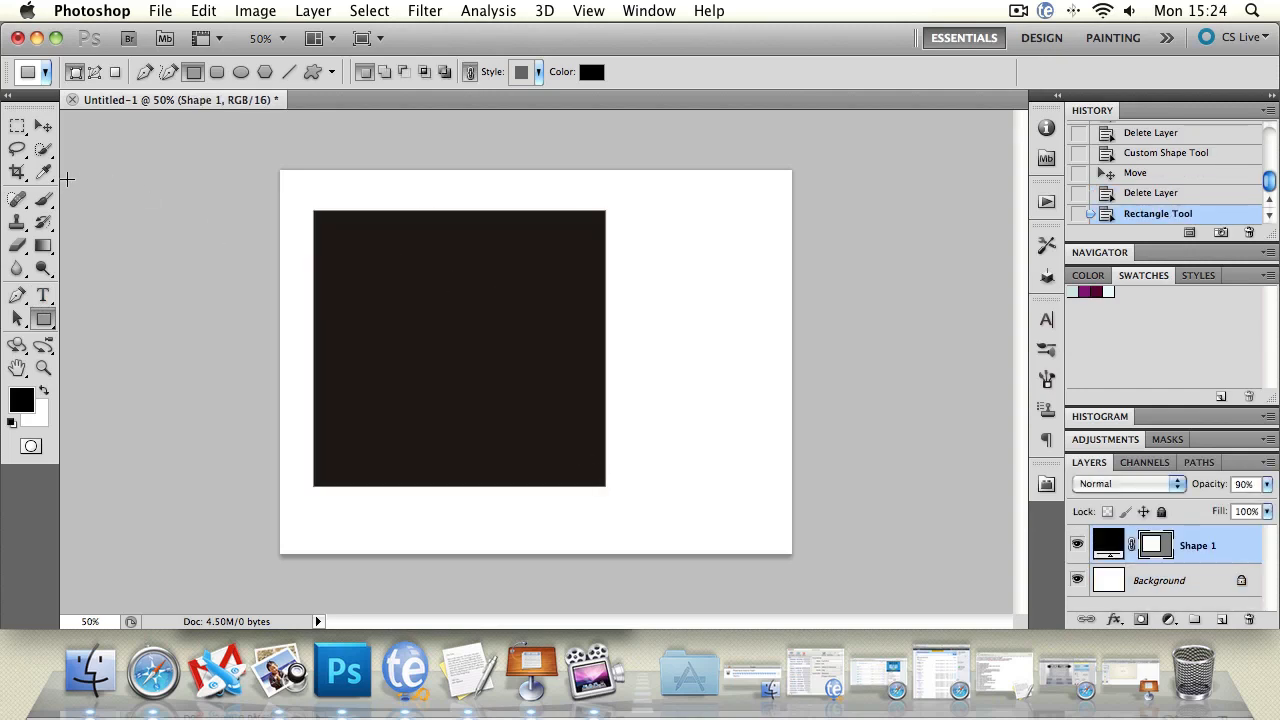
Step: Try the Brush tool on the black rectangle and rasterize its shape layer
left_click(41, 199)
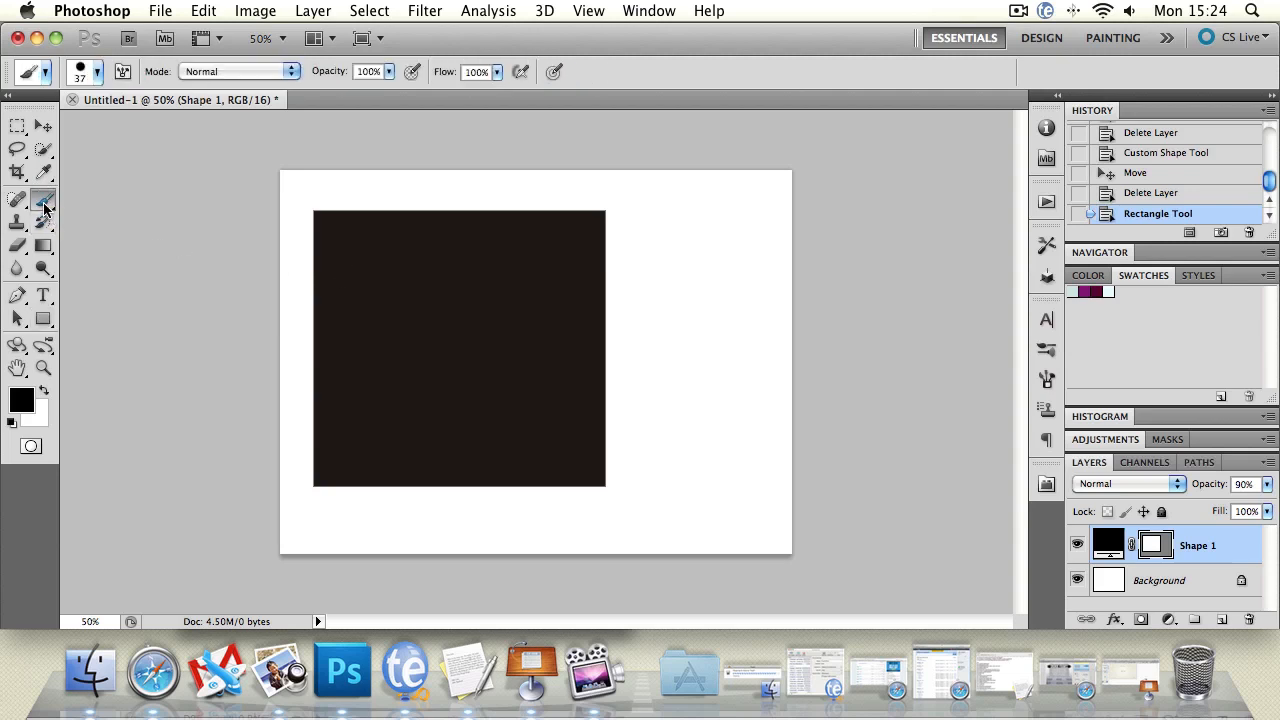
left_click(457, 249)
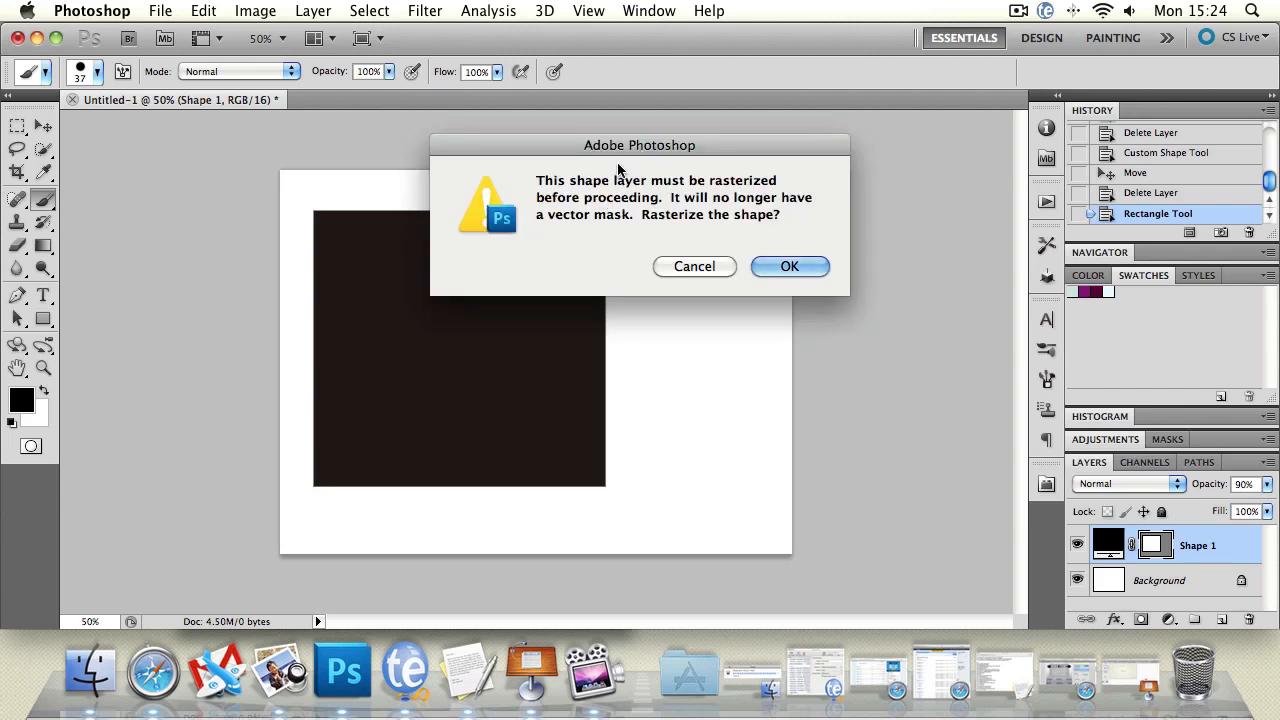
left_click_drag(615, 145, 532, 170)
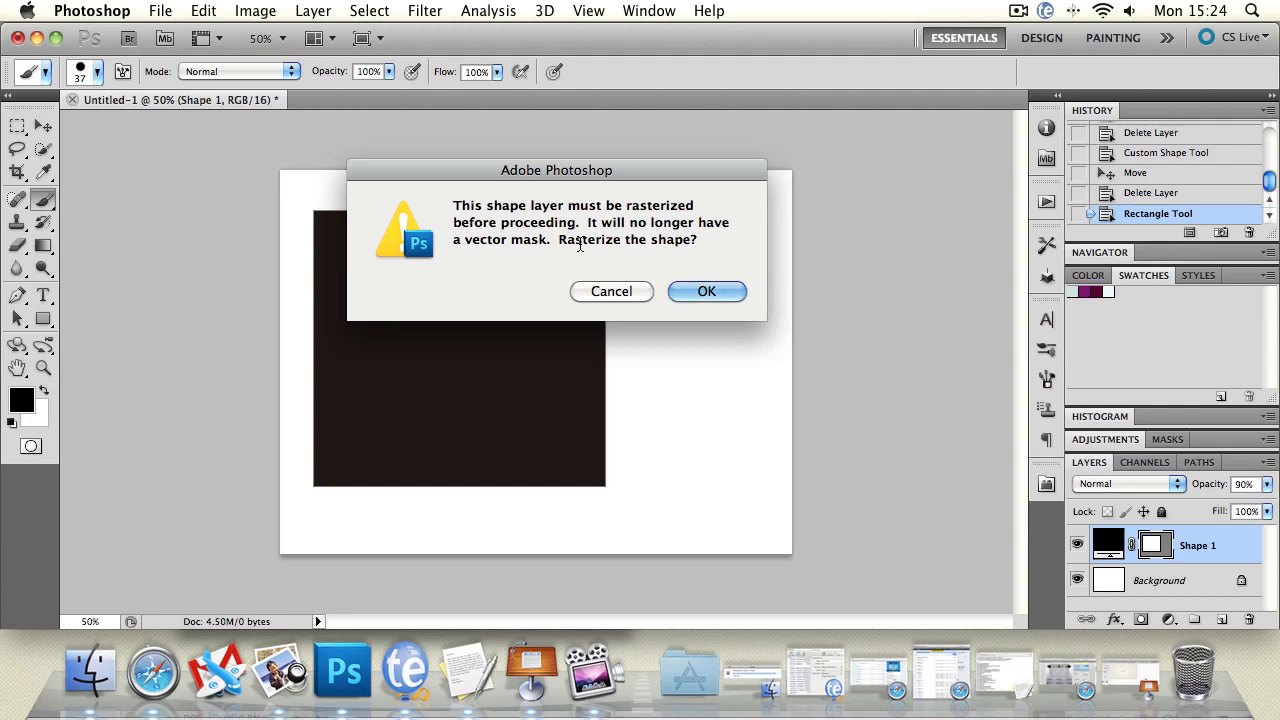
left_click(729, 294)
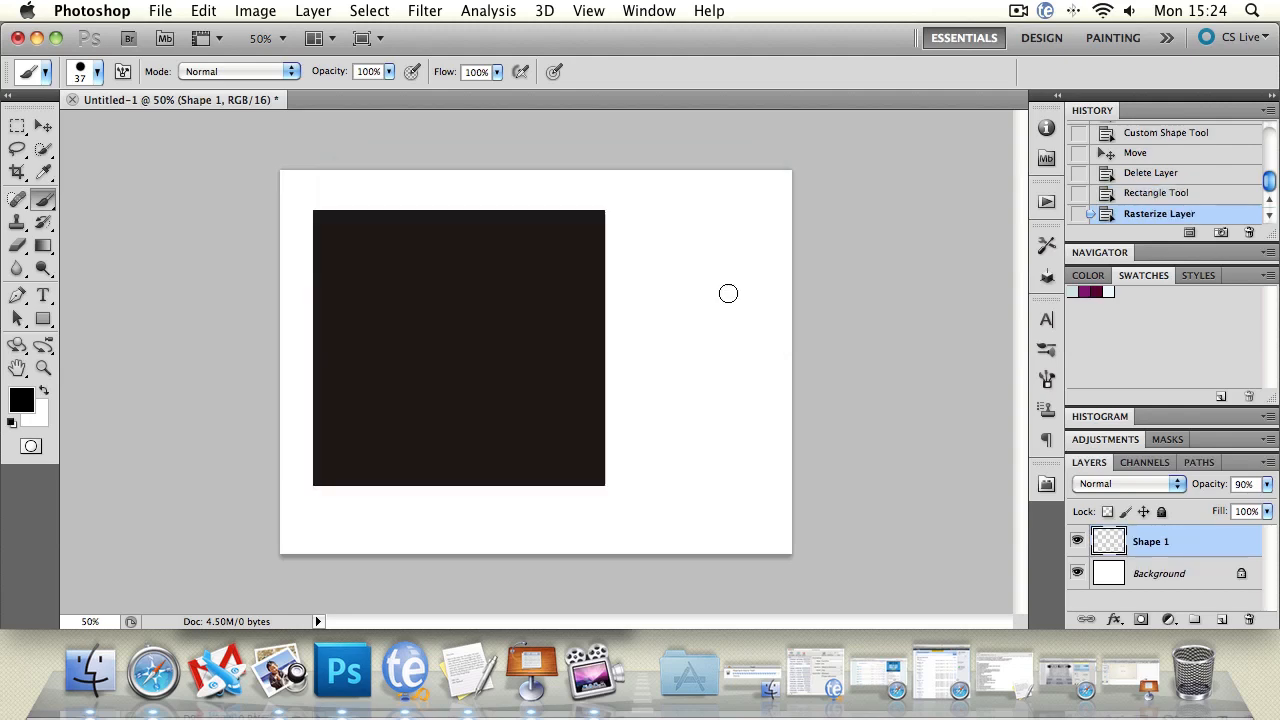
Step: Paint a few white brush strokes over the rasterized rectangle, then undo the last two
left_click(43, 391)
left_click_drag(511, 255, 472, 271)
left_click_drag(380, 349, 485, 353)
left_click_drag(519, 300, 491, 354)
key("super+alt+z")
key("super+alt+z")
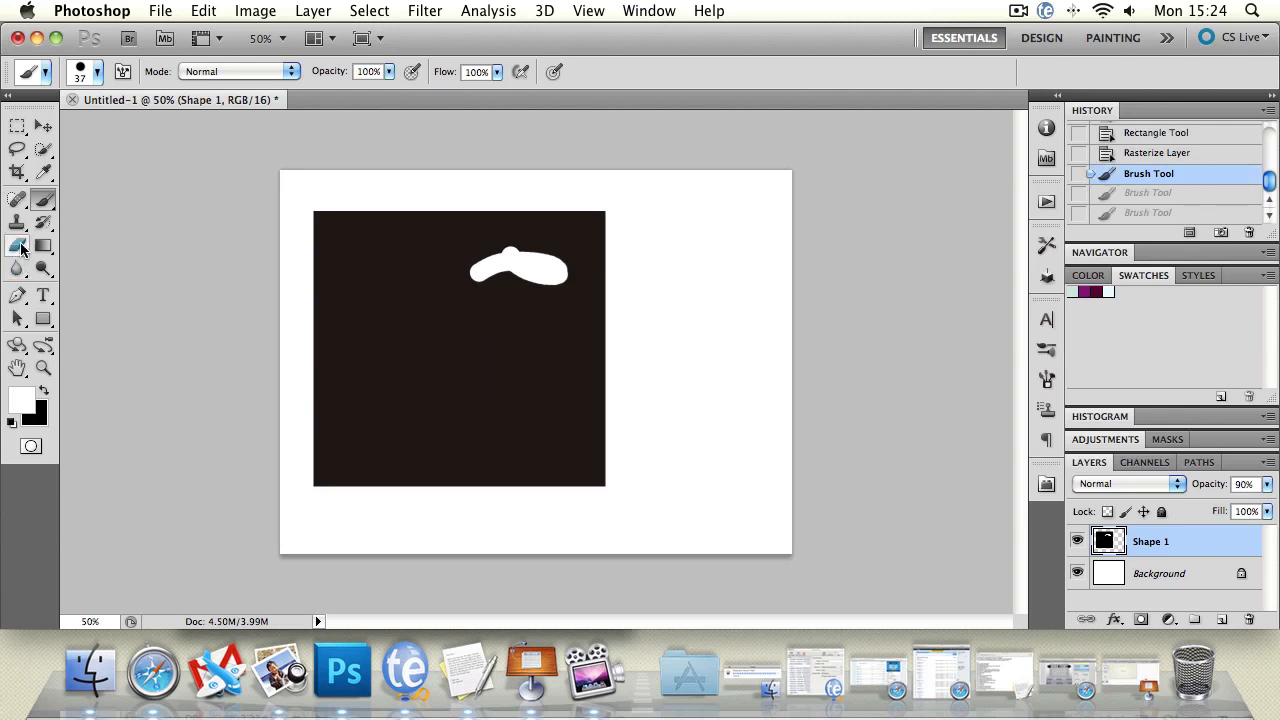
Step: Erase strokes across the rectangle, then undo the erasing and the remaining brush stroke
left_click(36, 246)
left_click(18, 245)
mouse_move(478, 213)
left_mouse_down()
mouse_move(681, 311)
mouse_move(310, 176)
mouse_move(313, 213)
mouse_move(425, 338)
left_mouse_up()
left_click_drag(502, 374, 330, 405)
key("super+alt+z")
key("super+alt+z")
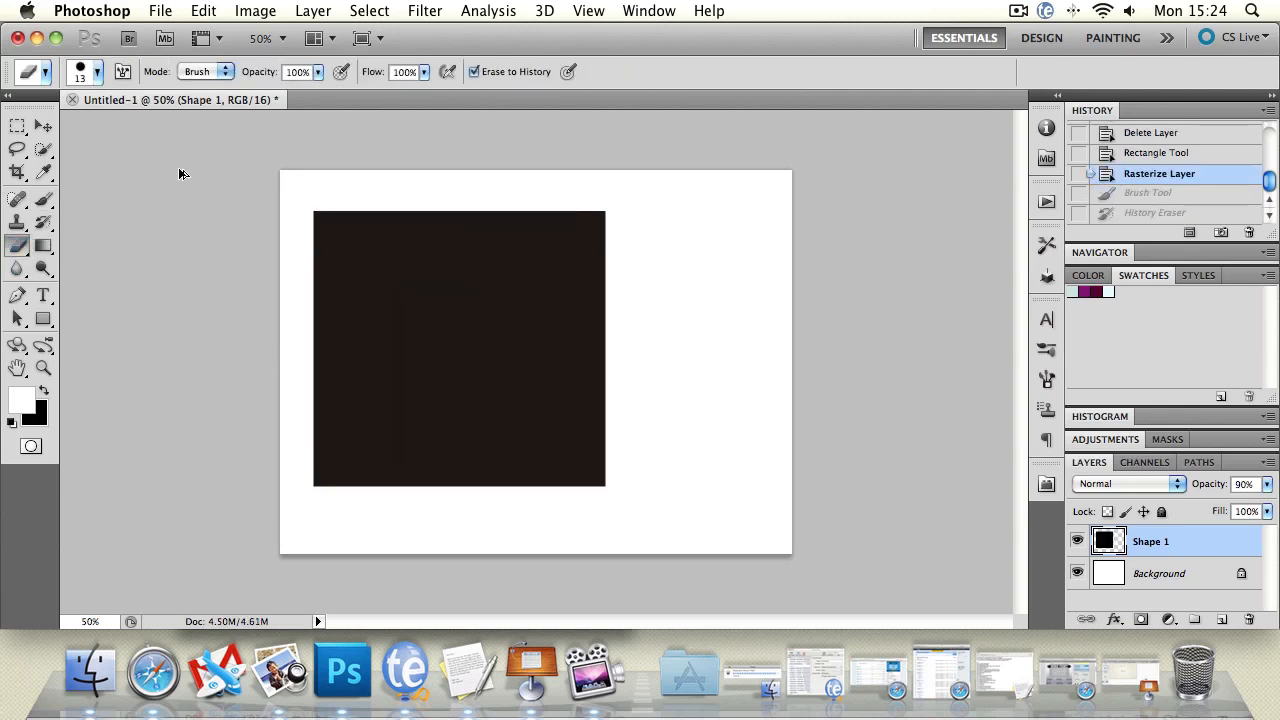
Step: Scale the rasterized rectangle up and to the right, to about 183% width and 166% height
left_click(43, 125)
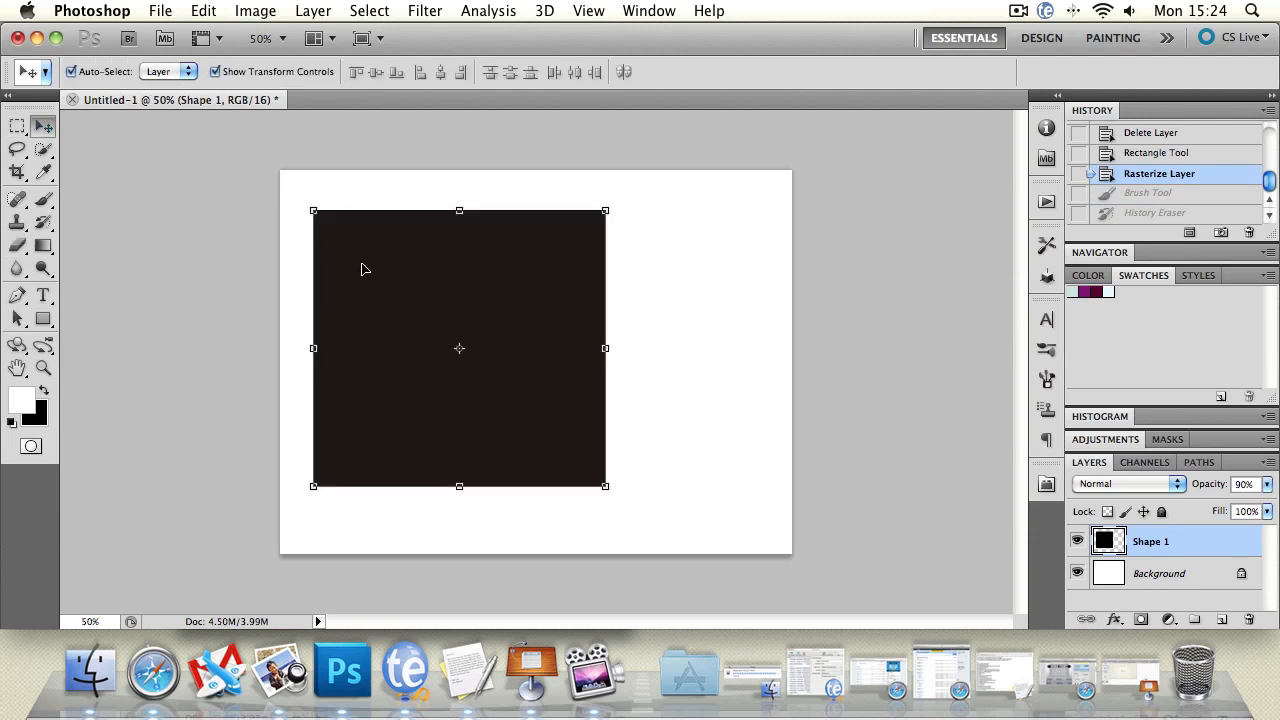
left_click(304, 208)
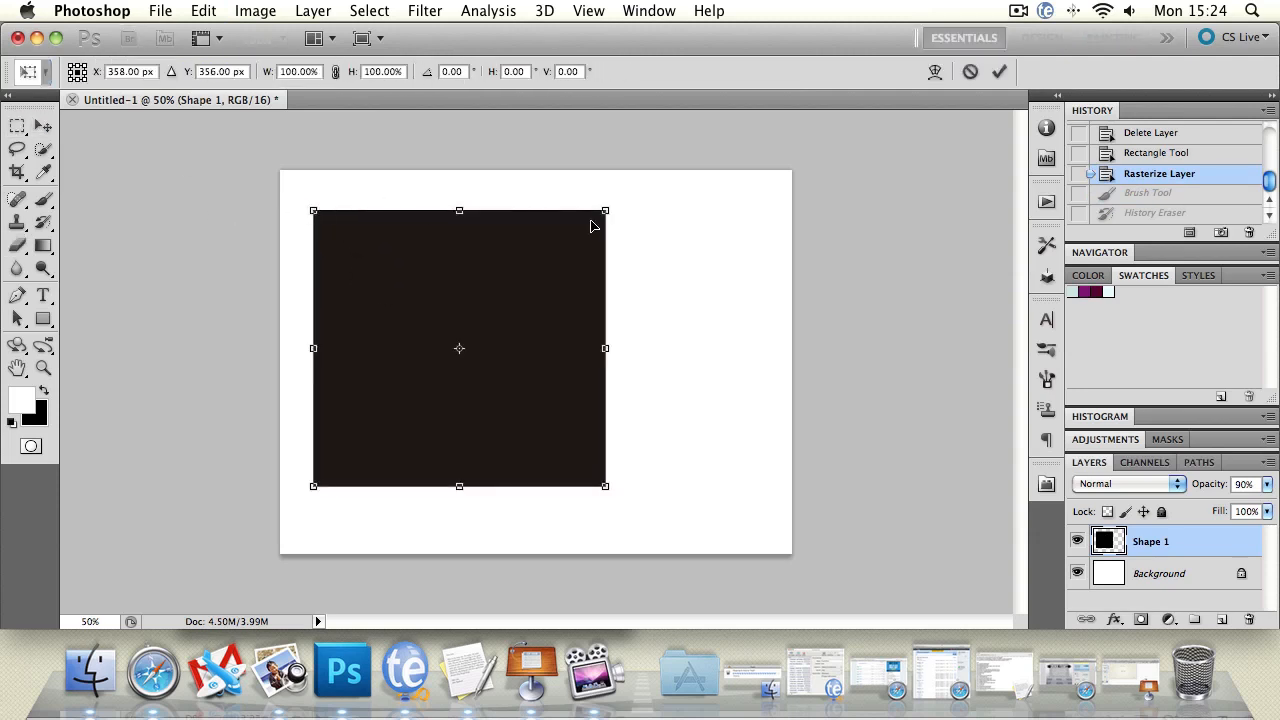
left_click_drag(600, 213, 613, 257)
left_click_drag(826, 52, 848, 30)
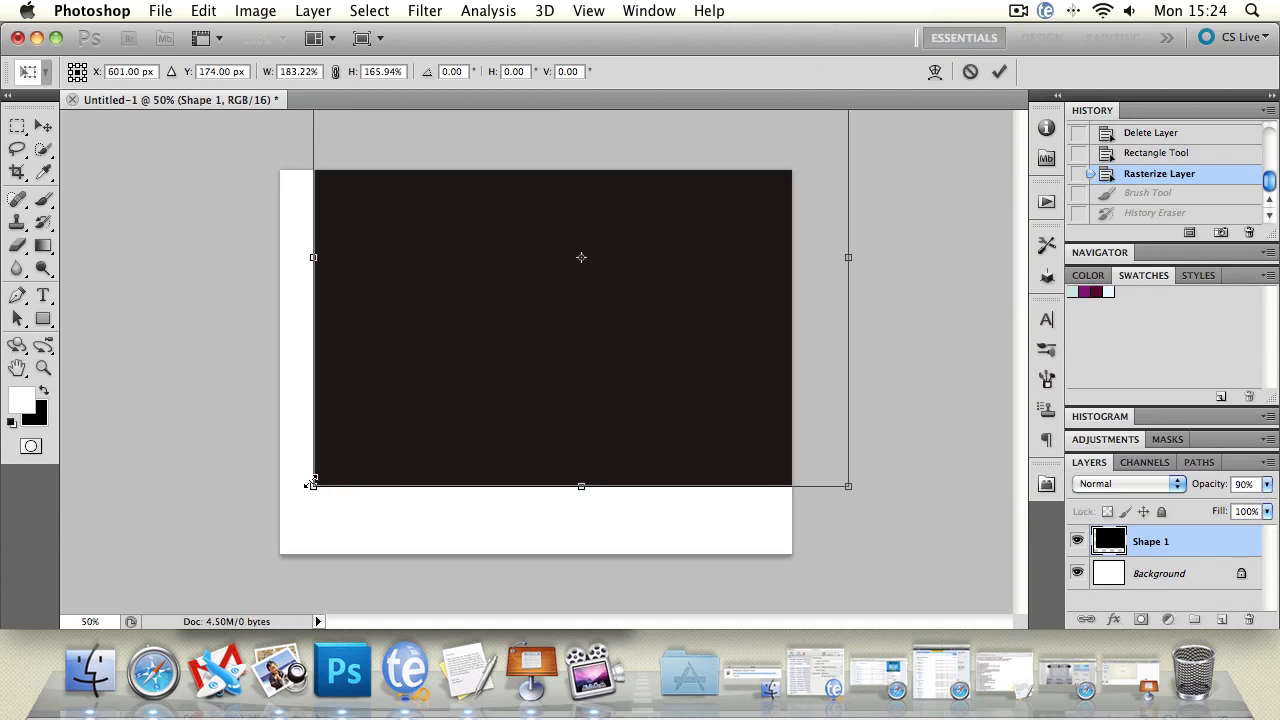
key("Return")
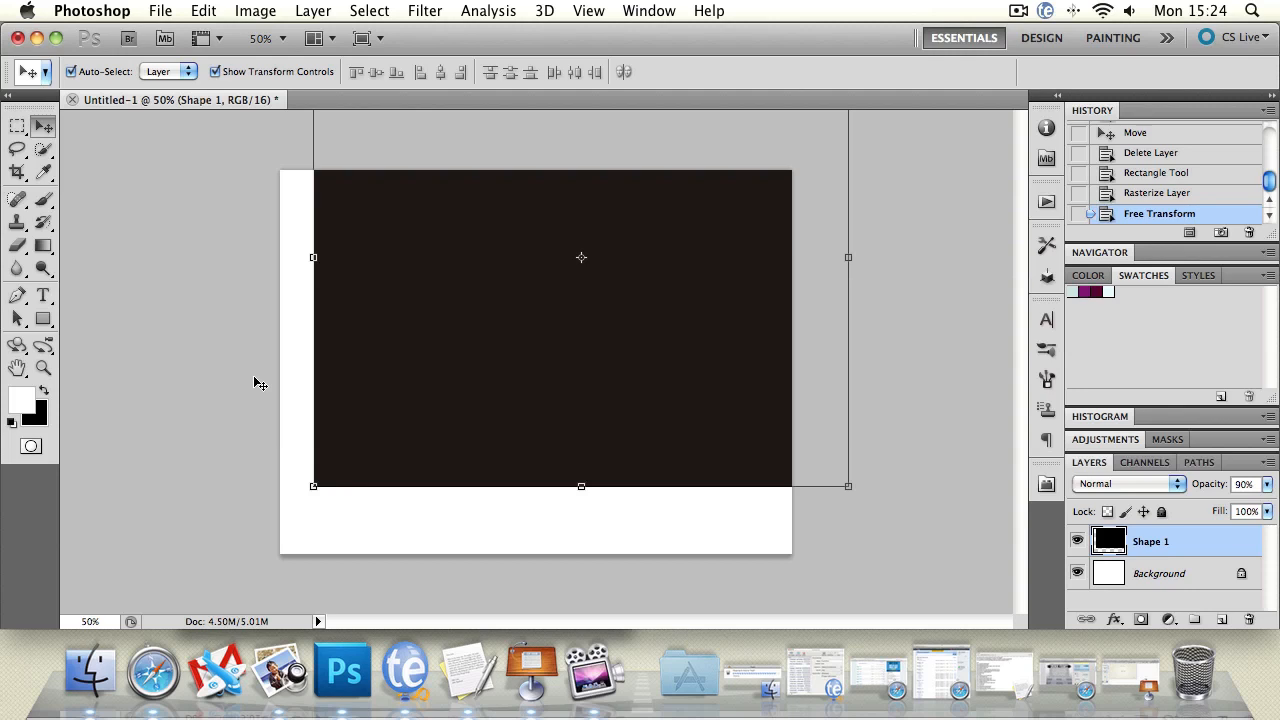
Step: Undo the rectangle's scaling and its rasterization to restore the vector shape layer
key("super+alt+z")
key("super+alt+z")
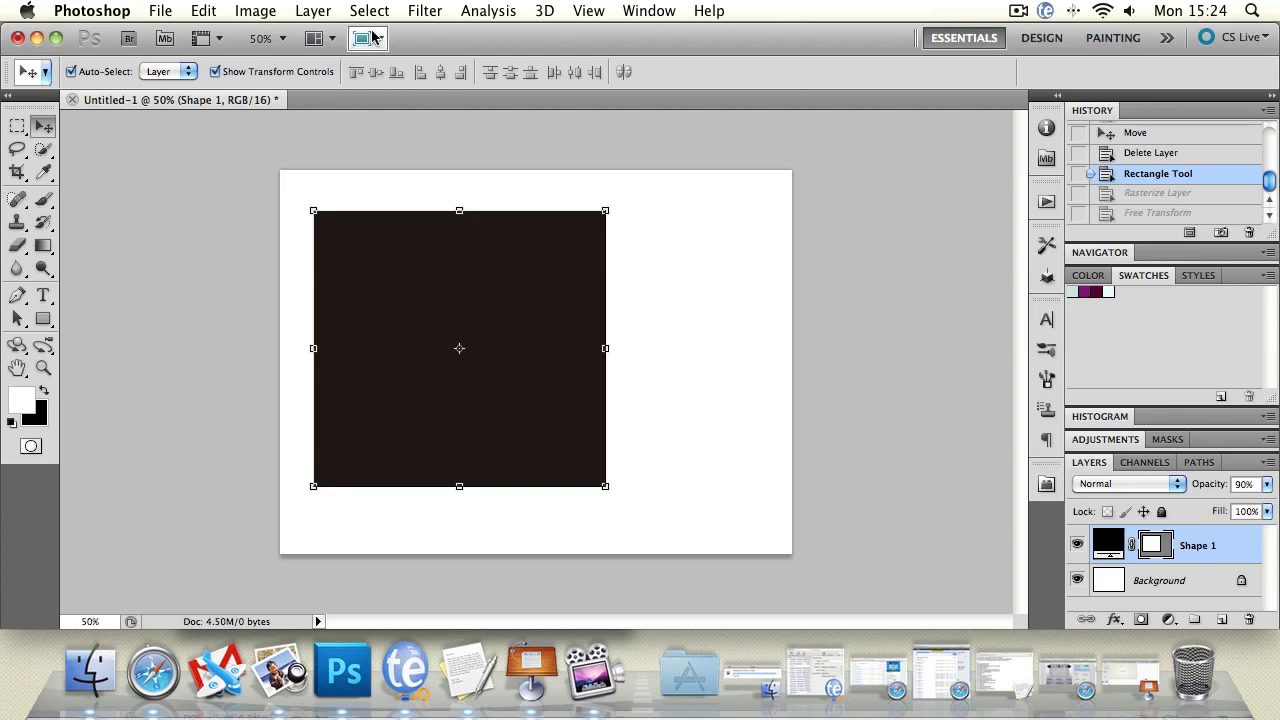
Step: Try the last-used Gaussian Blur on the vector rectangle, then undo the blur and deselect the layer
left_click(426, 10)
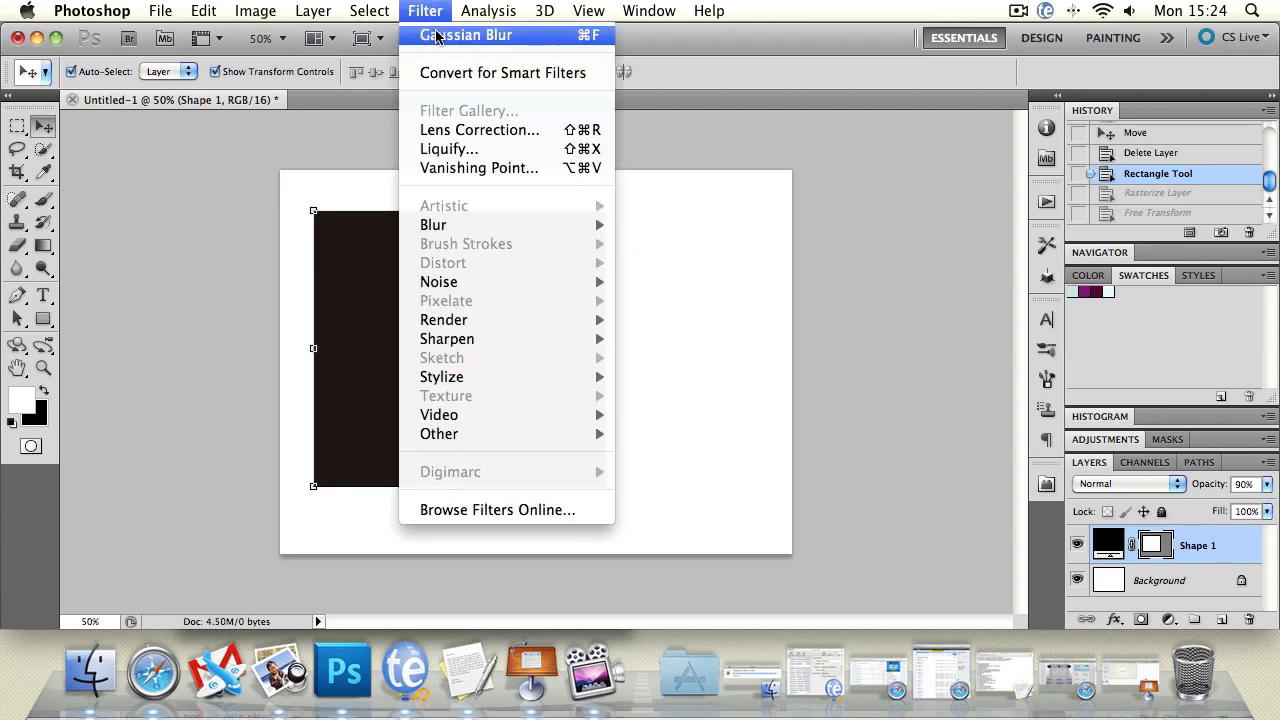
left_click(440, 35)
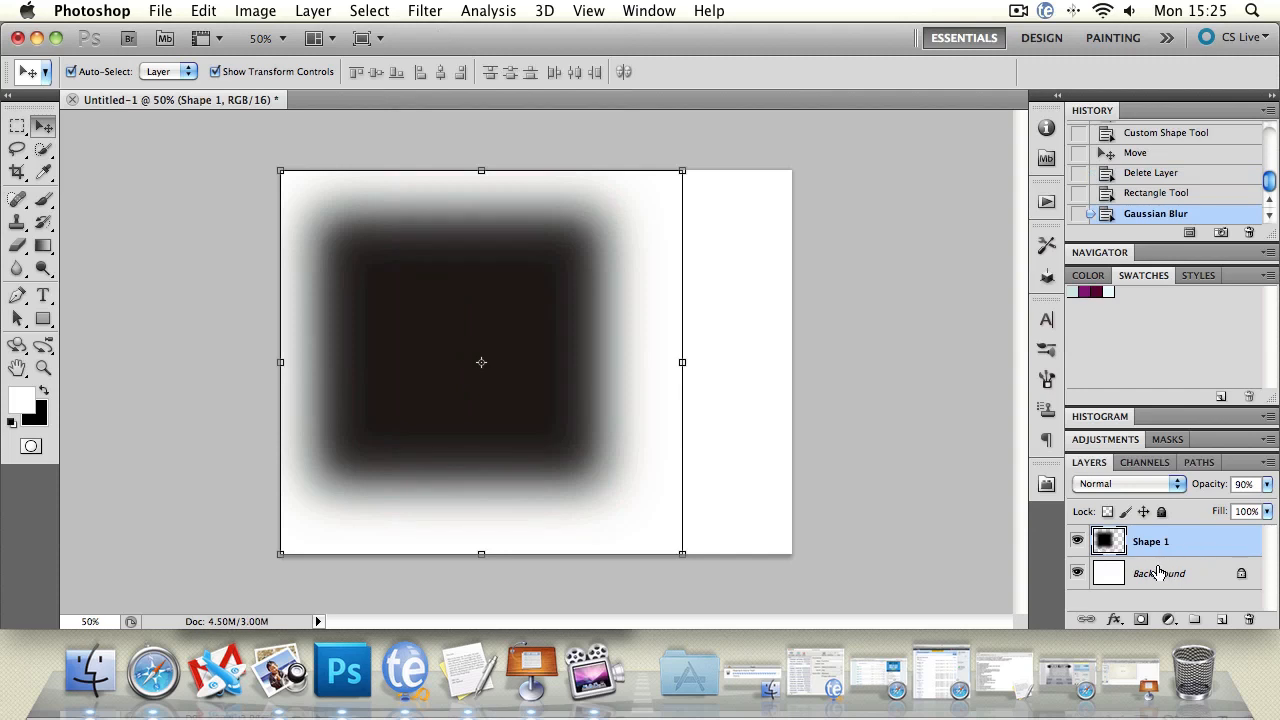
key("super+z")
left_click(646, 351)
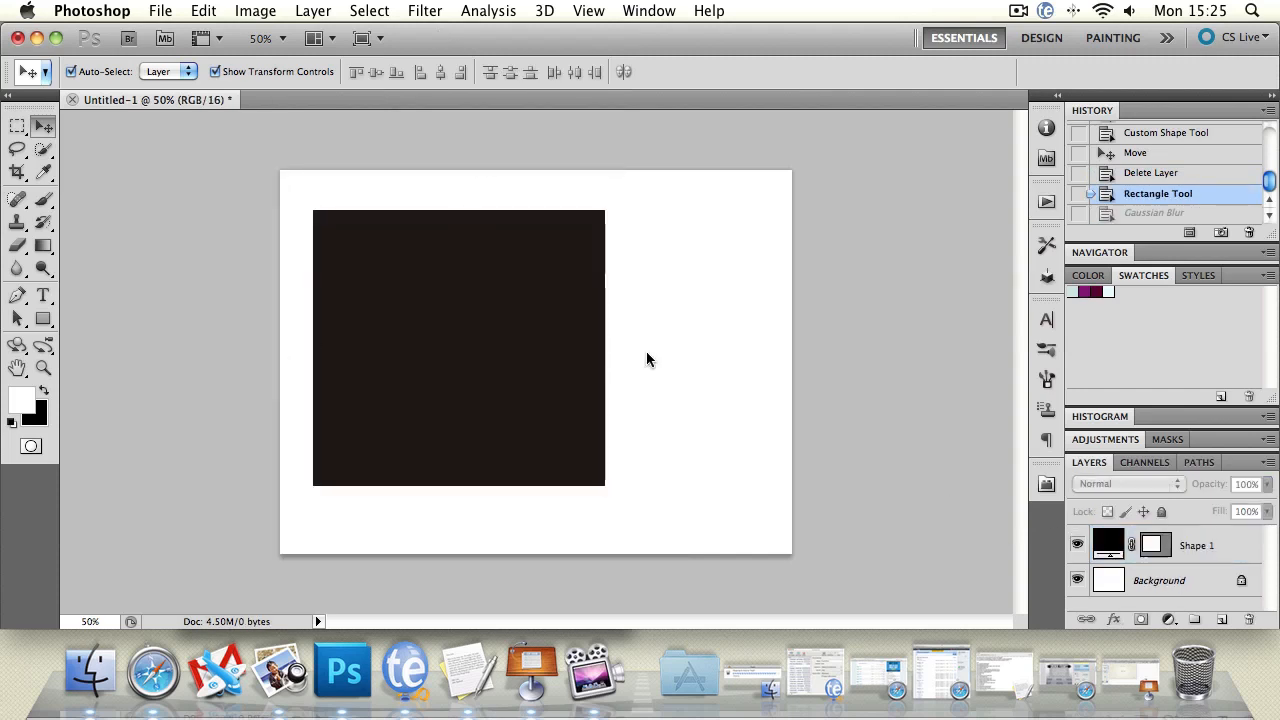
left_click(556, 697)
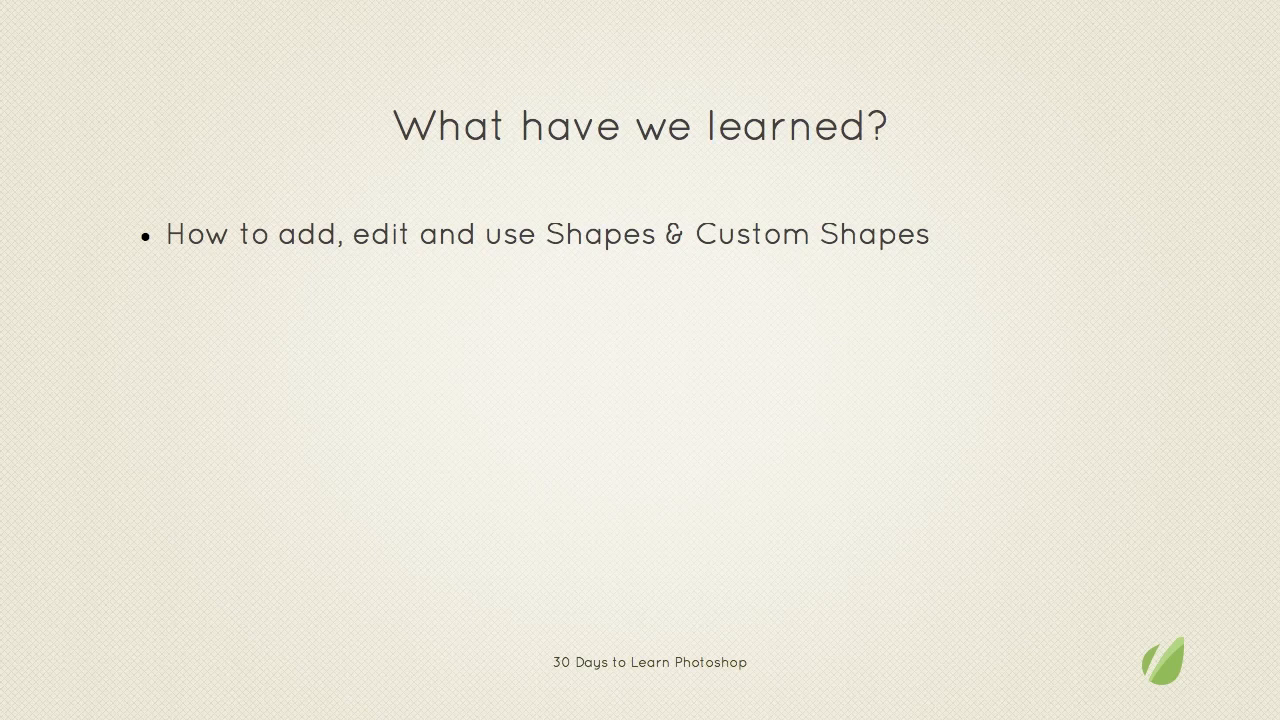
key("Right")
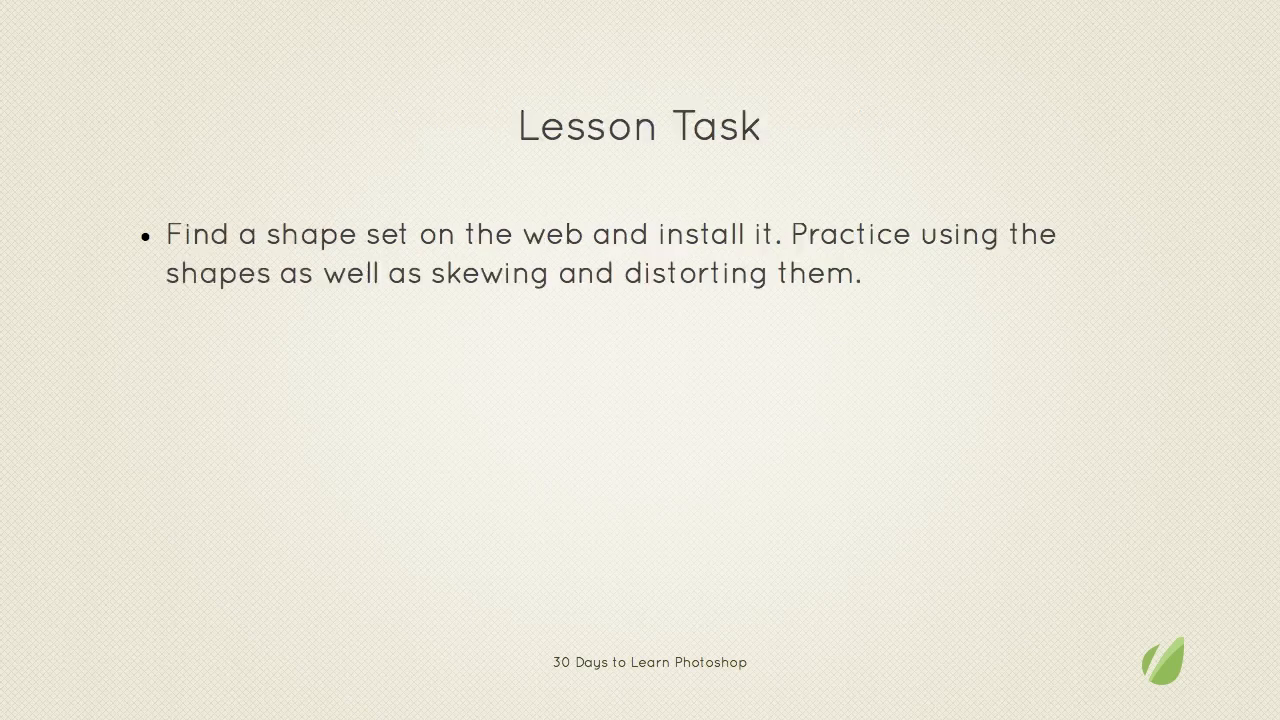